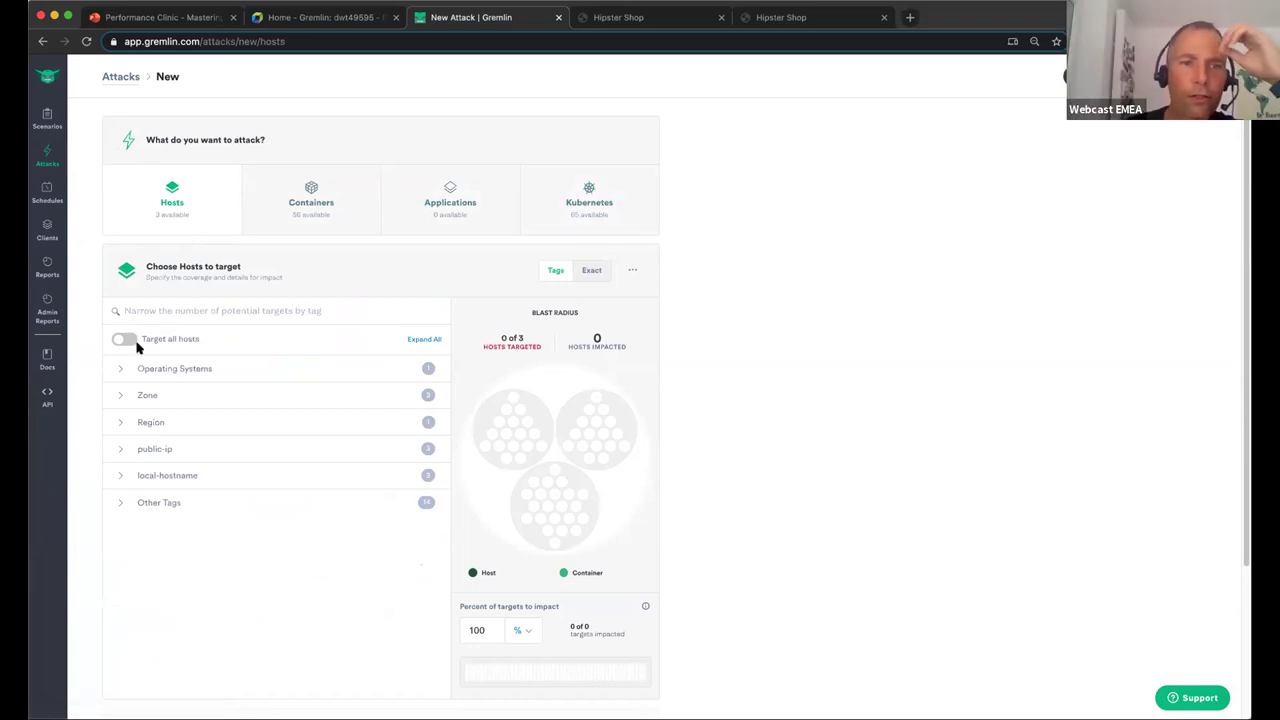
# Target all hosts for the new attack and check its blast radius.
pyautogui.press('super+equal')
pyautogui.press('super+equal')
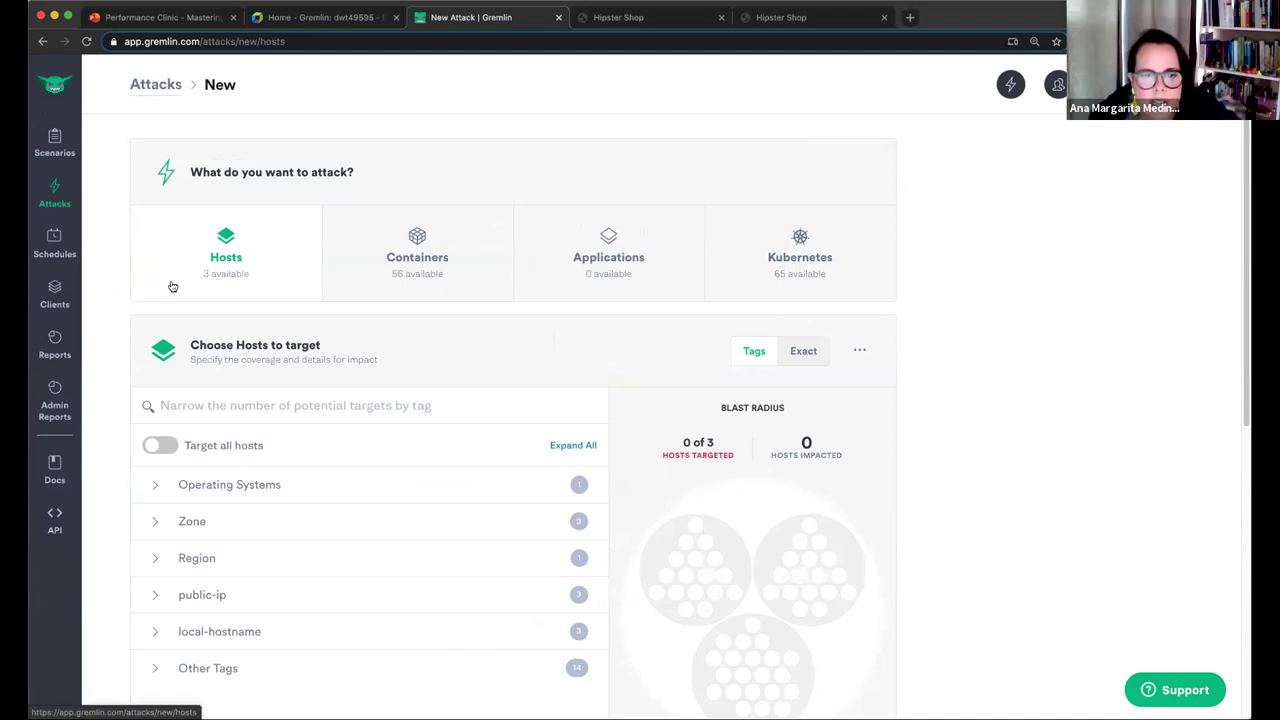
pyautogui.click(160, 446)
pyautogui.scroll(-1, 195, 415)
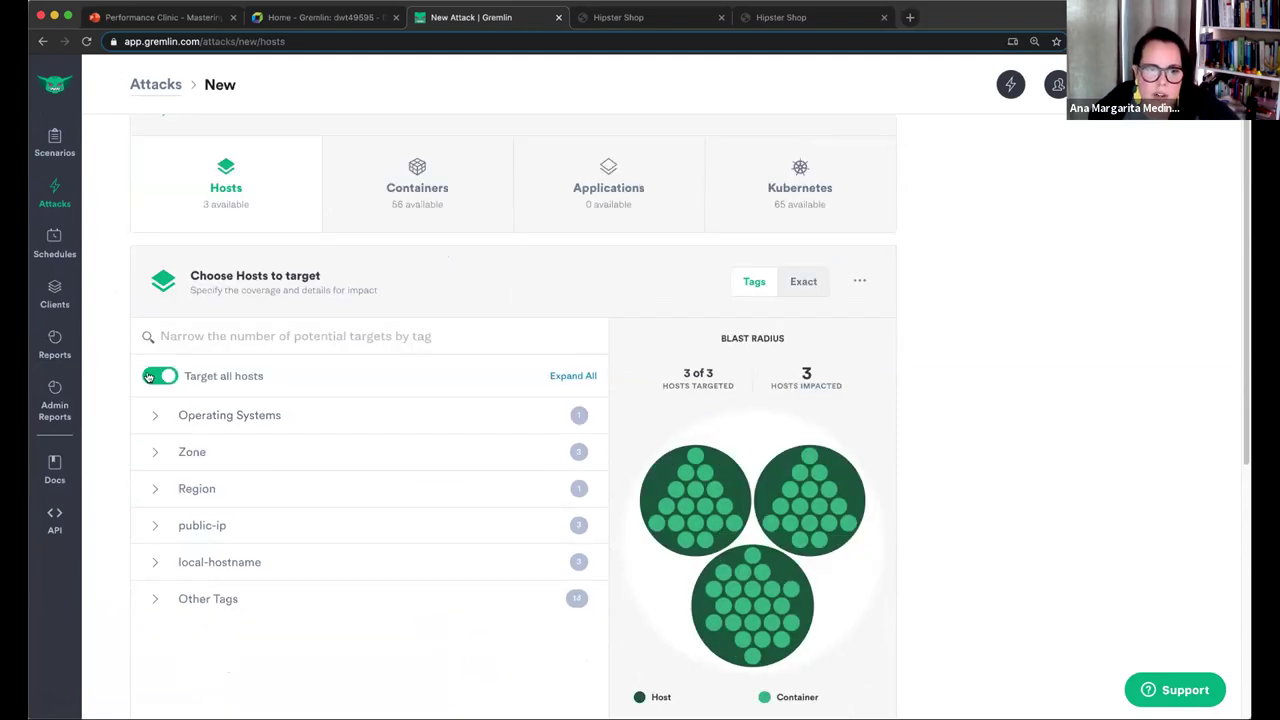
pyautogui.scroll(-2, 352, 333)
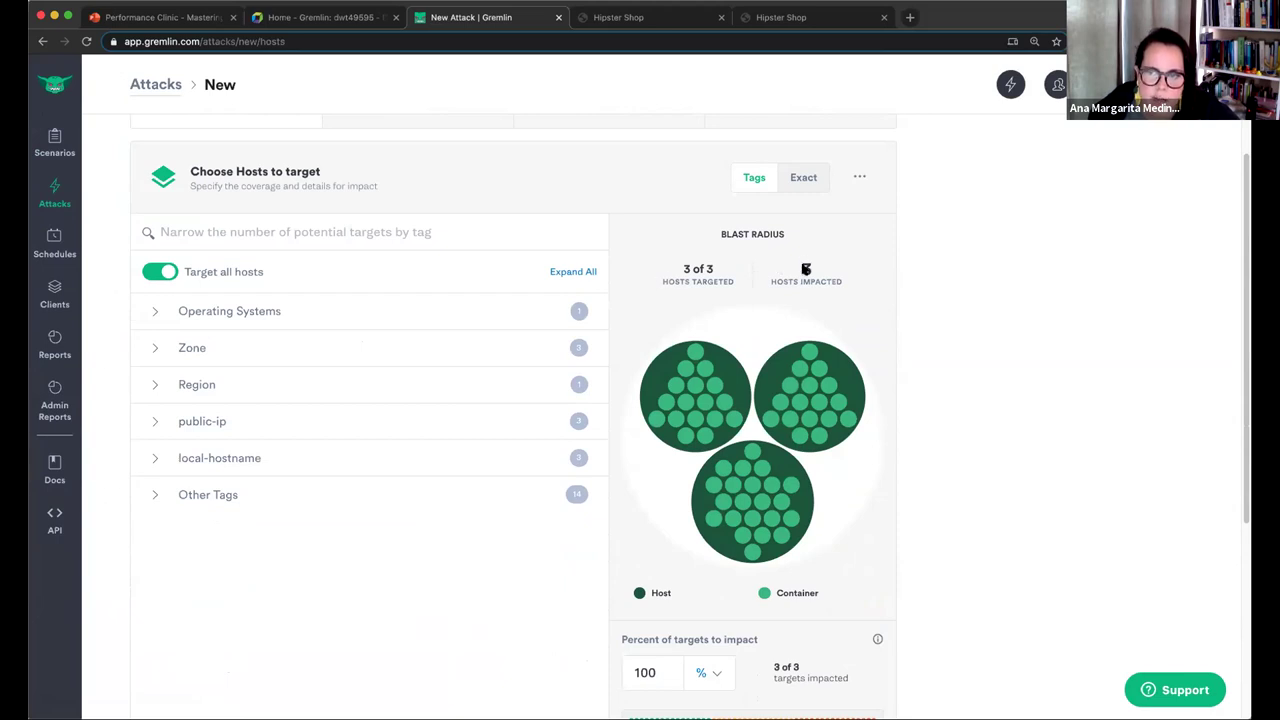
# Choose the CPU attack from the Resource category as the Gremlin to unleash.
pyautogui.scroll(-5, 846, 272)
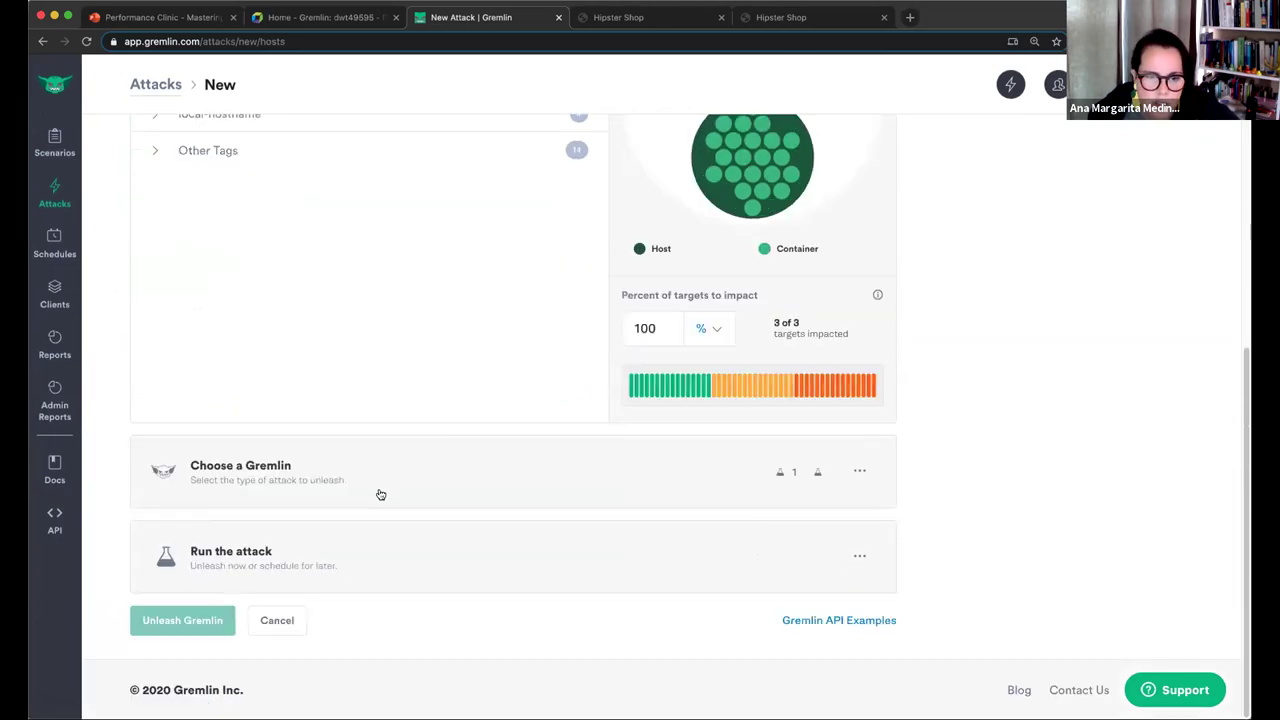
pyautogui.click(380, 493)
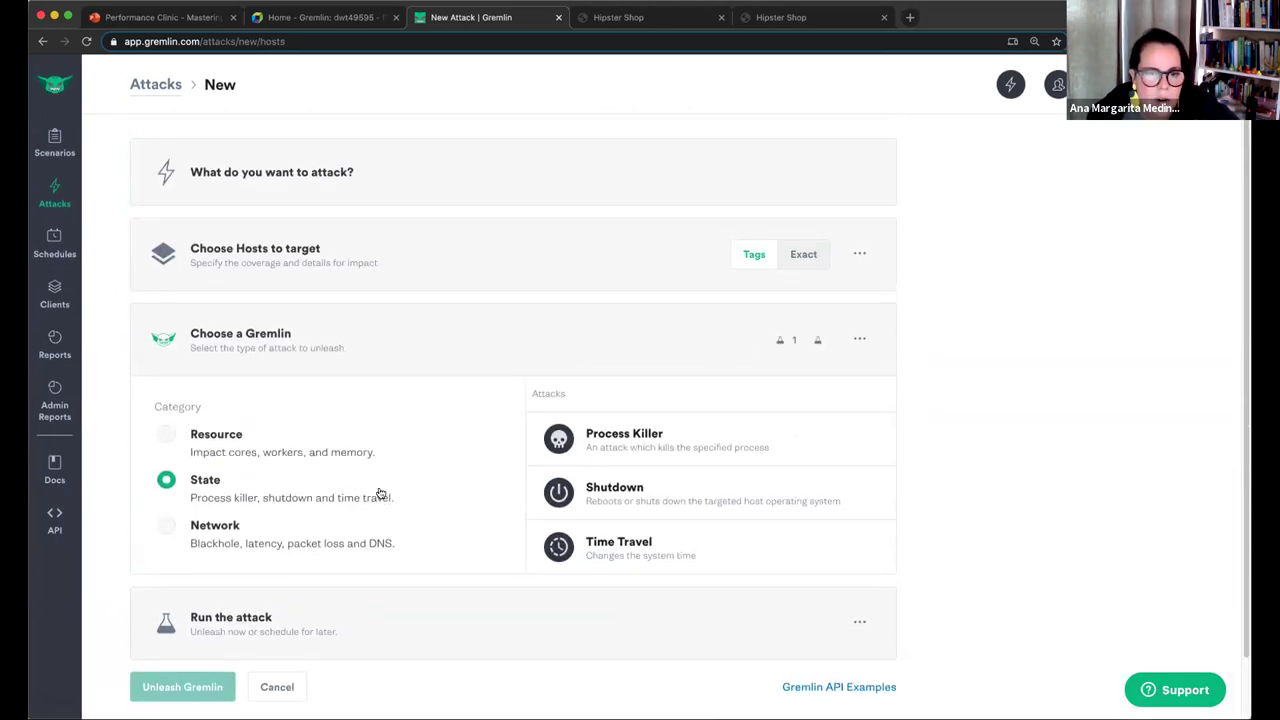
pyautogui.click(307, 457)
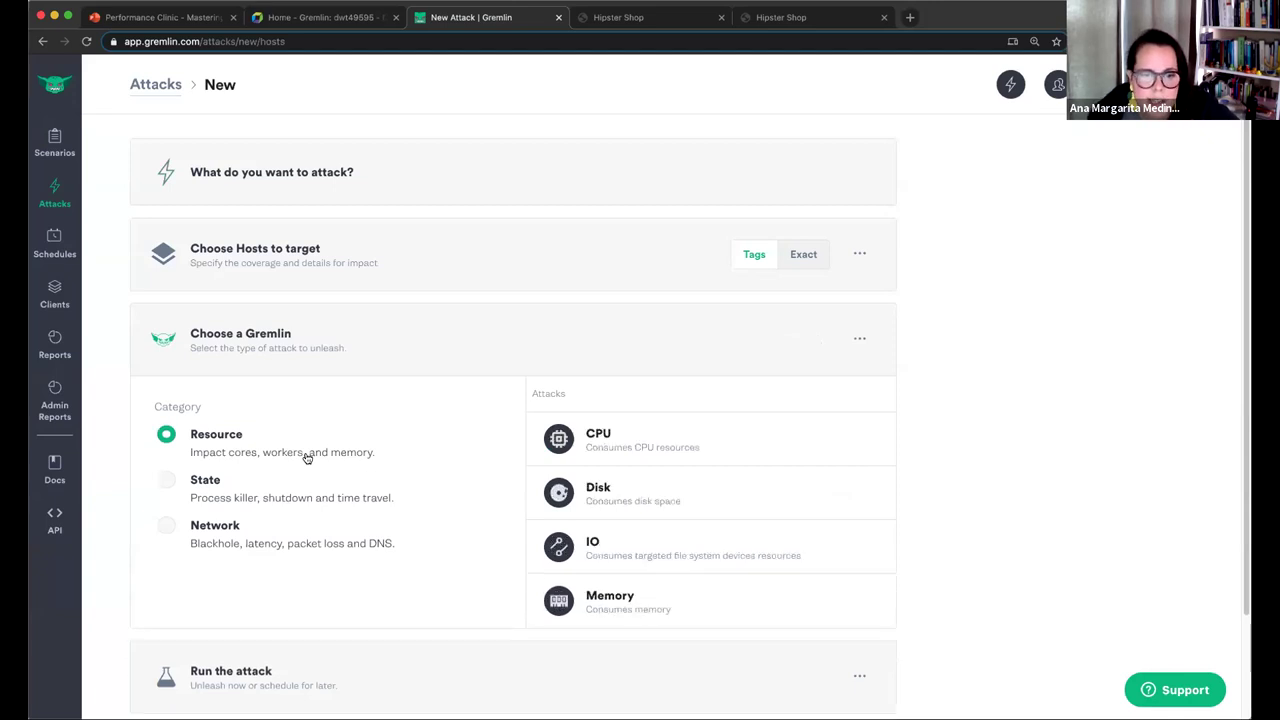
pyautogui.click(572, 438)
# Set the CPU attack's length to 200 seconds and its CPU capacity to 75 percent.
pyautogui.scroll(-3, 620, 440)
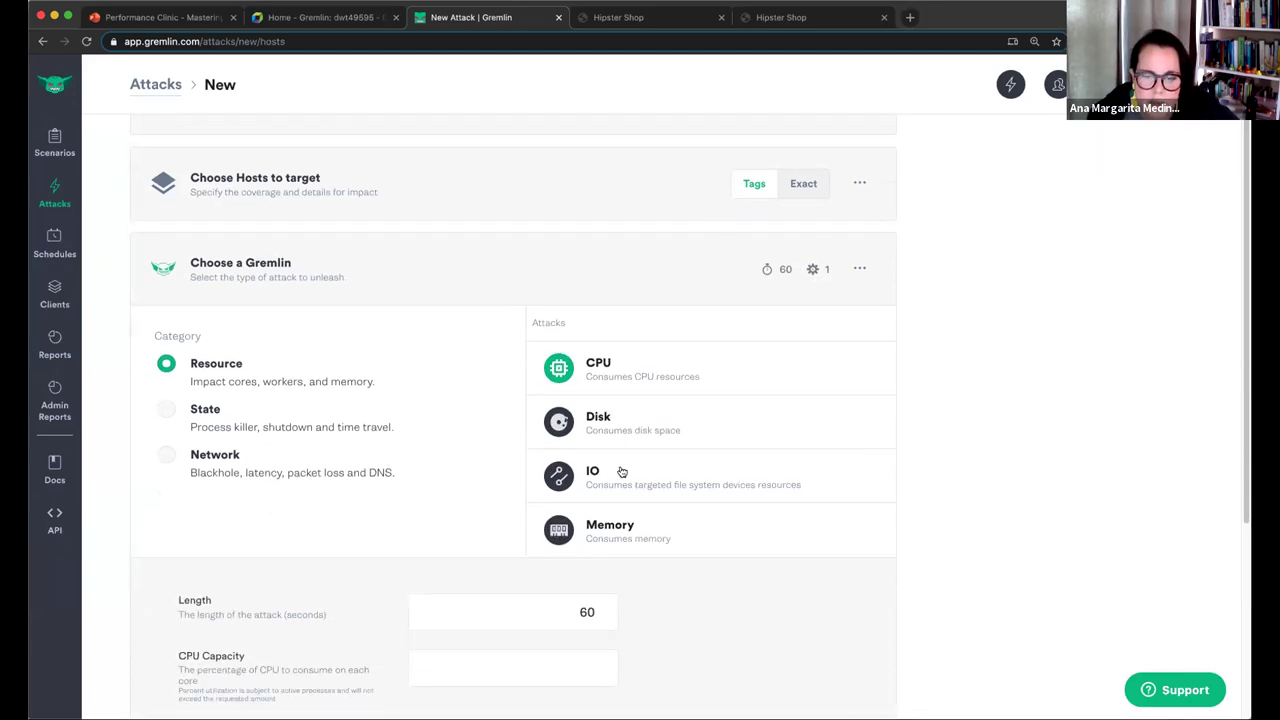
pyautogui.doubleClick(573, 510)
pyautogui.write('200')
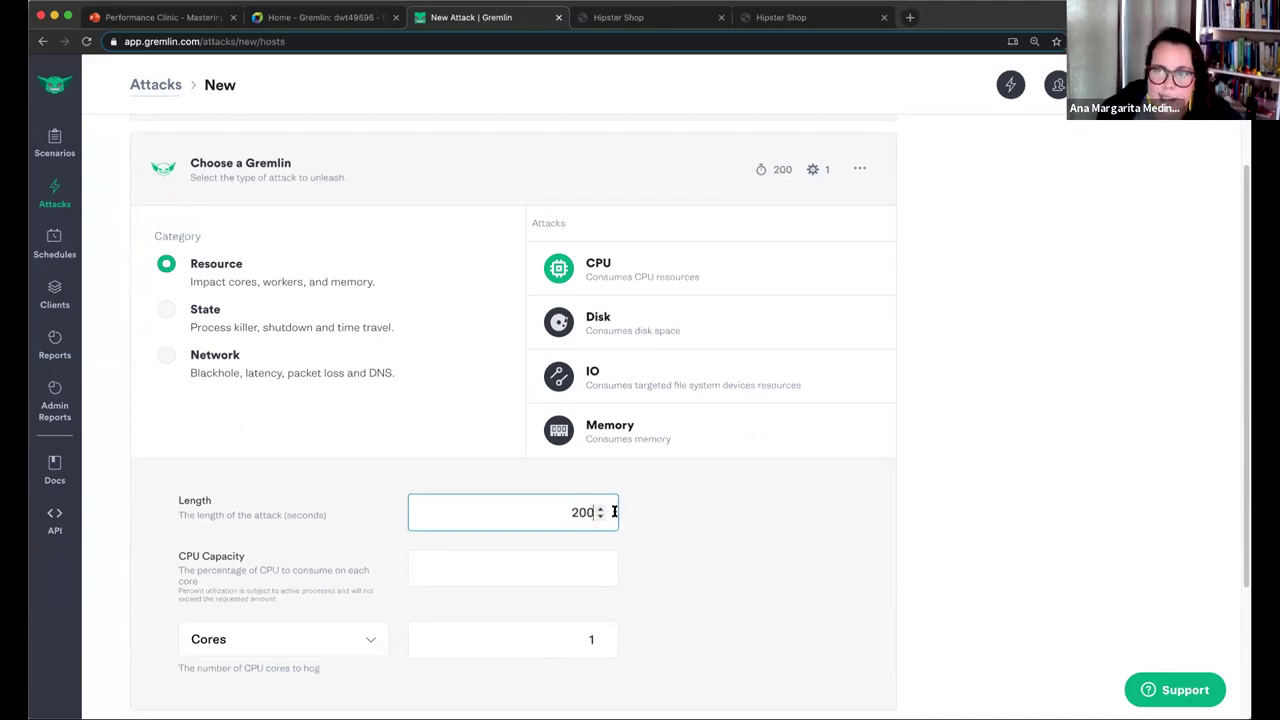
pyautogui.click(680, 530)
pyautogui.scroll(-1, 665, 524)
pyautogui.scroll(-1, 600, 440)
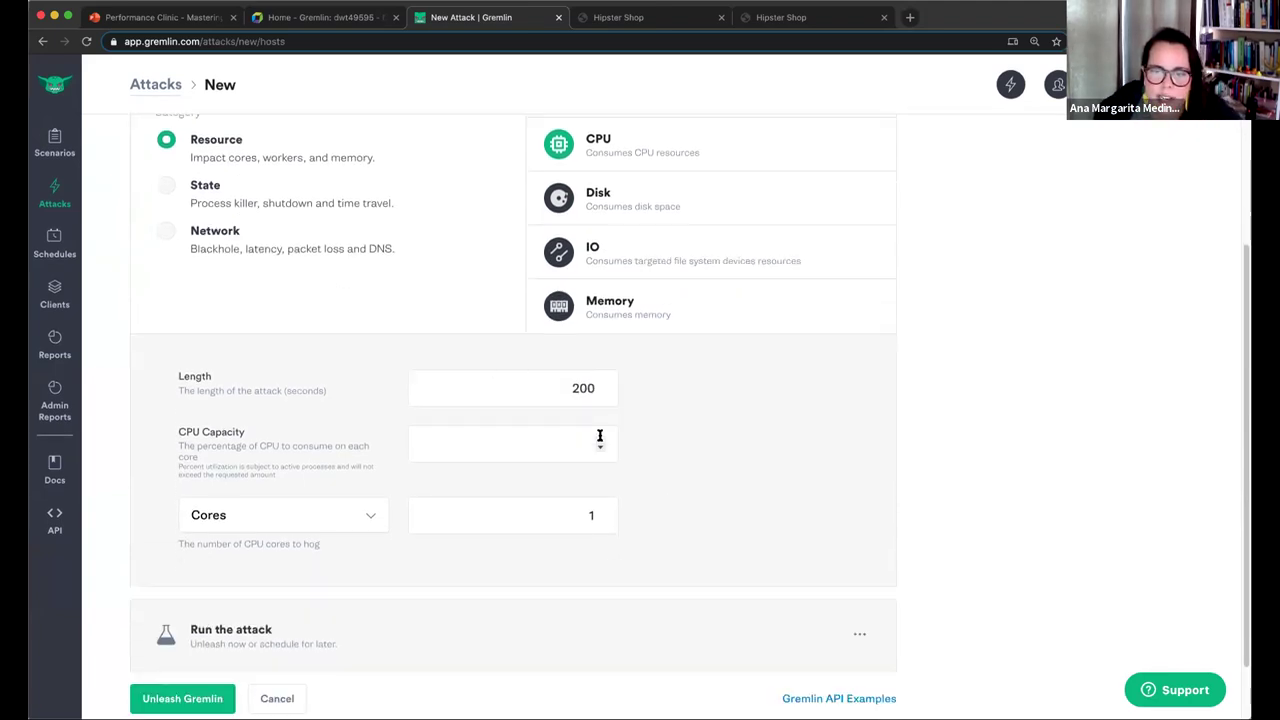
pyautogui.click(536, 439)
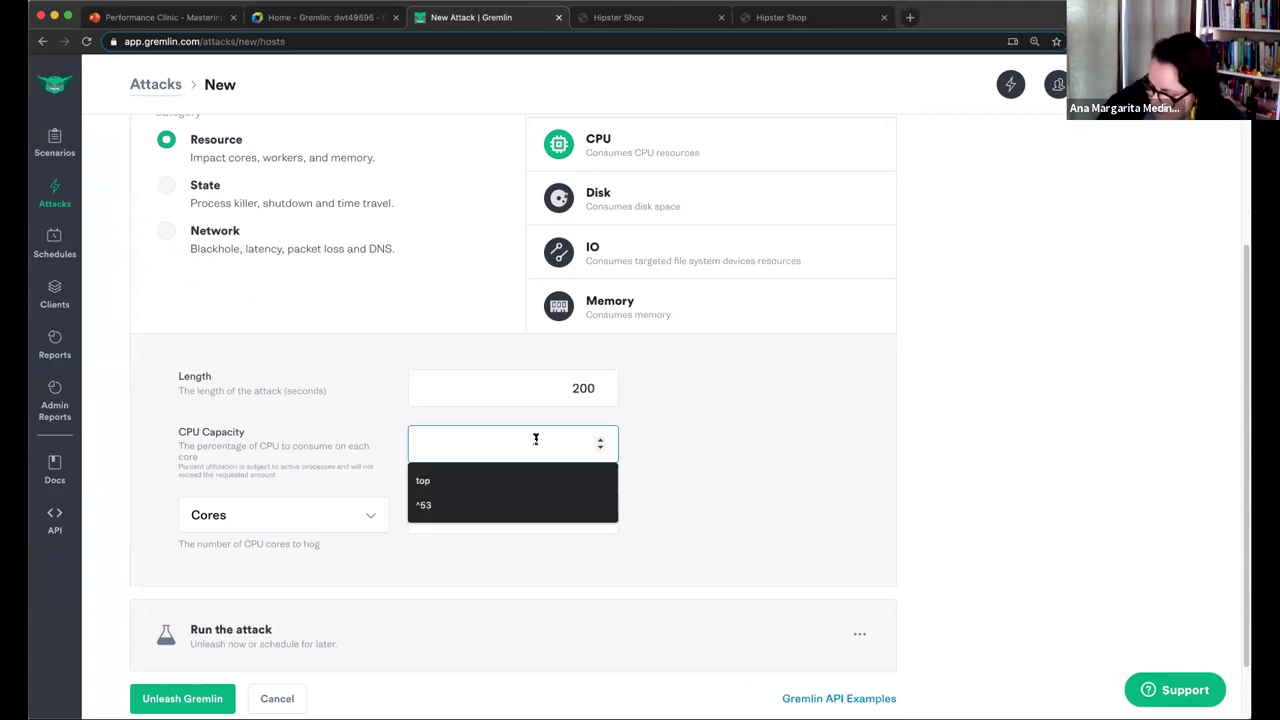
pyautogui.write('75')
pyautogui.doubleClick(584, 443)
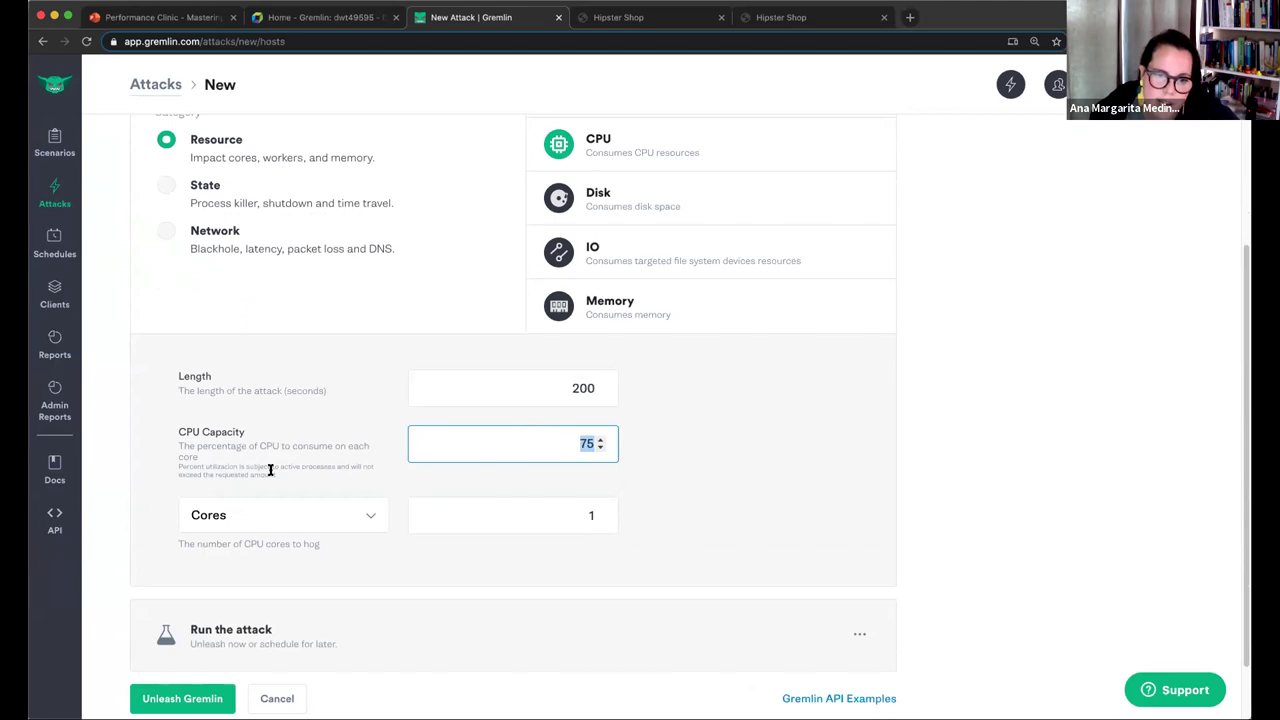
# Apply the CPU attack to All Cores and unleash it on the targeted hosts.
pyautogui.click(206, 517)
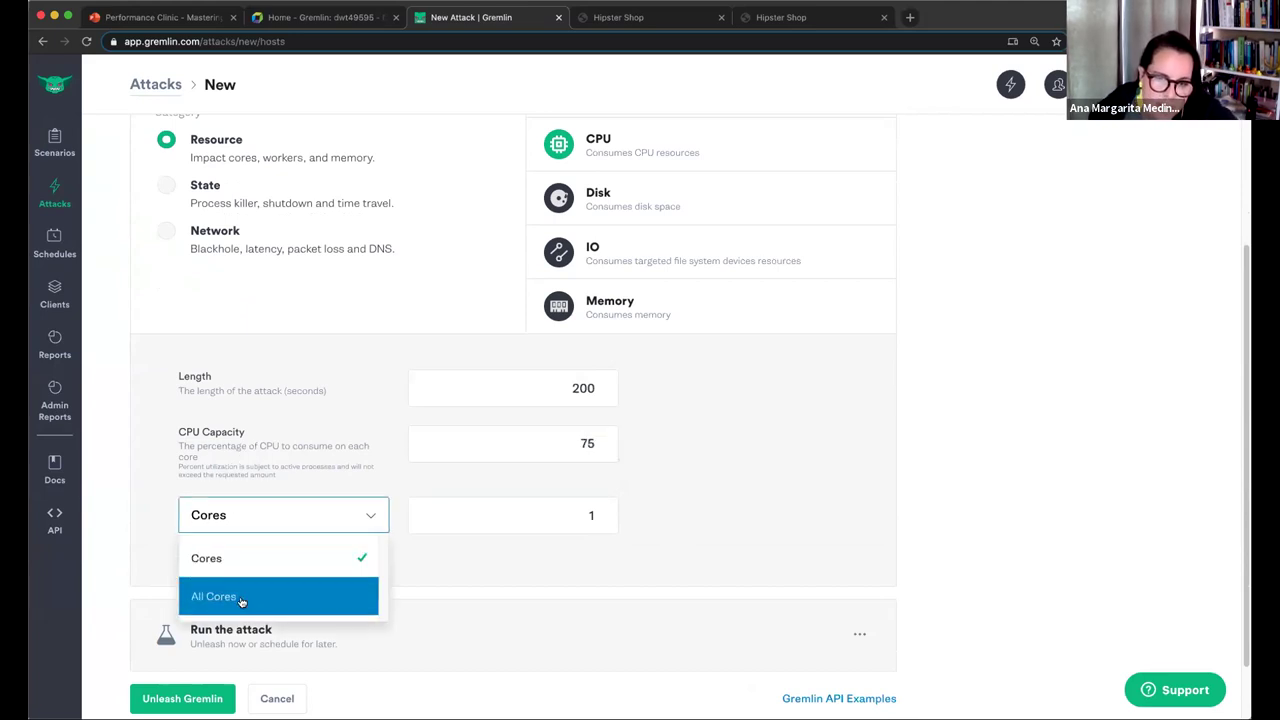
pyautogui.click(240, 601)
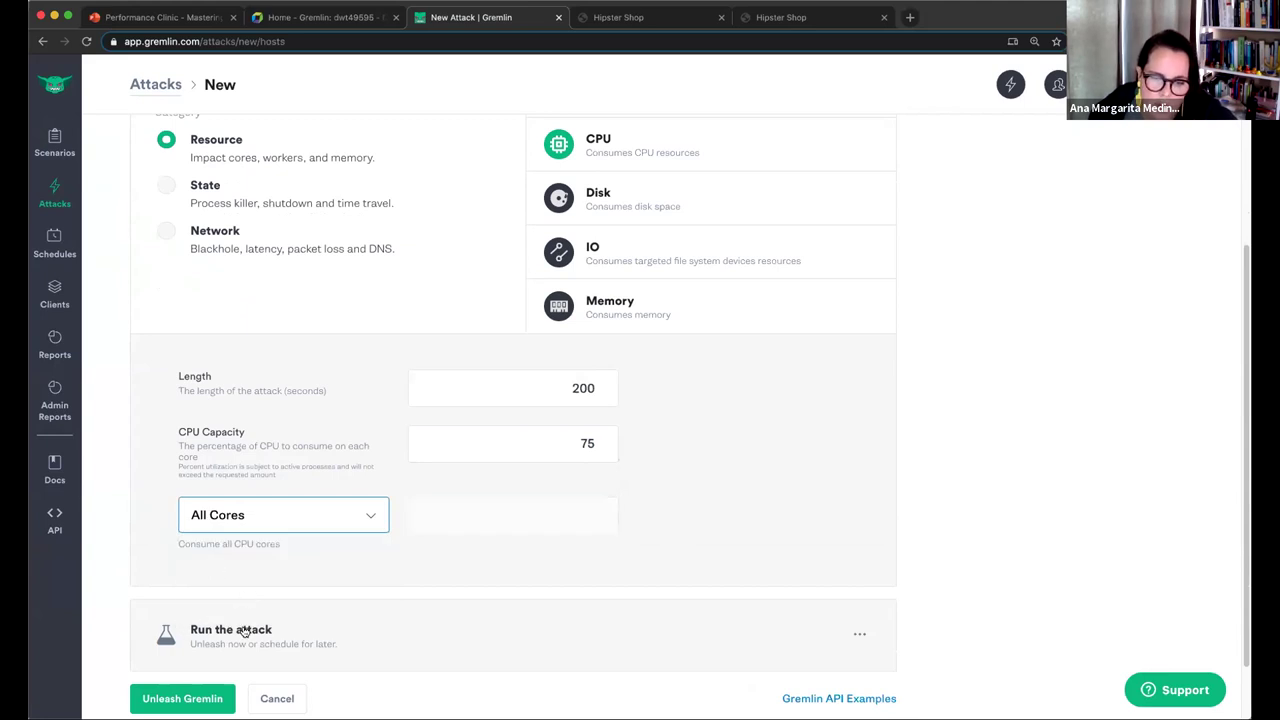
pyautogui.click(182, 698)
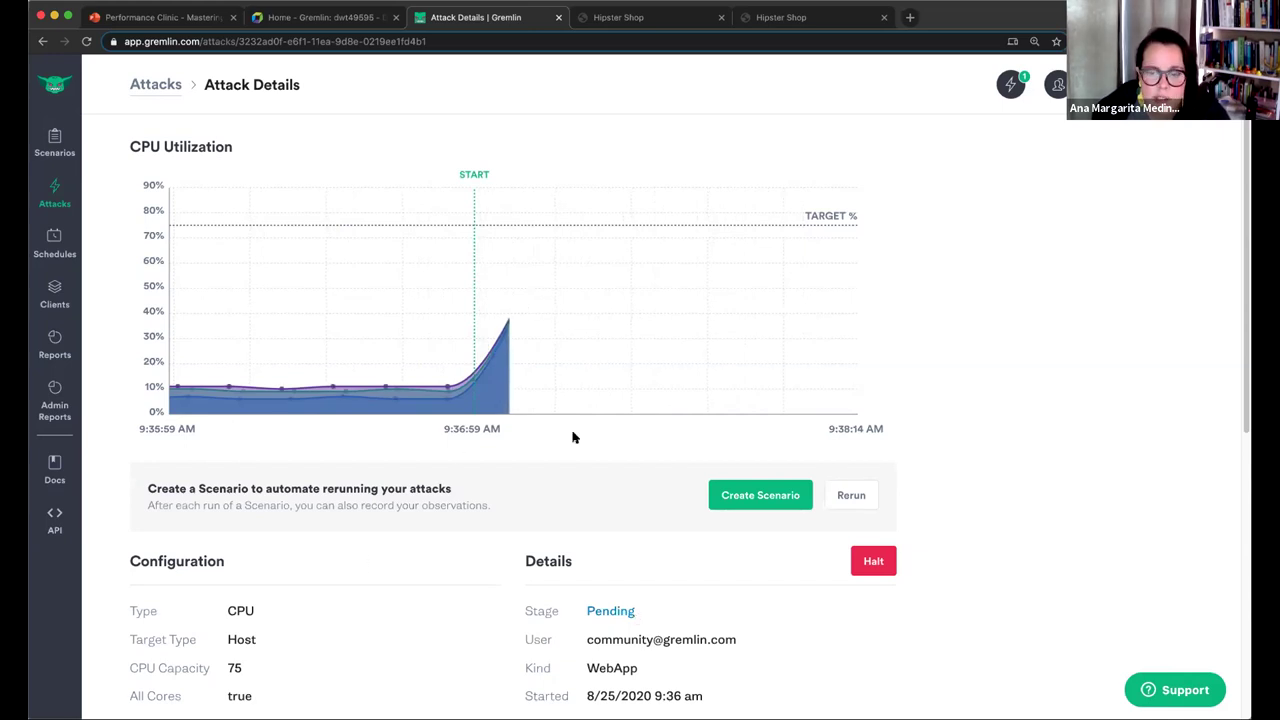
# Switch to the Hipster Shop, reload it and browse its product pages, including Vintage Camera Lens, to check how the shop responds.
pyautogui.click(677, 18)
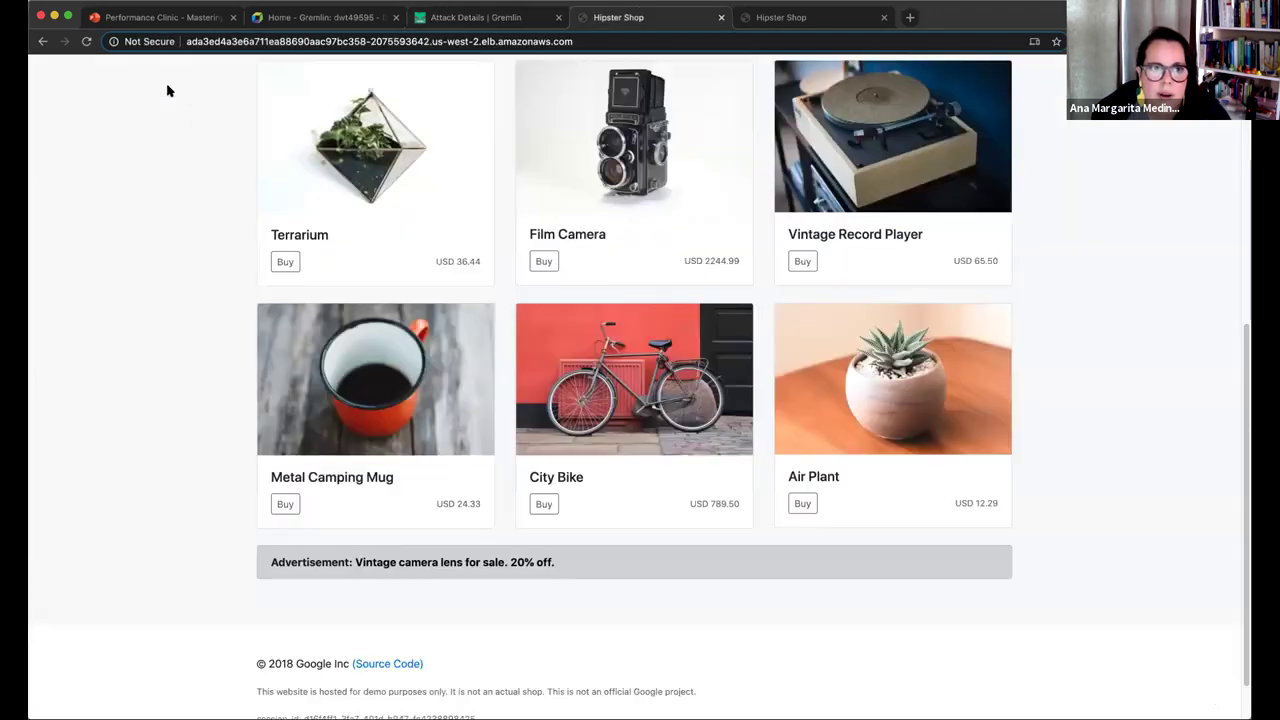
pyautogui.press('super+r')
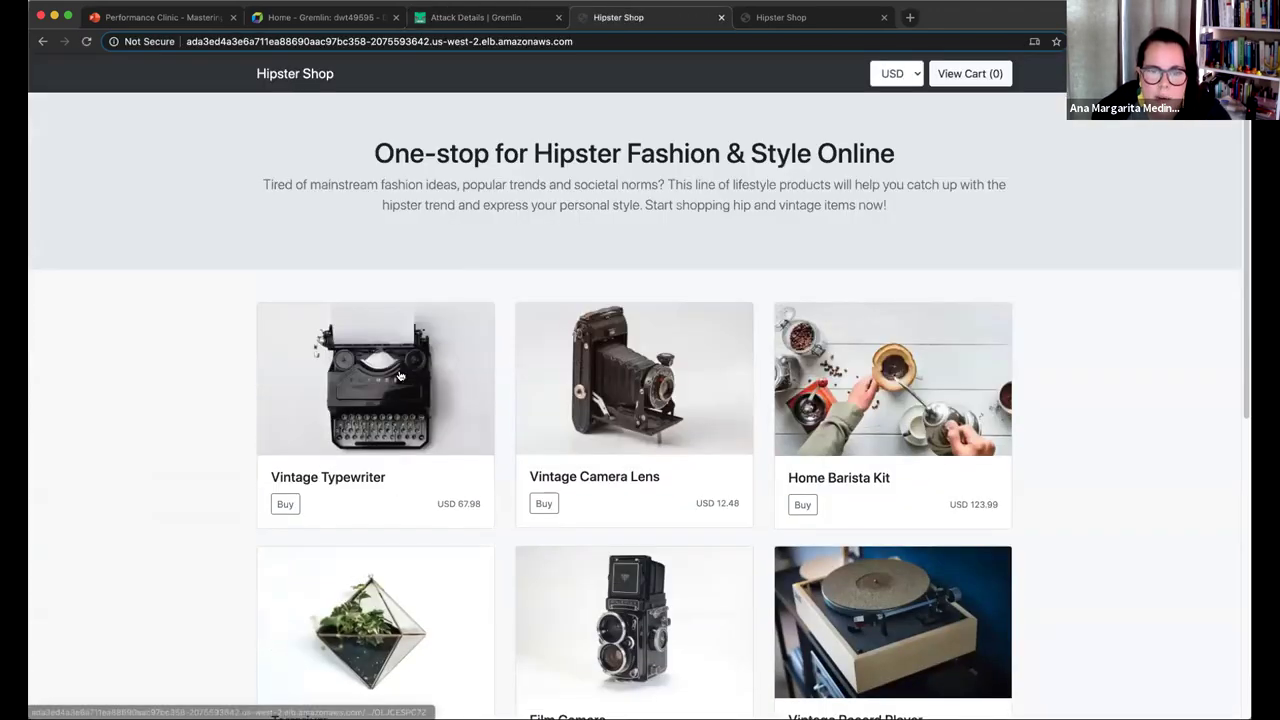
pyautogui.click(450, 330)
pyautogui.click(558, 427)
pyautogui.press('super+bracketleft')
pyautogui.click(415, 438)
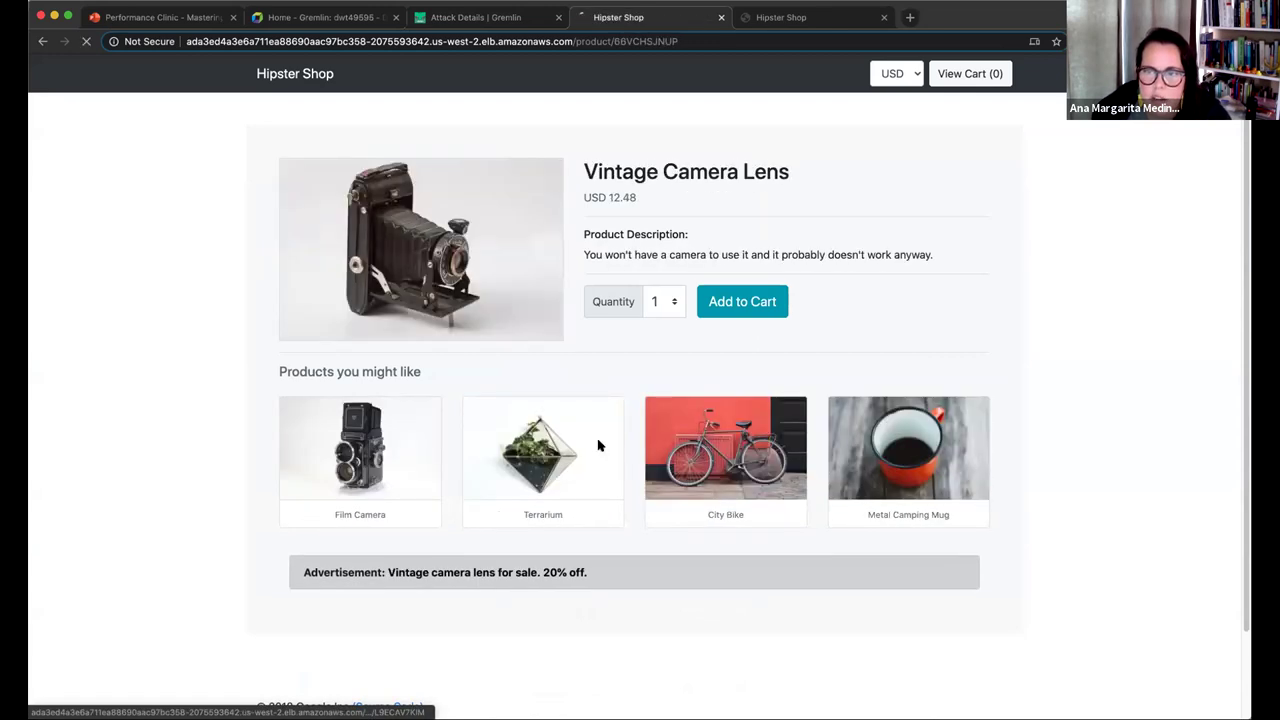
# Open the Terrarium product, try adding it to the cart, and return to the shop's home page.
pyautogui.click(597, 446)
pyautogui.click(752, 312)
pyautogui.click(454, 568)
pyautogui.click(289, 76)
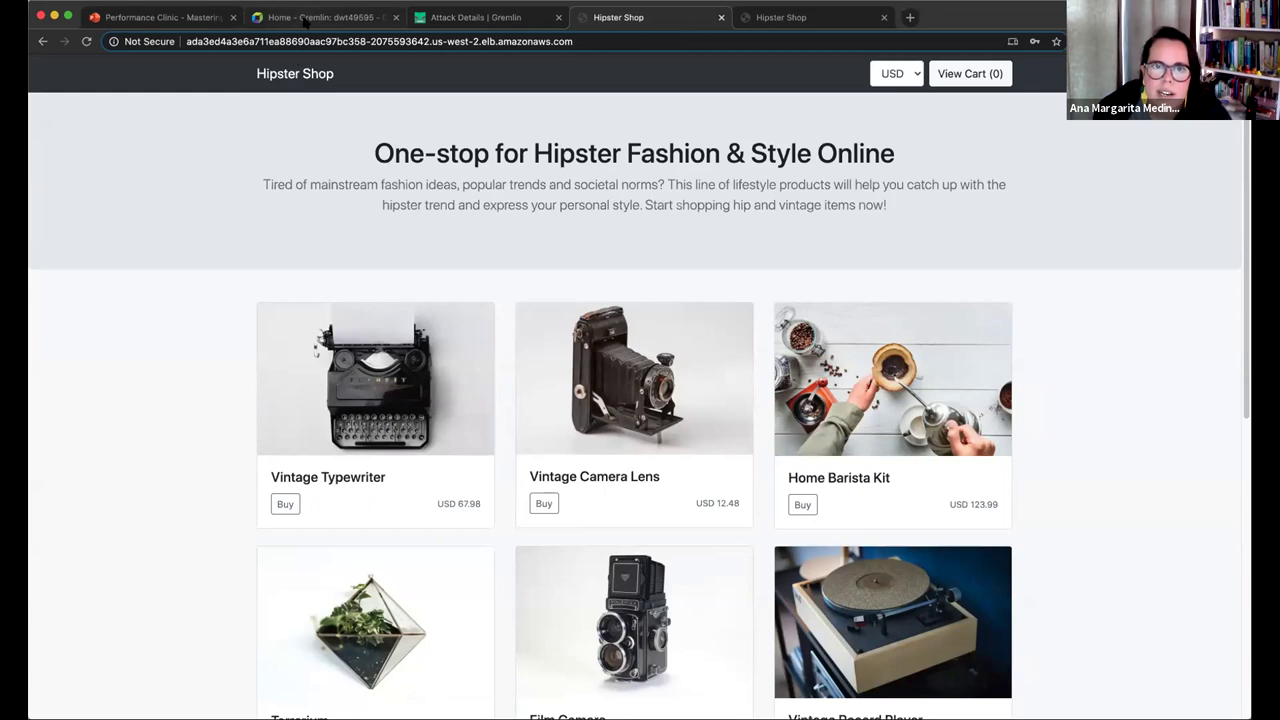
# Switch to the Dynatrace home dashboard and set its timeframe to the last 30 minutes.
pyautogui.click(305, 20)
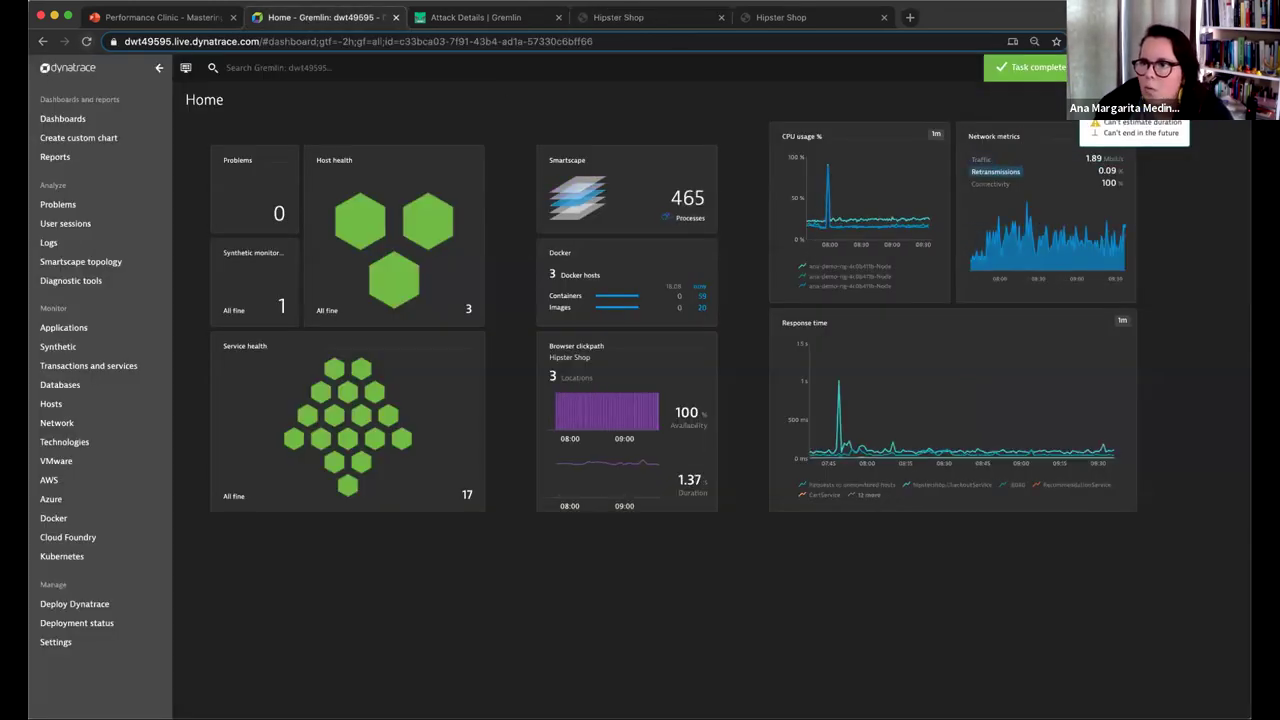
pyautogui.click(1020, 67)
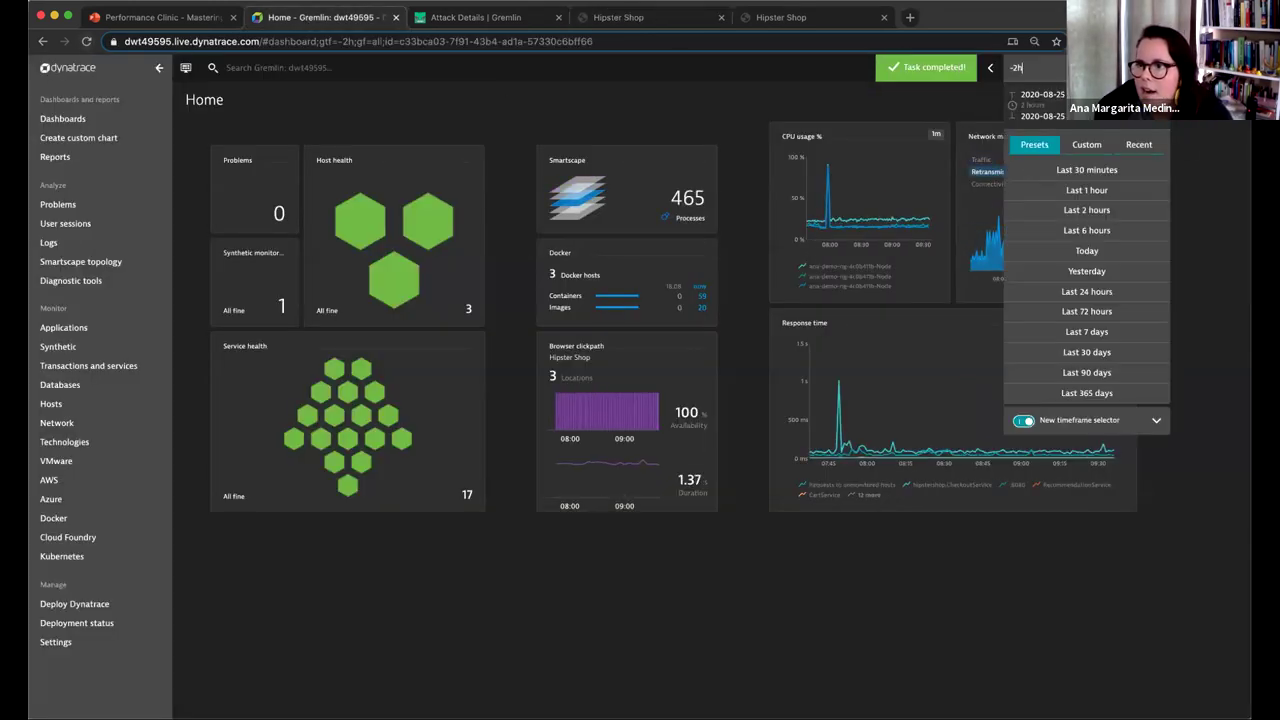
pyautogui.click(1105, 169)
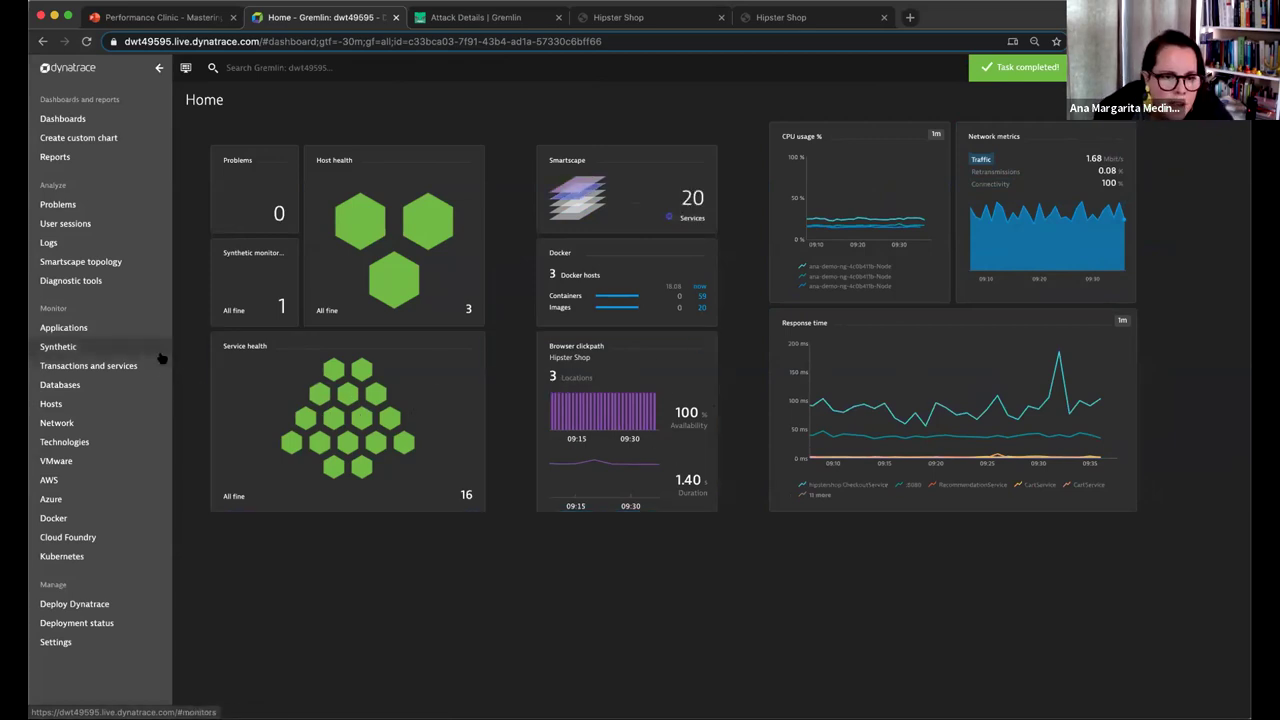
# Open the details of the first host in the hosts list to examine its CPU usage and annotations.
pyautogui.click(137, 406)
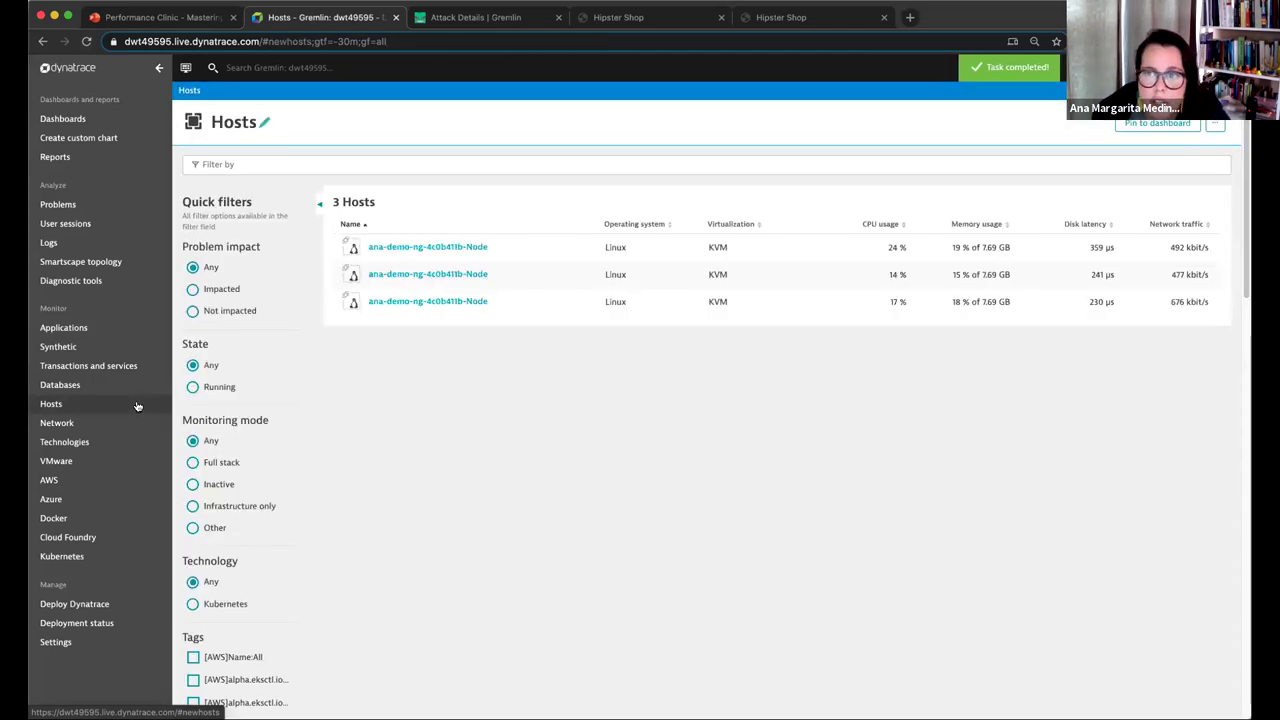
pyautogui.click(384, 258)
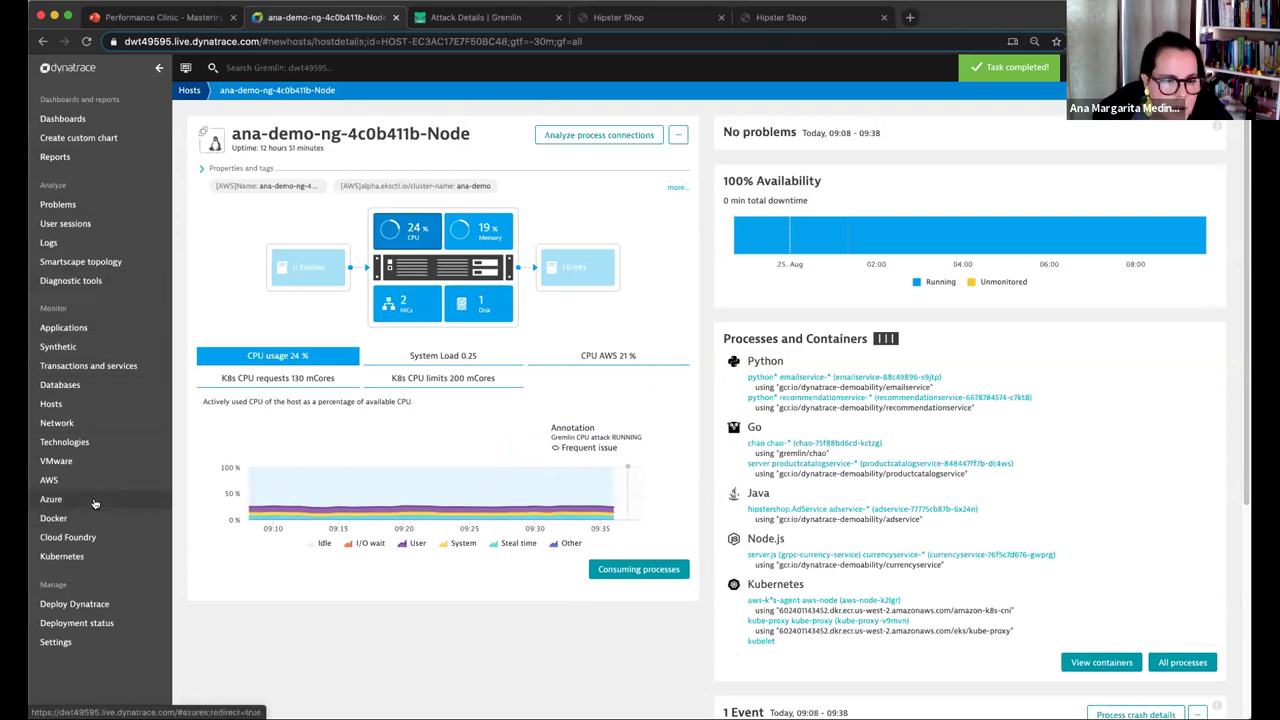
# Explore the data centers and hosts layers of the Smartscape topology, inspecting the us-east-1f availability zone.
pyautogui.click(117, 262)
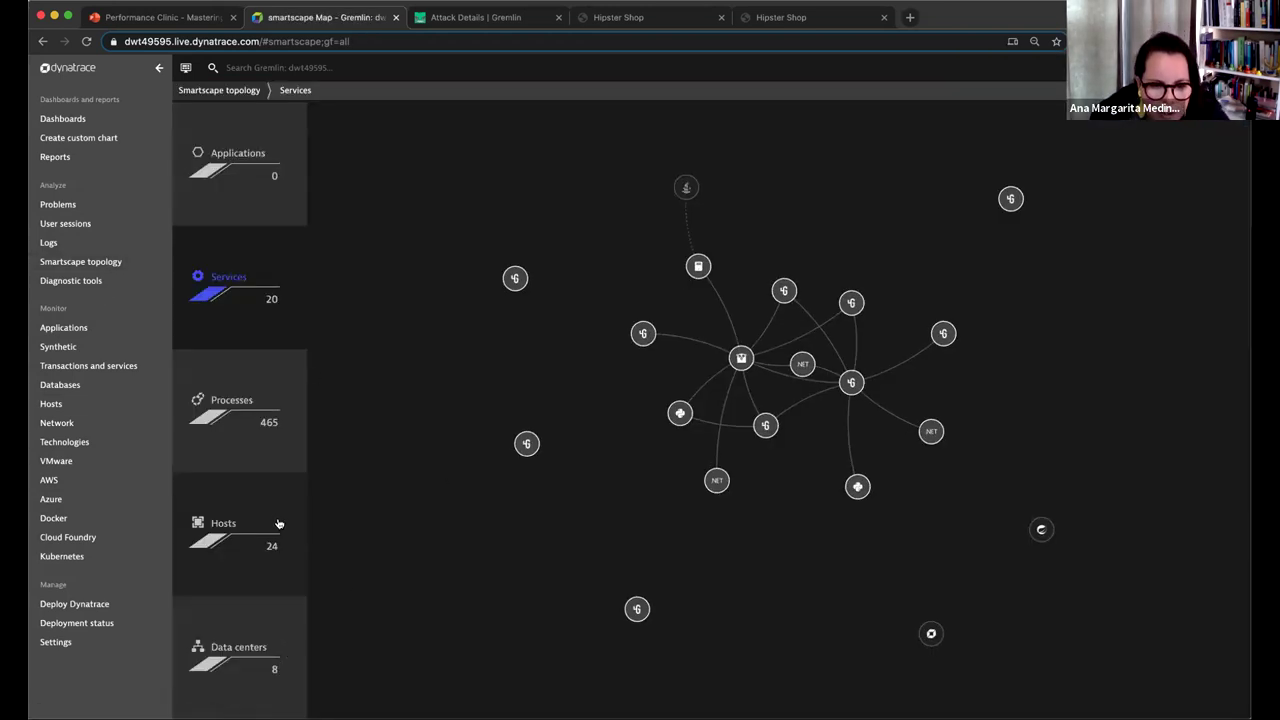
pyautogui.click(295, 609)
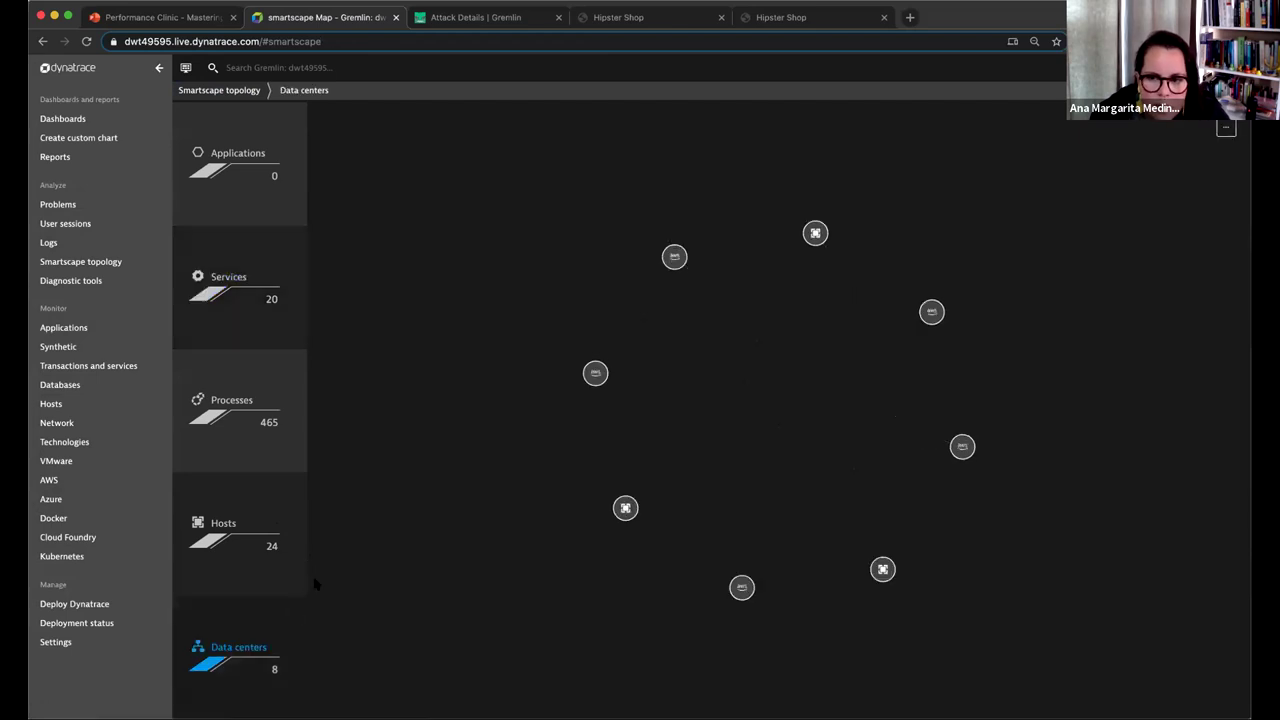
pyautogui.click(596, 373)
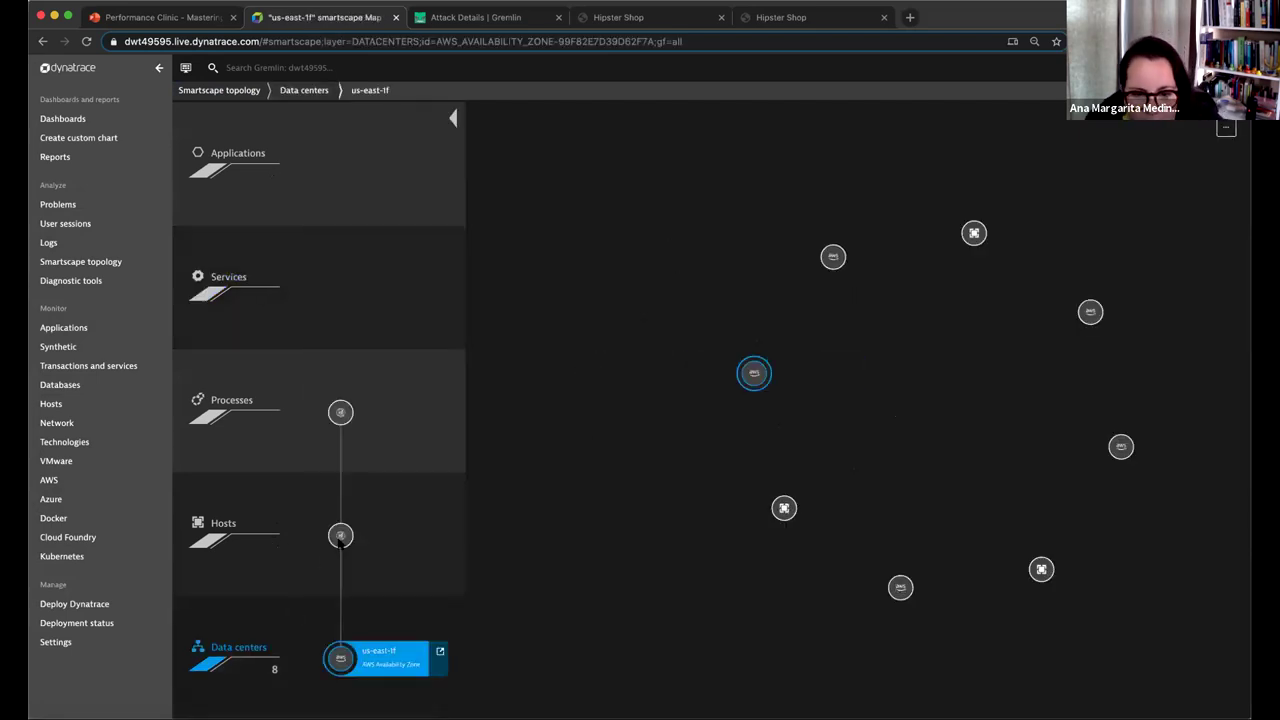
pyautogui.moveTo(343, 540)
pyautogui.click(246, 530)
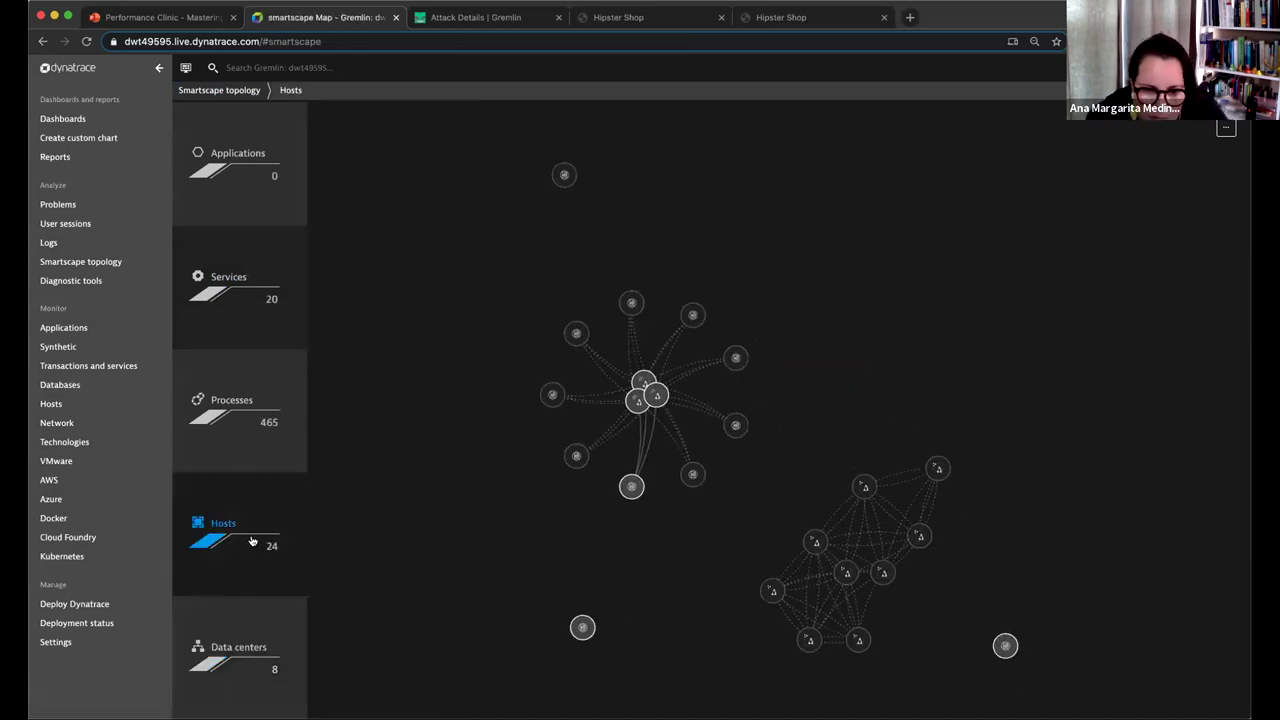
pyautogui.click(258, 652)
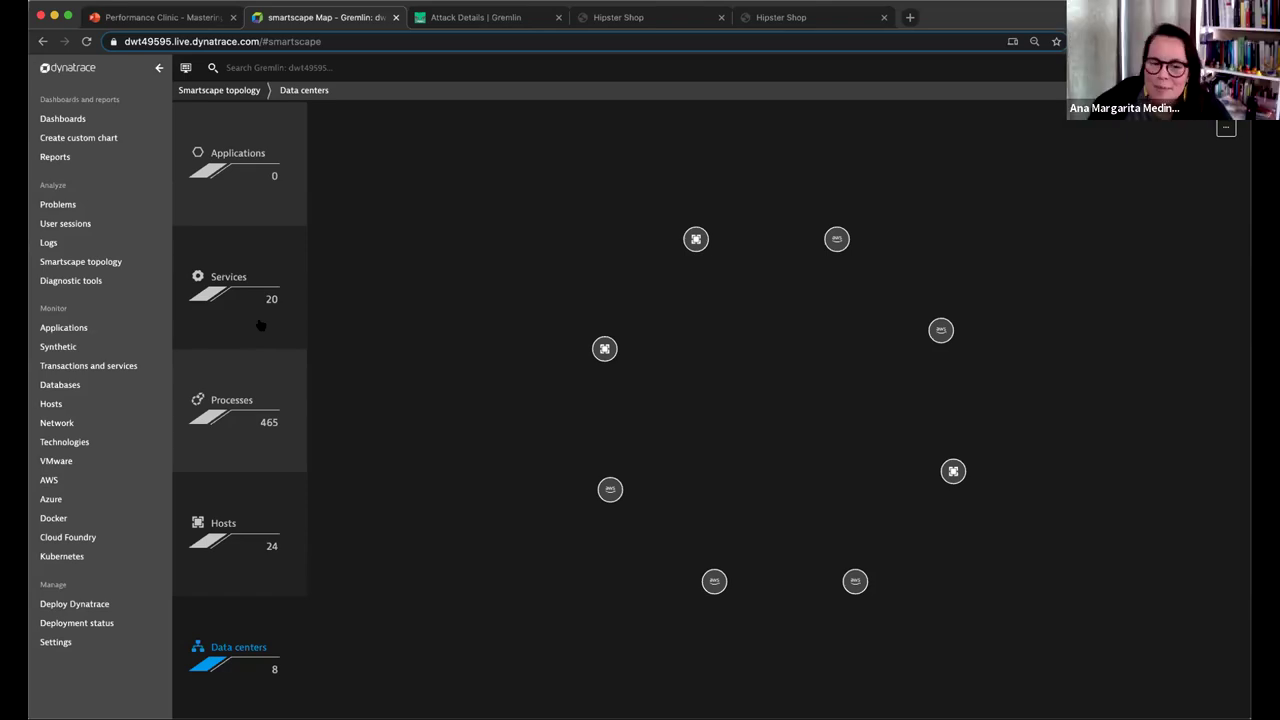
# Inspect RecommendationService in the Smartscape services layer with its underlying process and host, and open its service details.
pyautogui.click(260, 325)
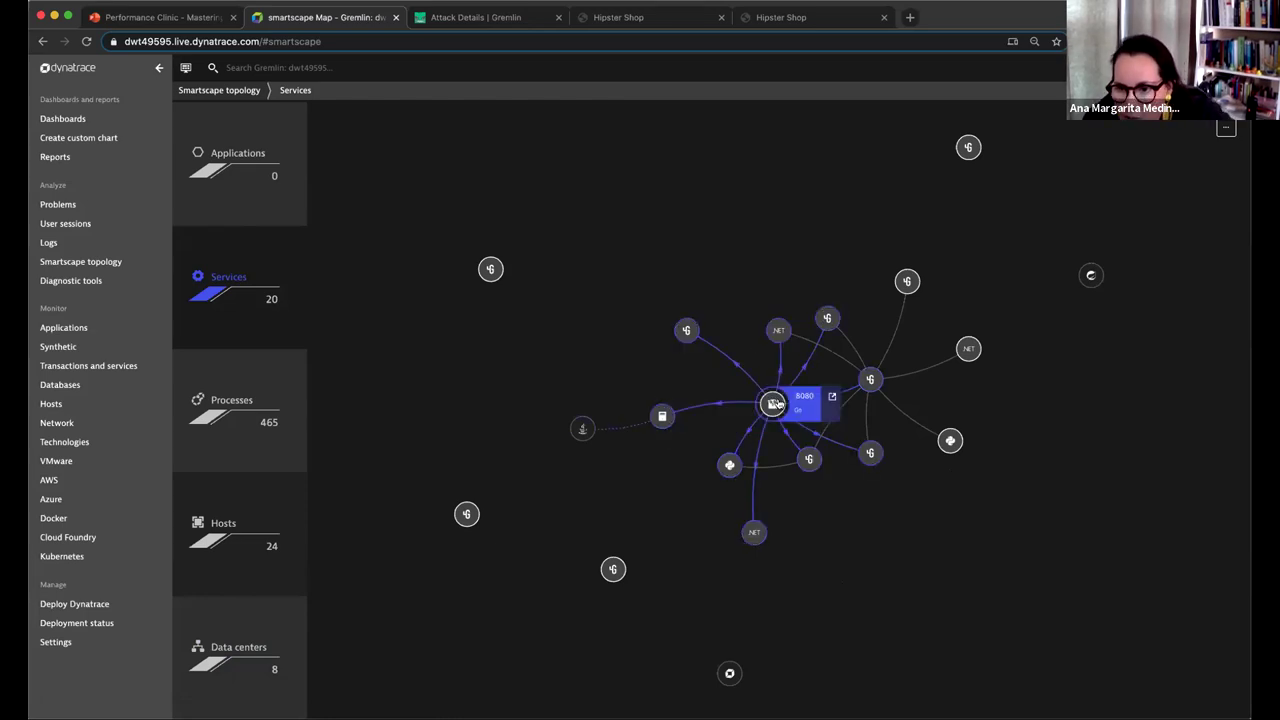
pyautogui.click(729, 465)
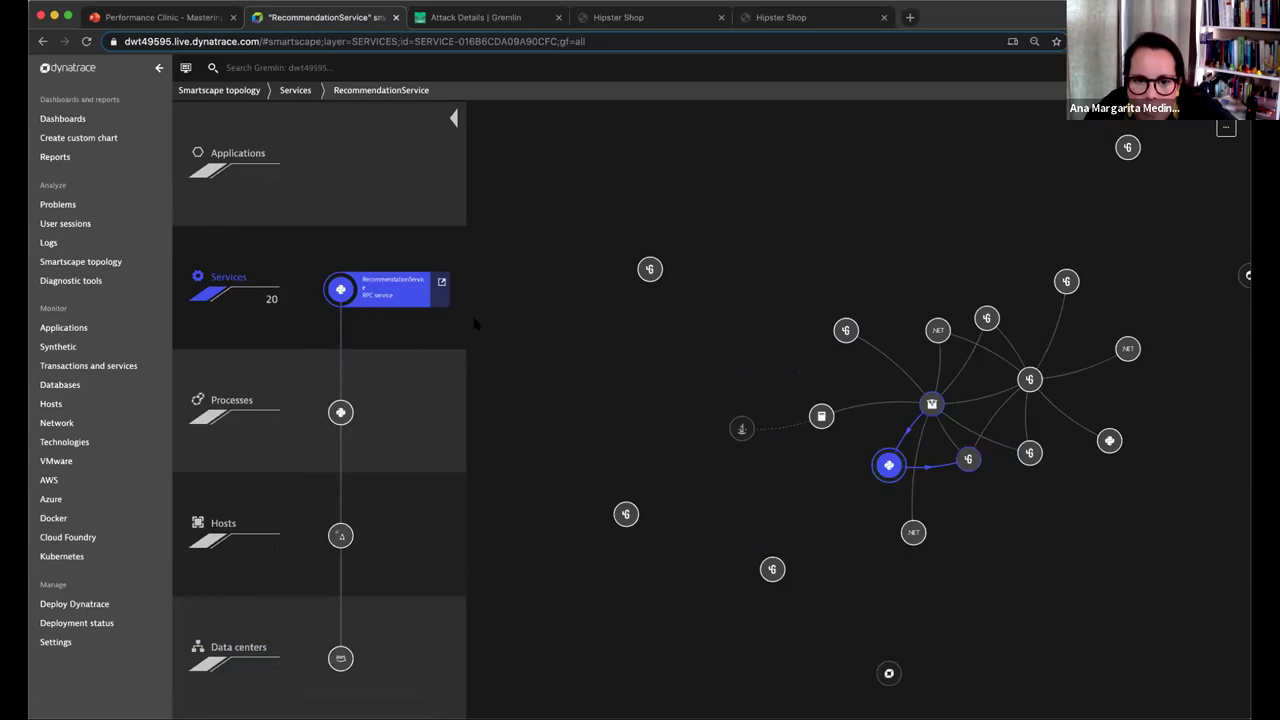
pyautogui.moveTo(341, 416)
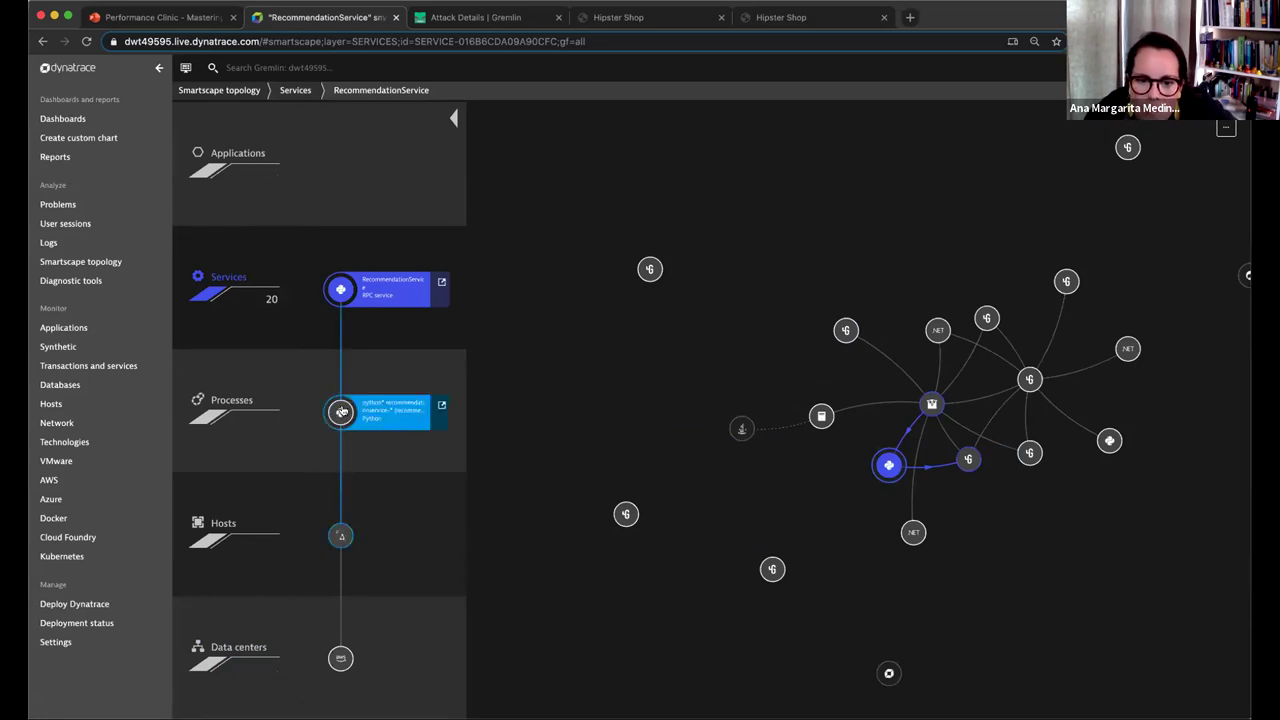
pyautogui.moveTo(340, 535)
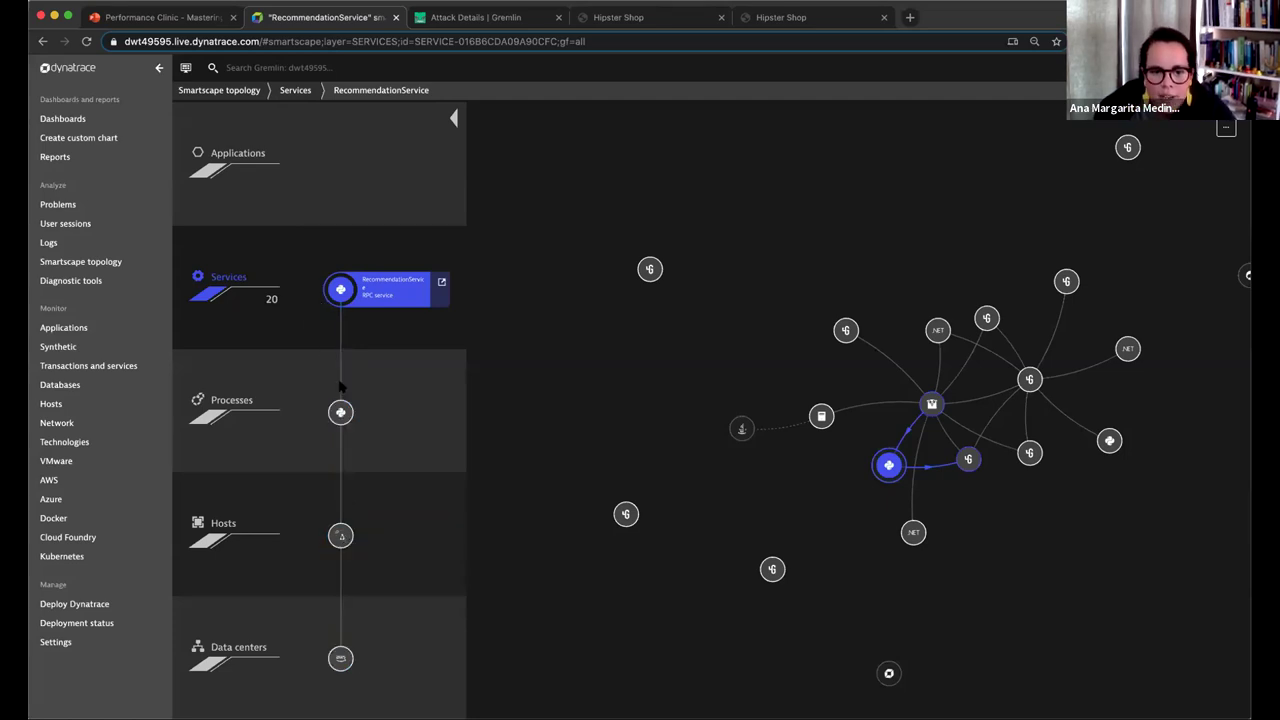
pyautogui.click(440, 286)
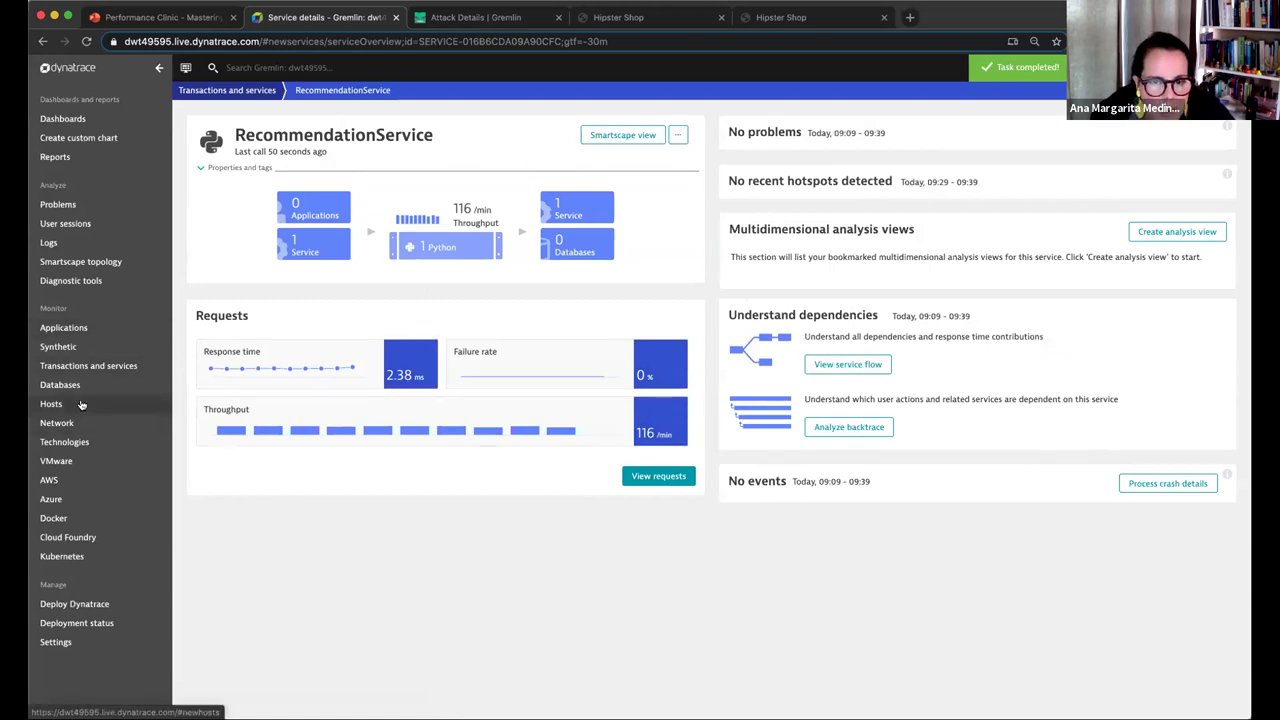
# Review the response times in the list of all services, and return to the hosts list to check CPU usage.
pyautogui.click(236, 92)
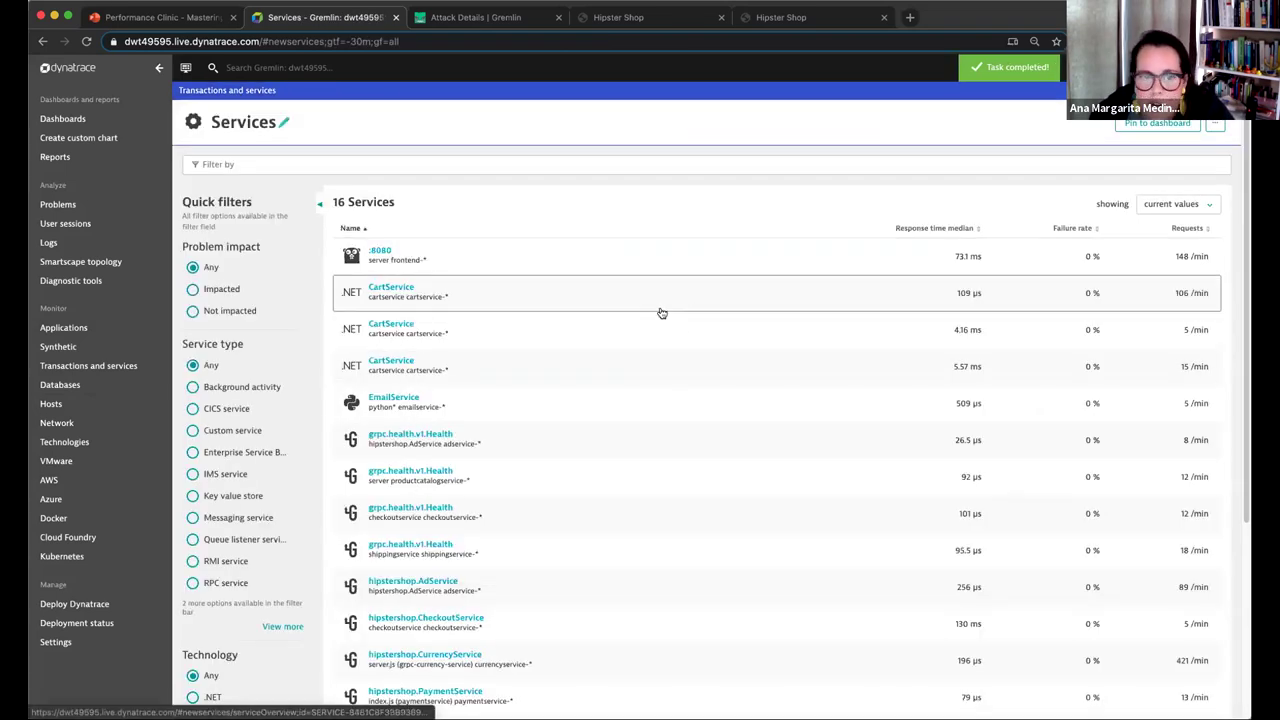
pyautogui.click(110, 403)
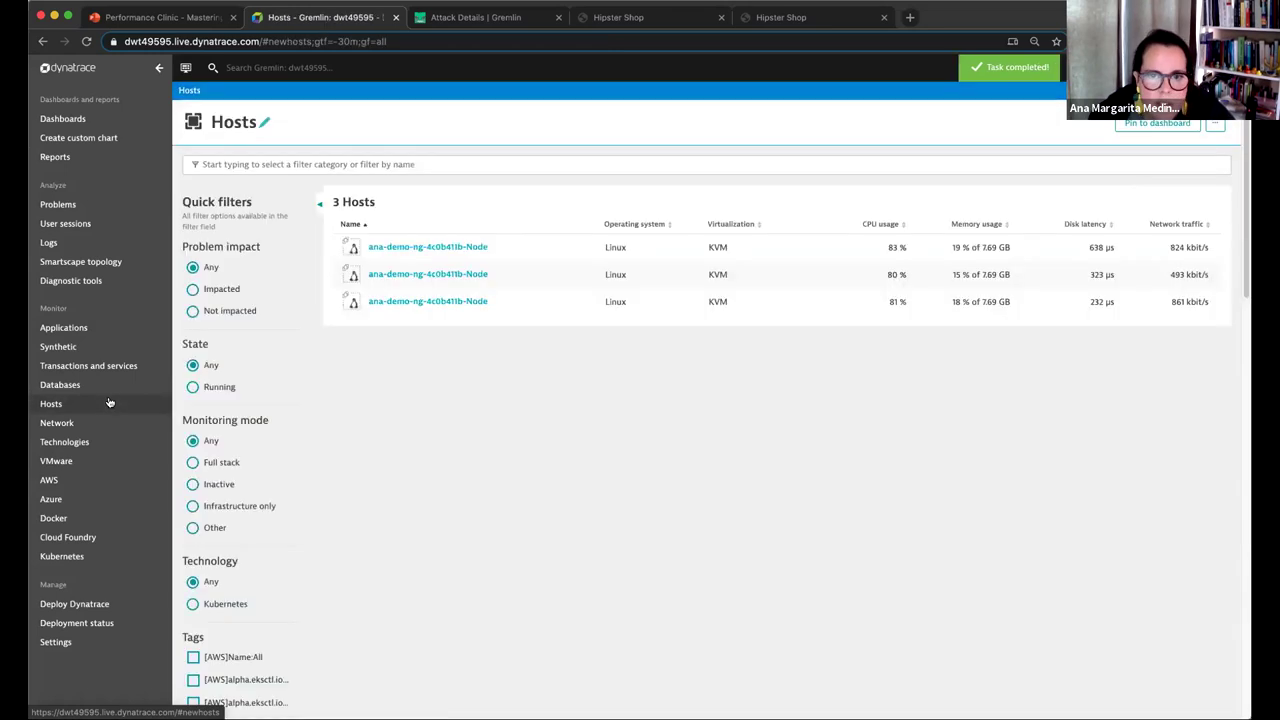
# Examine the CPU usage and attack annotation of the first host in the hosts list, and return to the Home dashboard.
pyautogui.click(466, 248)
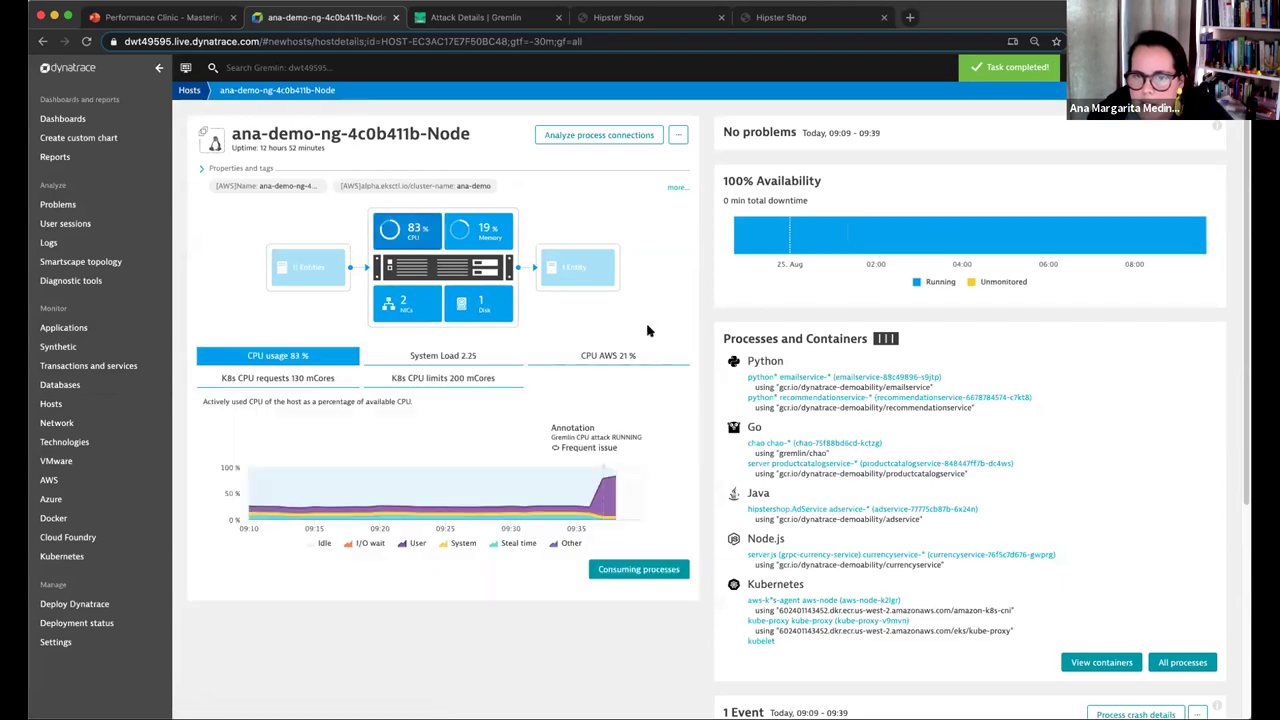
pyautogui.moveTo(600, 482)
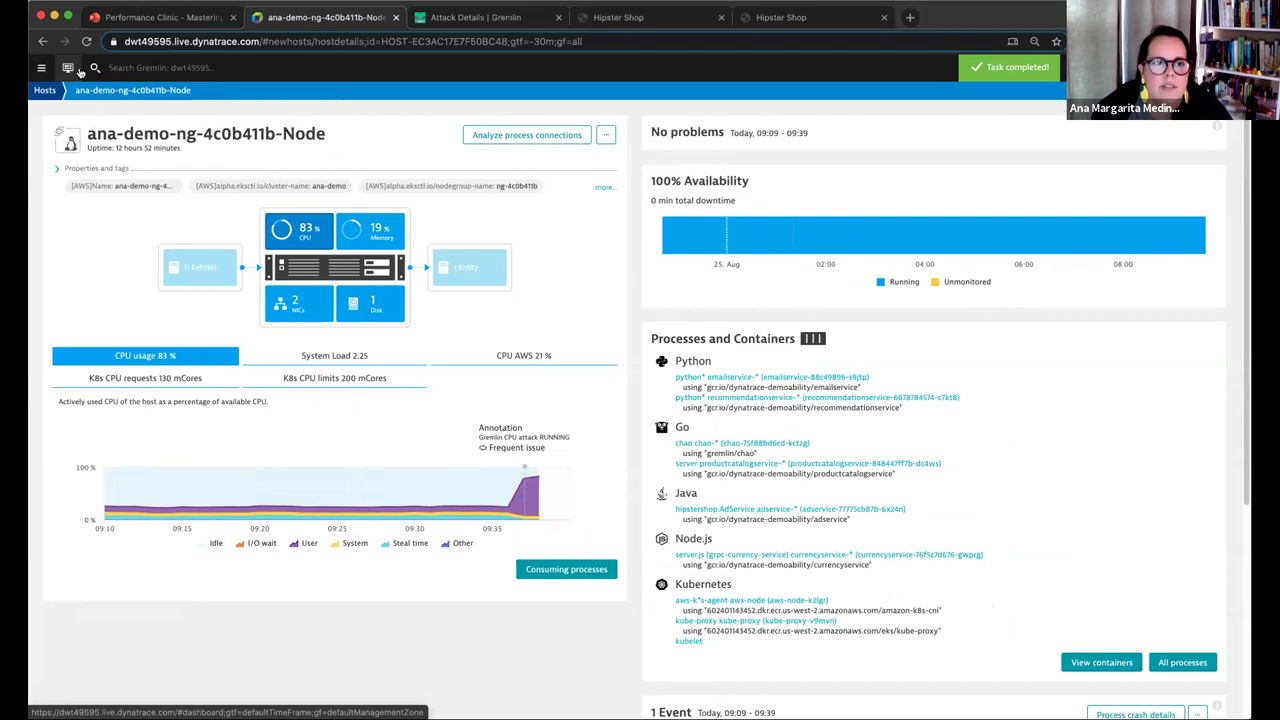
pyautogui.click(69, 70)
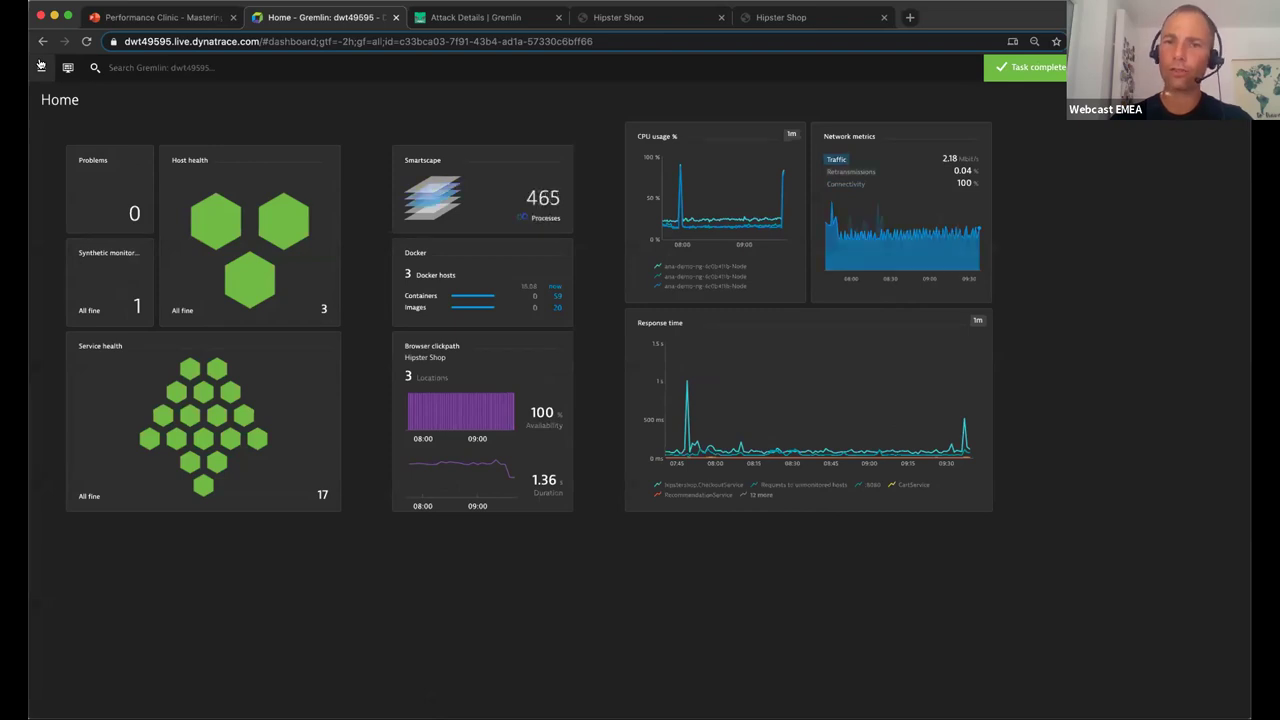
pyautogui.click(40, 66)
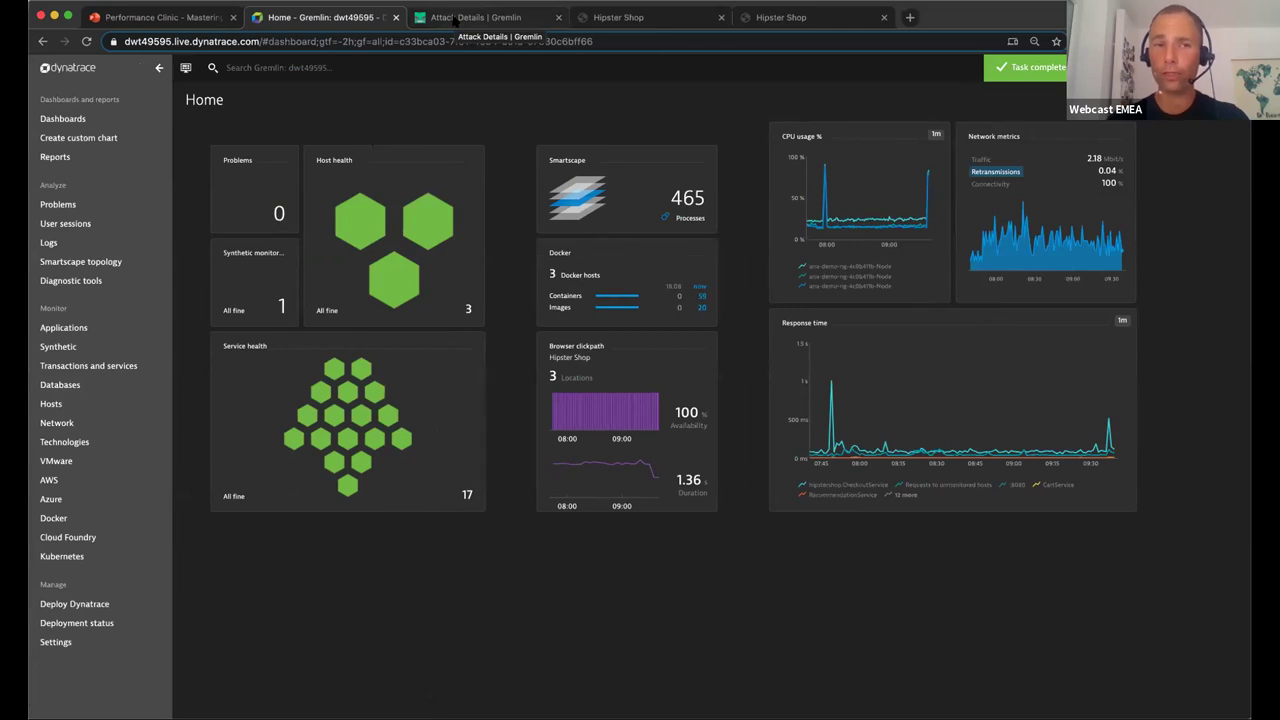
# Switch to Gremlin, view the list of infrastructure clients, and open the Gremlin documentation.
pyautogui.click(455, 18)
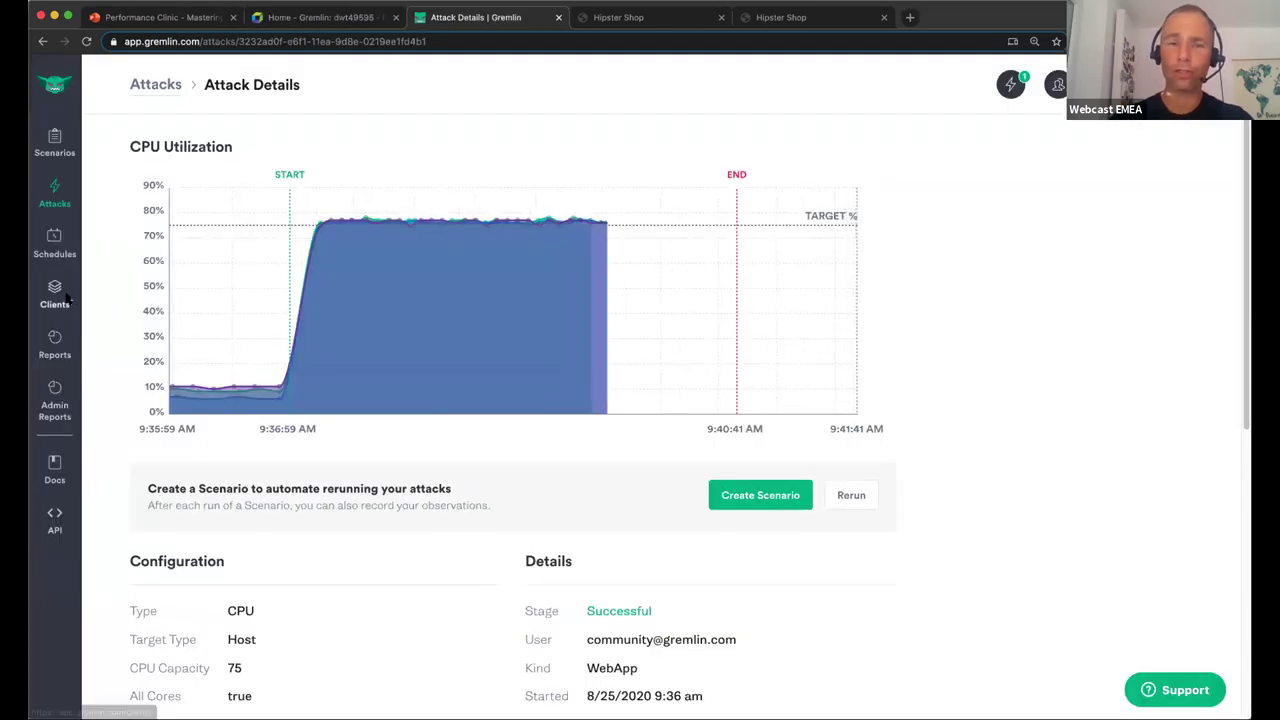
pyautogui.click(67, 298)
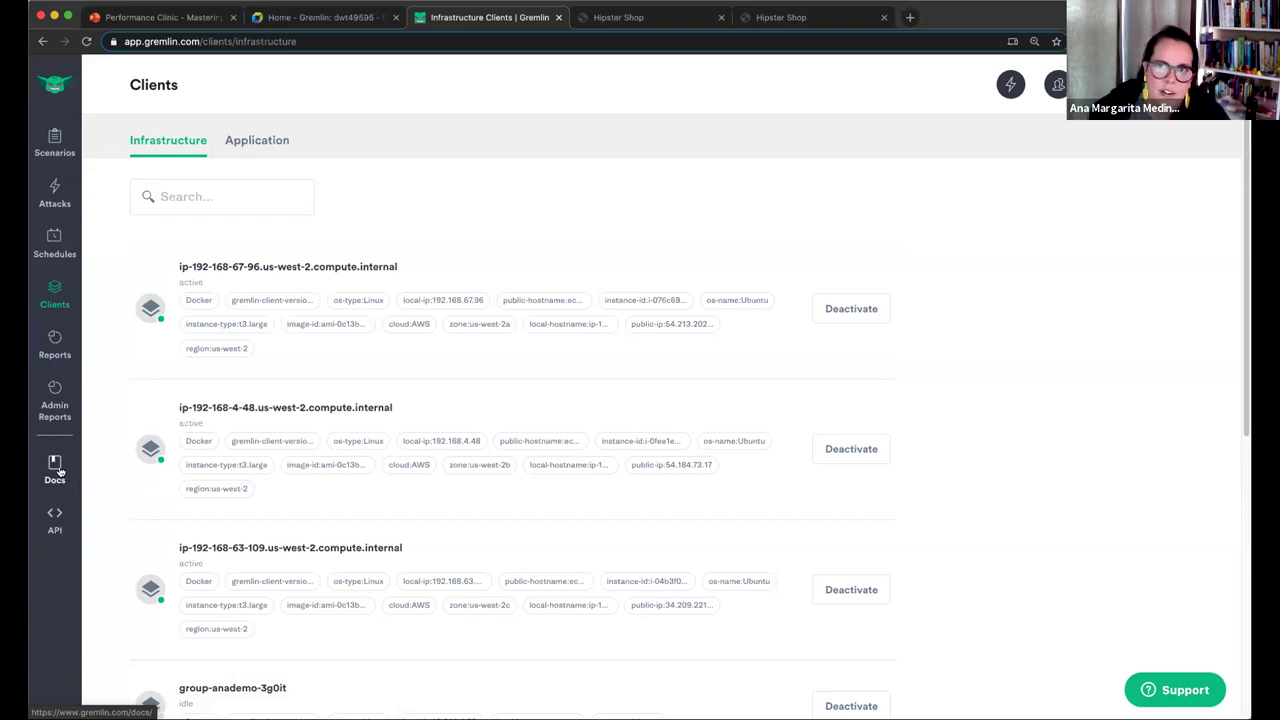
pyautogui.click(56, 470)
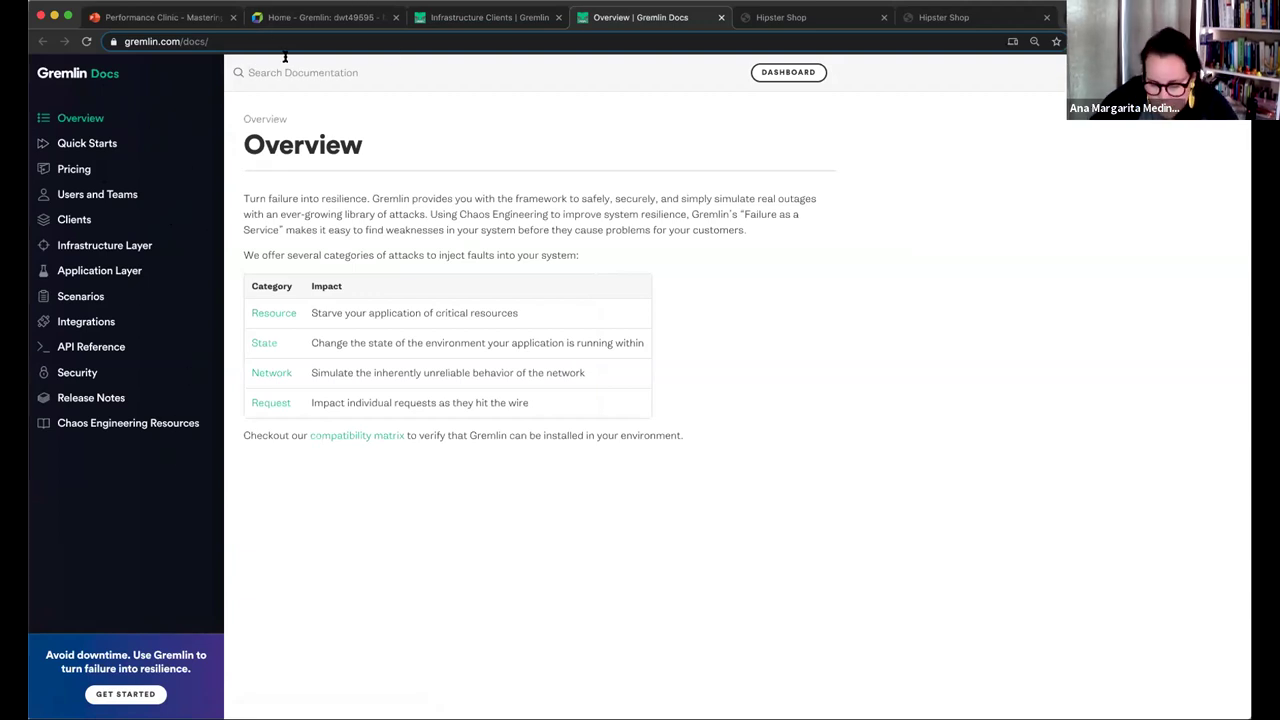
# Search the Gremlin documentation for "compa" and open the Compatibility page.
pyautogui.write('com(a')
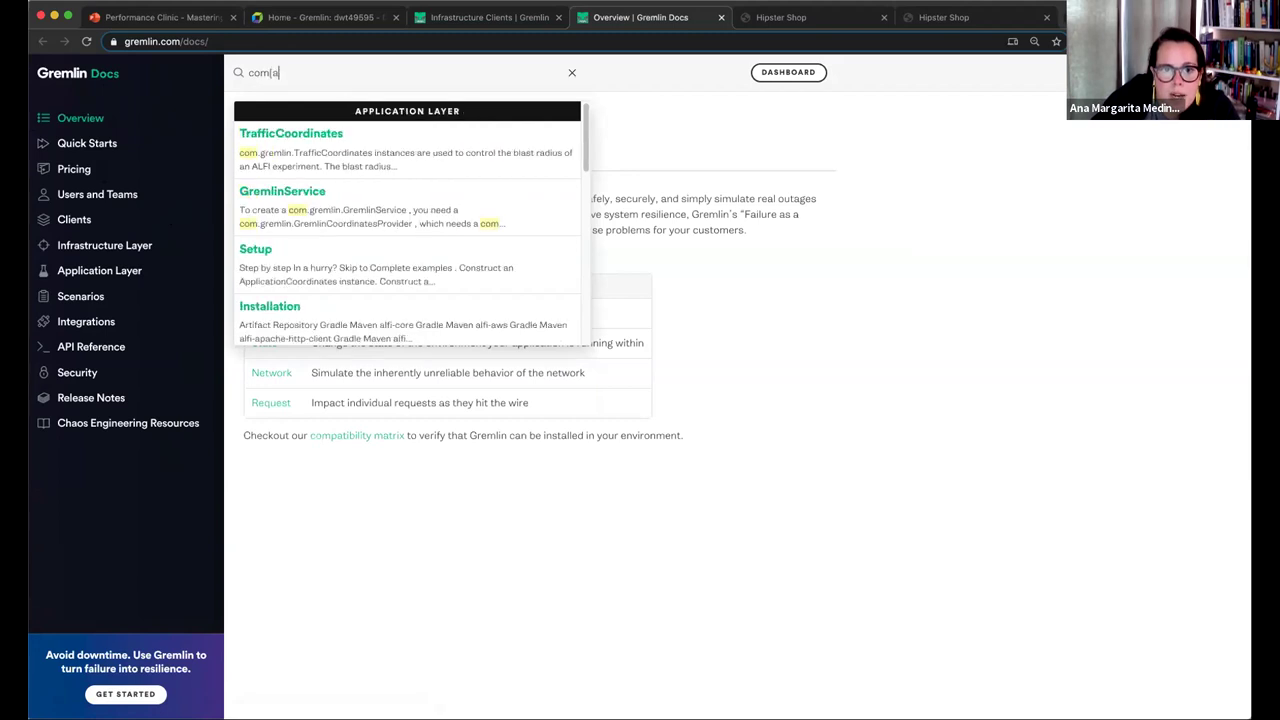
pyautogui.write('tibil')
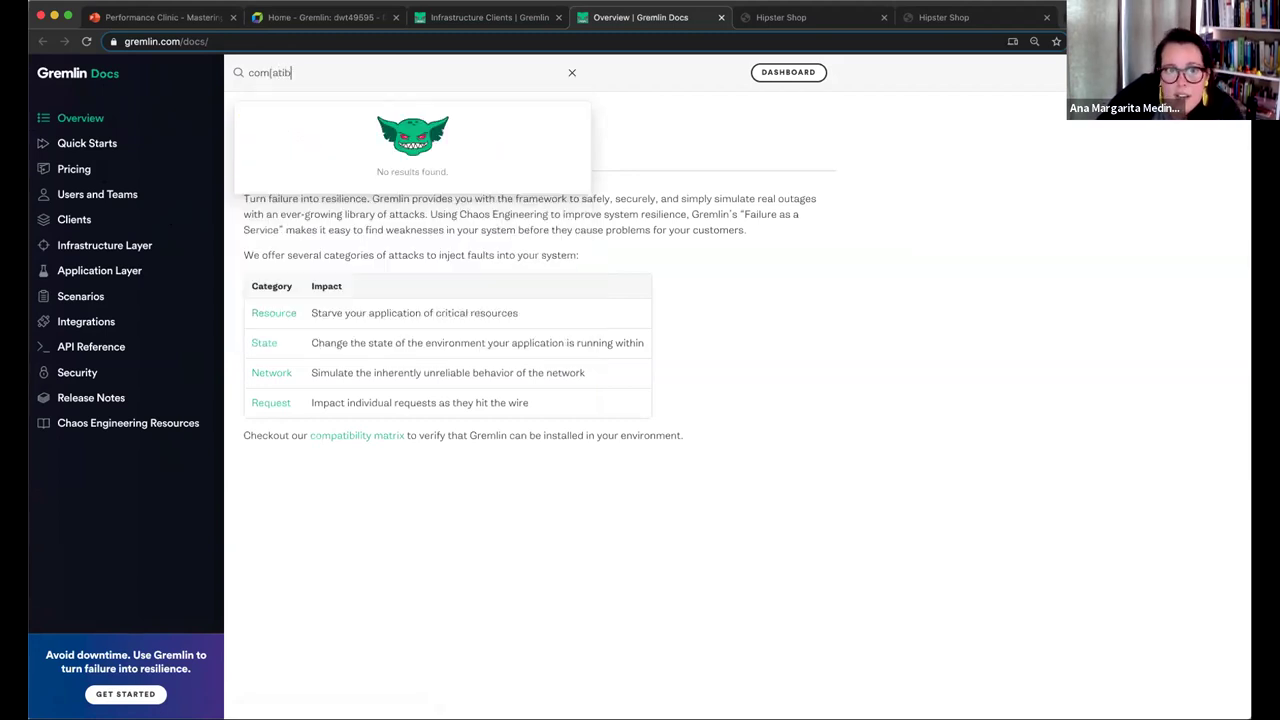
pyautogui.press('BackSpace')
pyautogui.press('BackSpace')
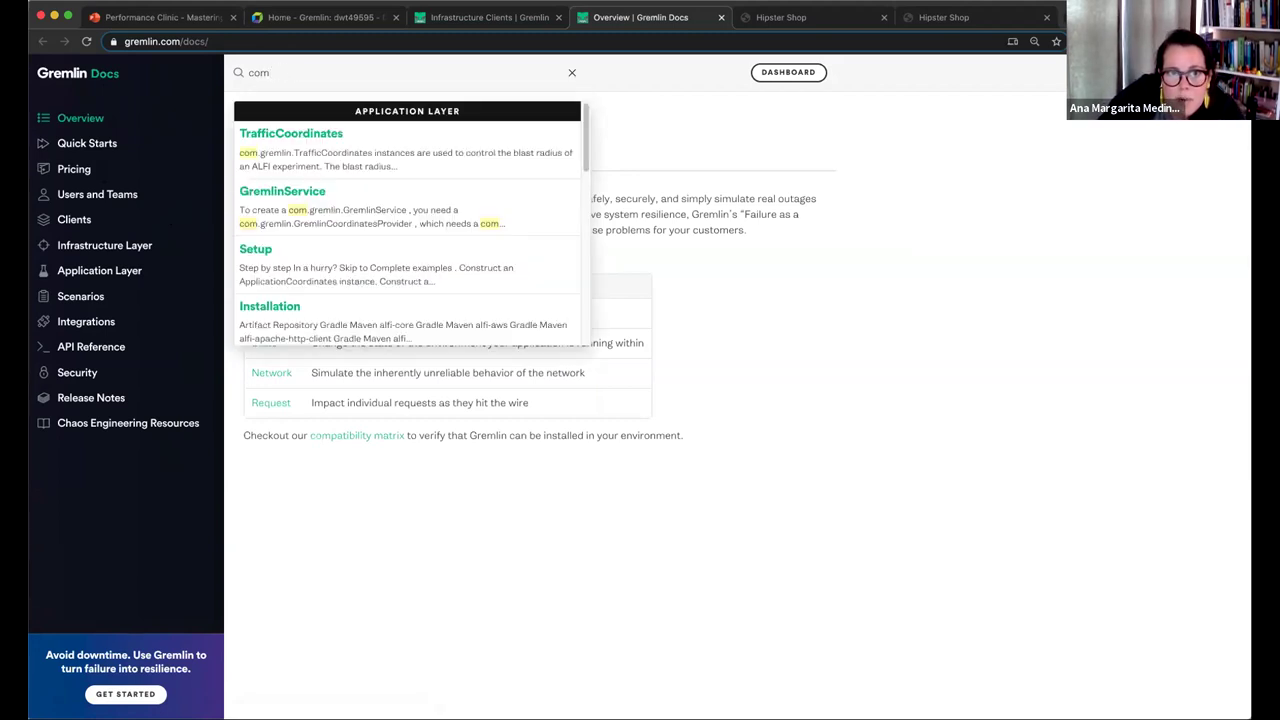
pyautogui.write('pa')
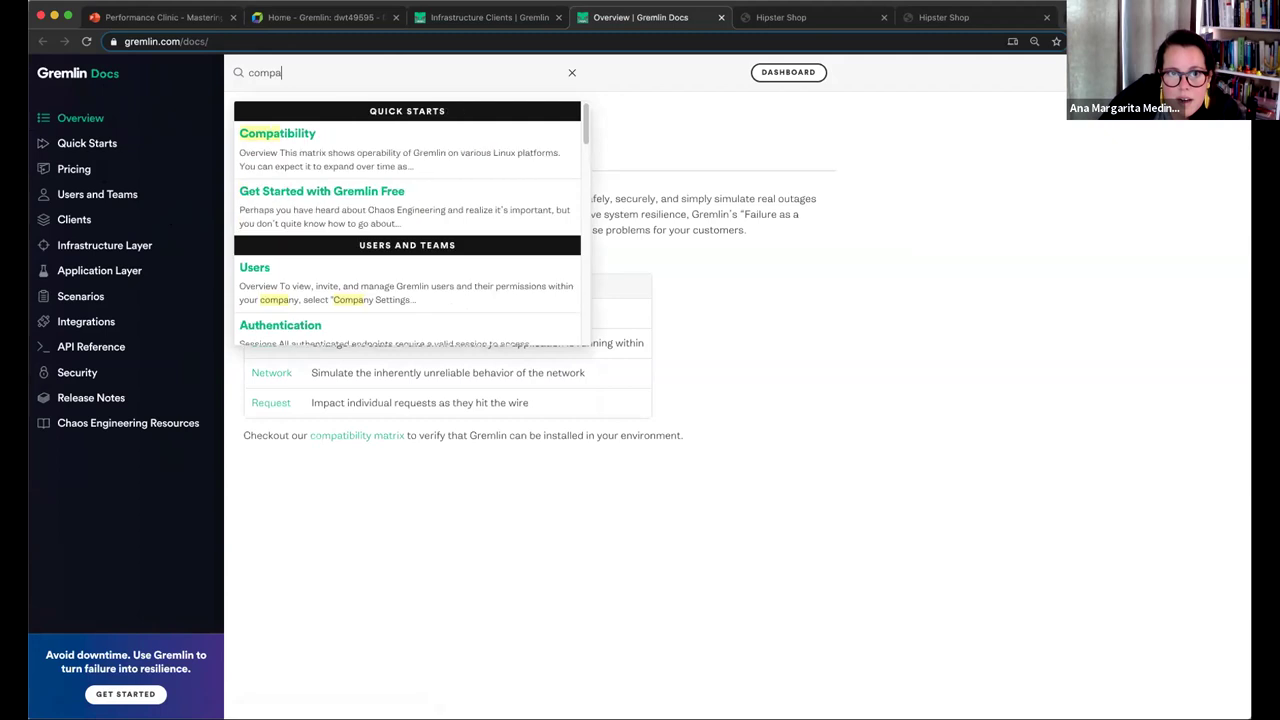
pyautogui.click(322, 132)
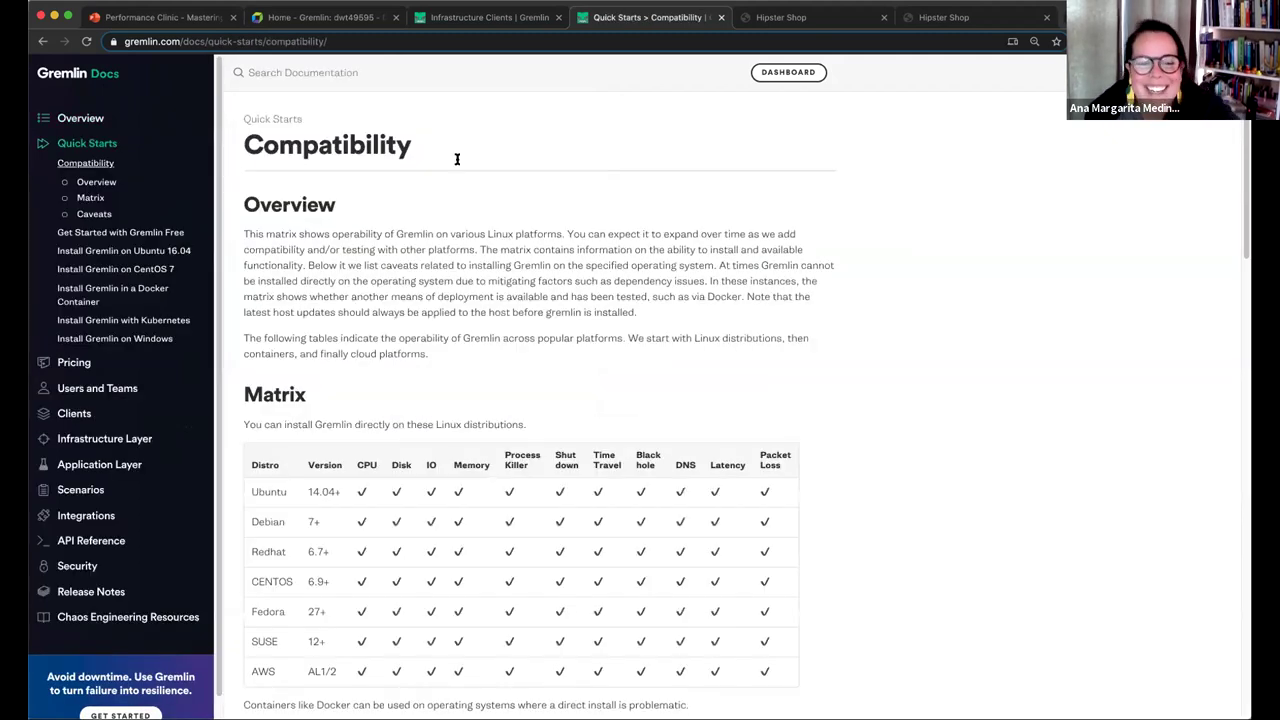
# Review the compatibility matrix for Linux, container, Windows and cloud platforms, including the distribution-specific caveats.
pyautogui.click(284, 41)
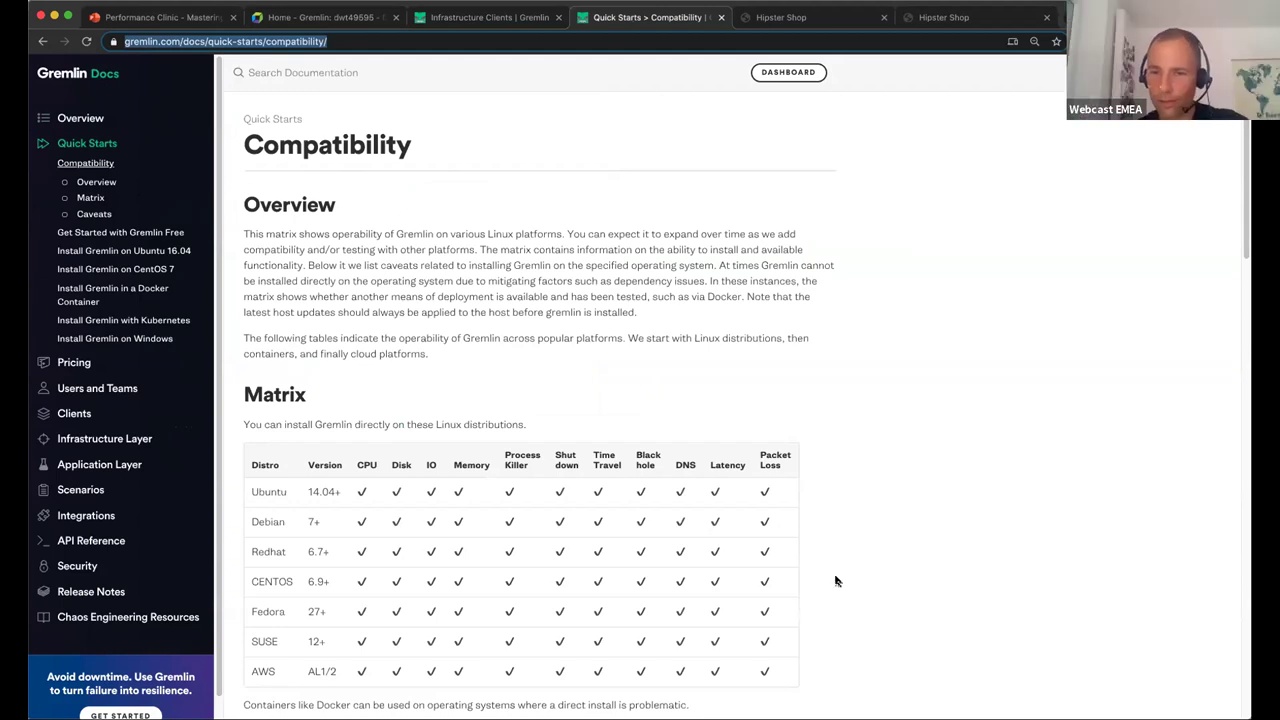
pyautogui.click(668, 400)
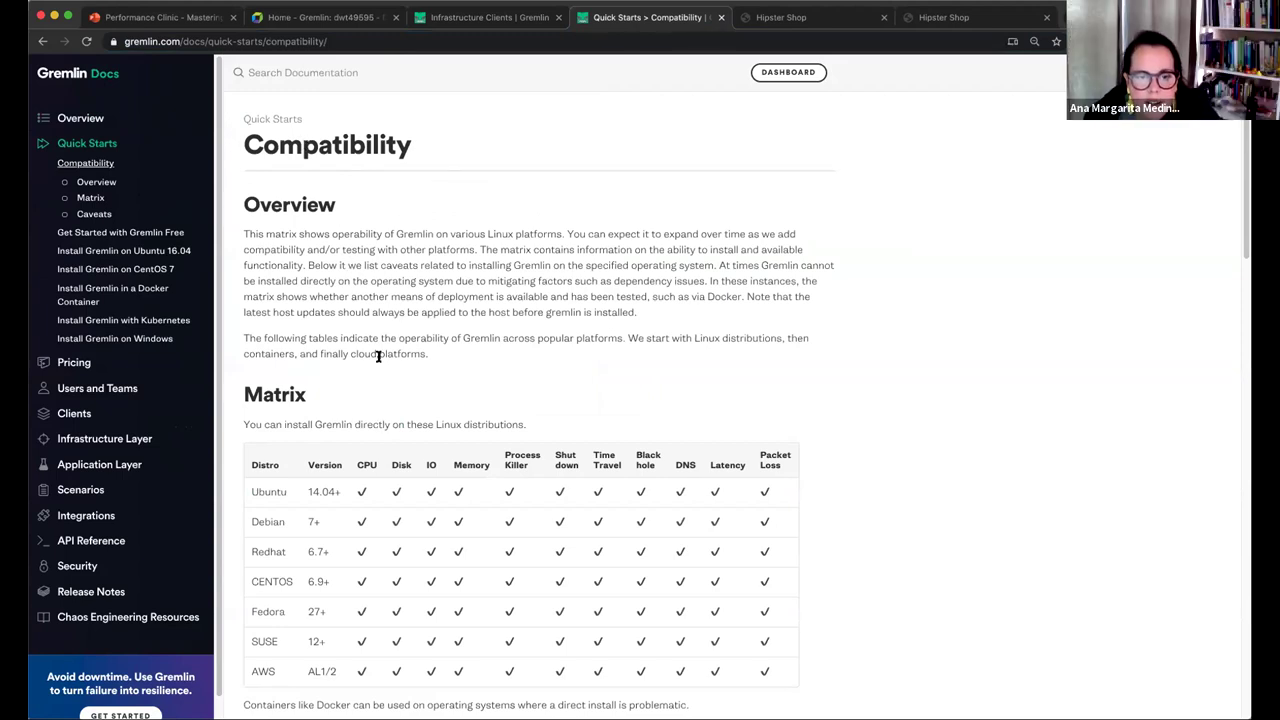
pyautogui.scroll(-5, 360, 383)
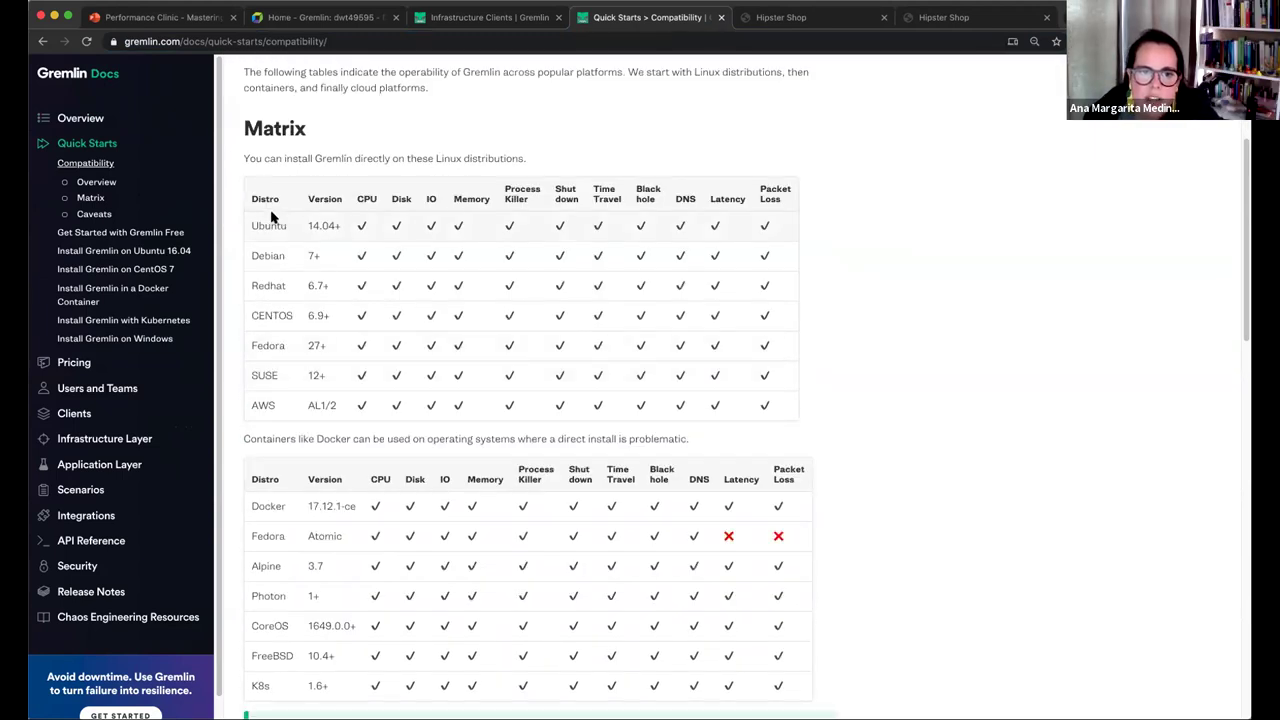
pyautogui.scroll(-5, 285, 440)
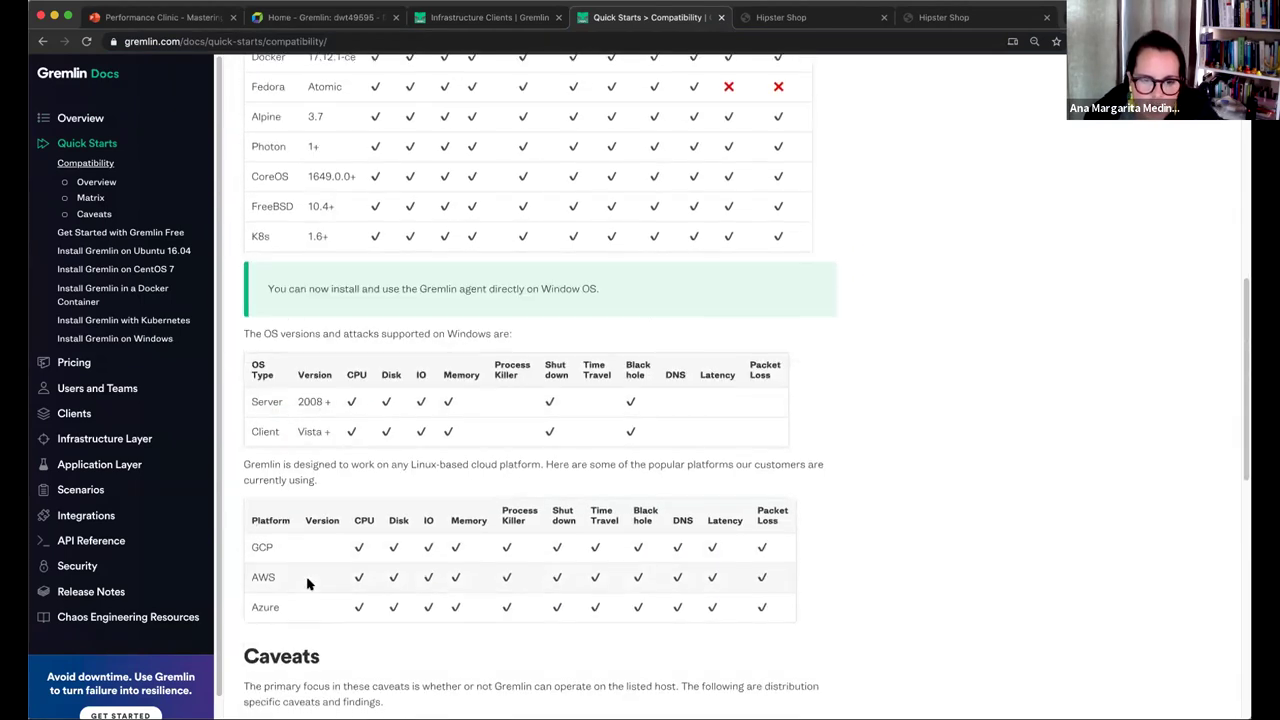
pyautogui.scroll(-2, 313, 404)
pyautogui.scroll(-5, 323, 449)
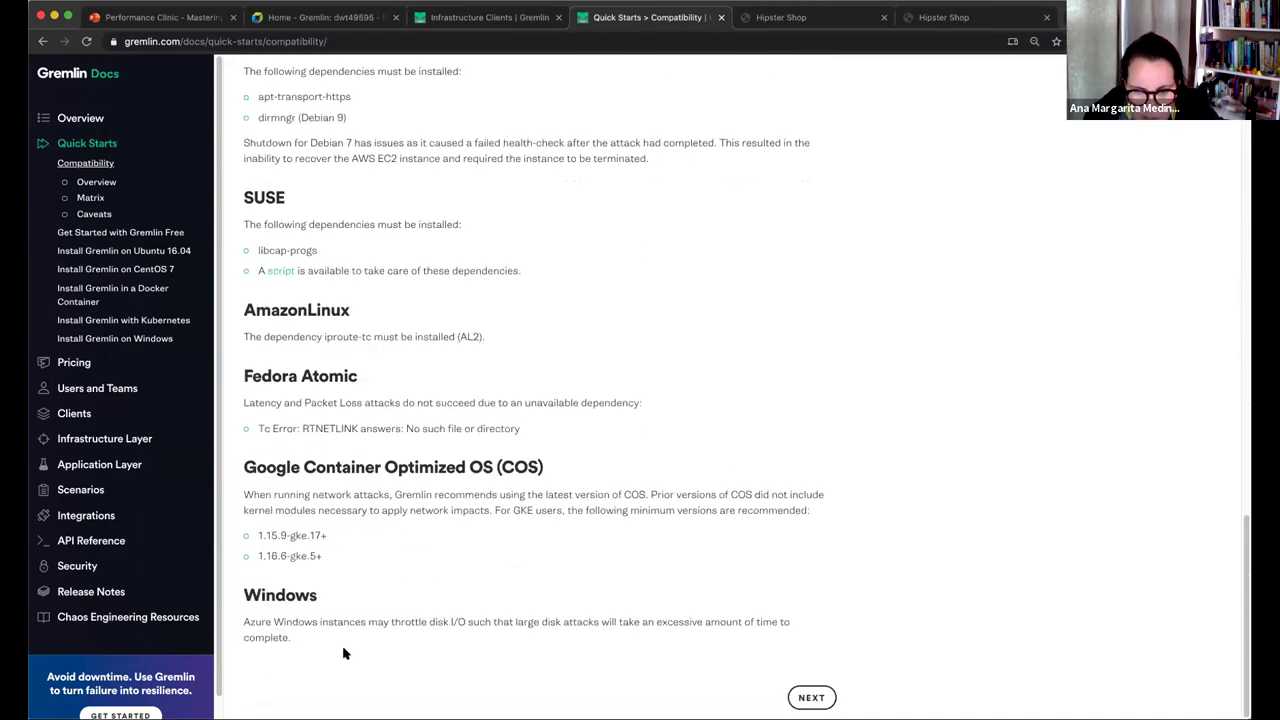
pyautogui.scroll(20, 567, 420)
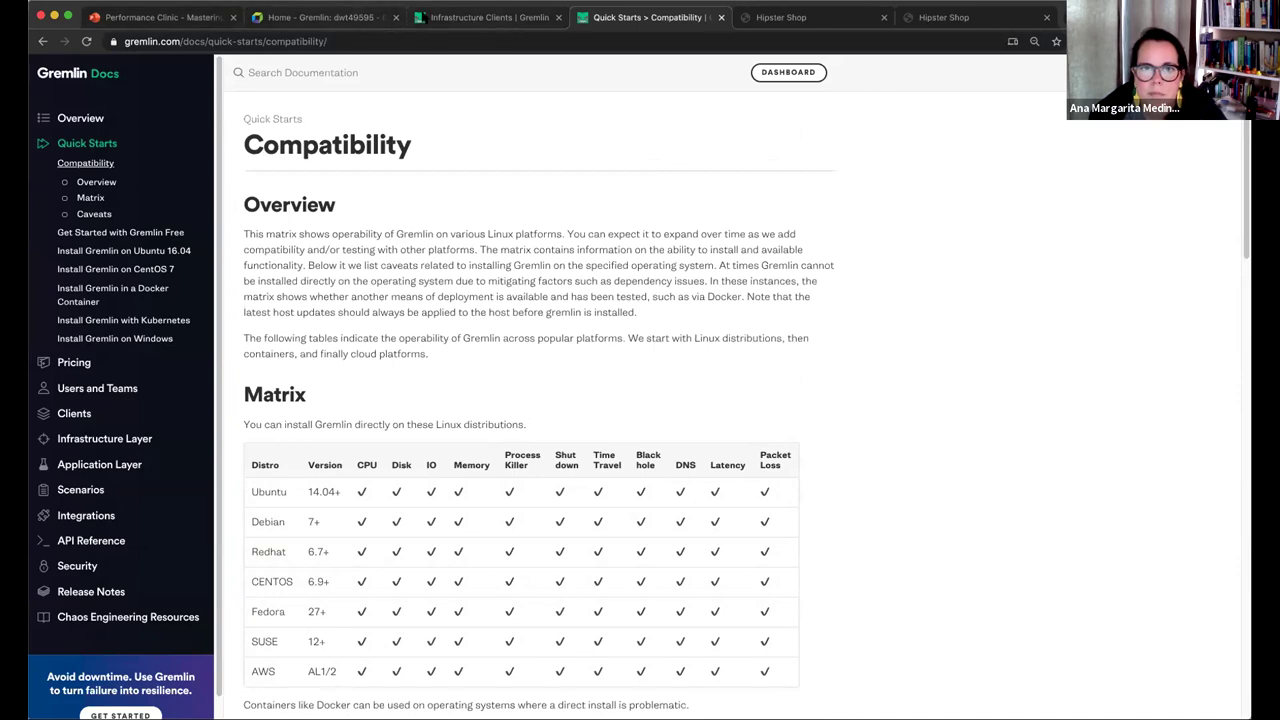
# Return to the Gremlin app and open the CPU attack's details to examine its utilization chart, stage and configuration.
pyautogui.click(453, 14)
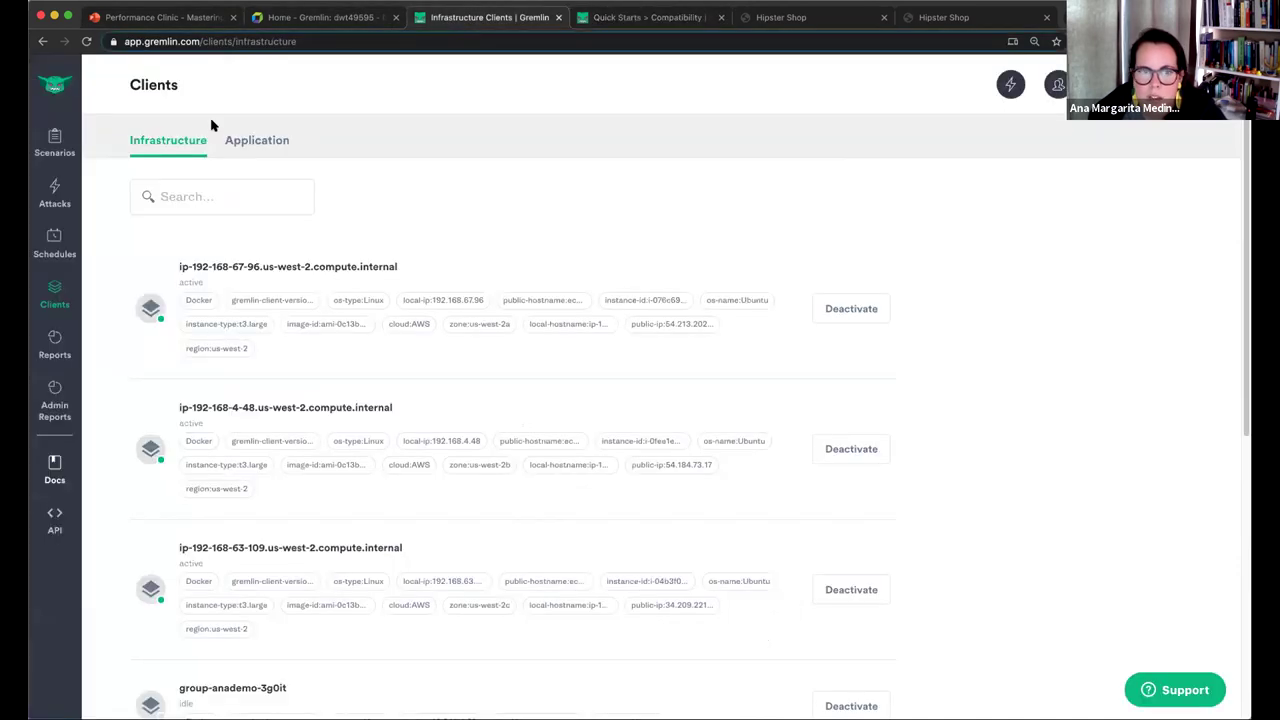
pyautogui.click(55, 196)
pyautogui.click(228, 424)
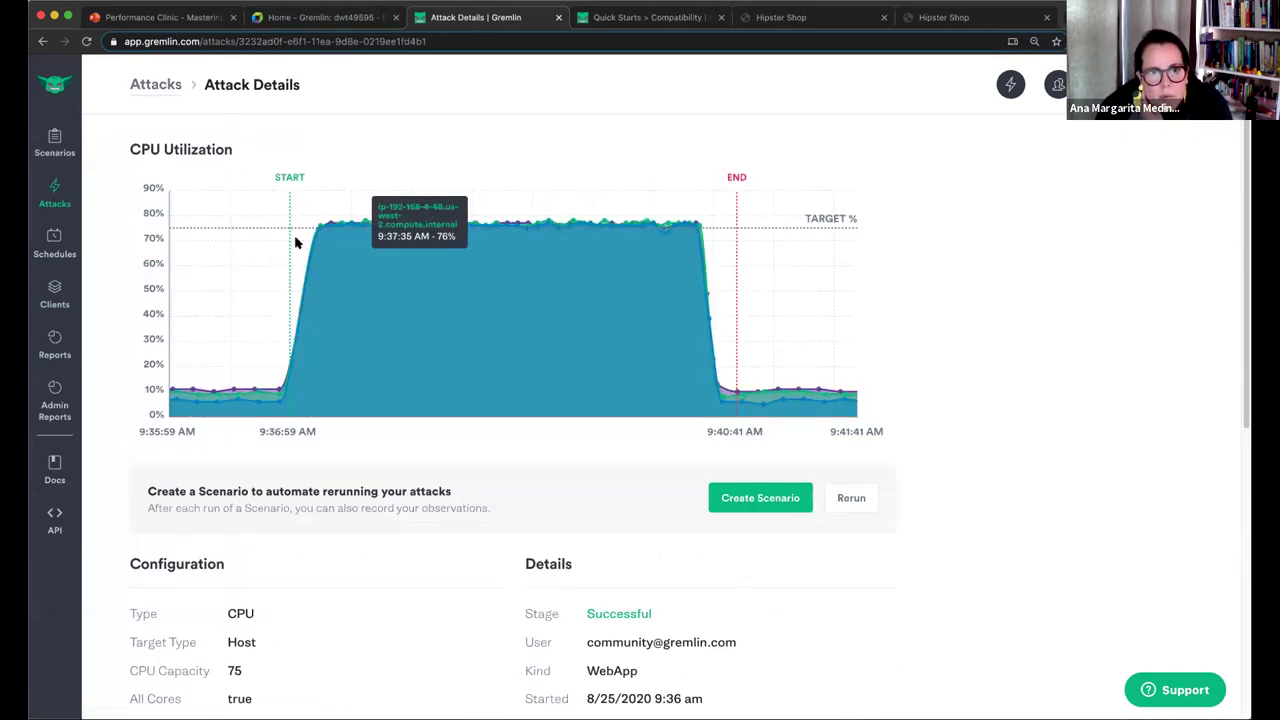
pyautogui.doubleClick(590, 612)
pyautogui.scroll(-5, 591, 612)
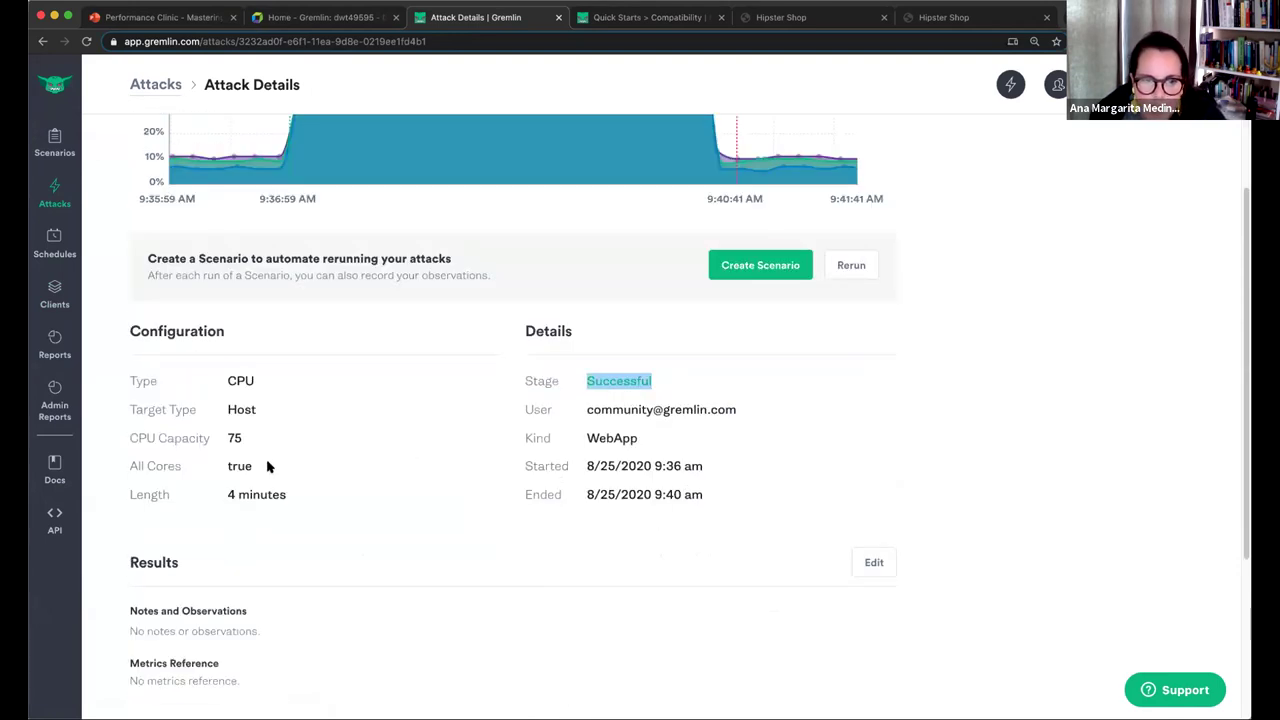
pyautogui.scroll(-1, 334, 479)
pyautogui.click(646, 600)
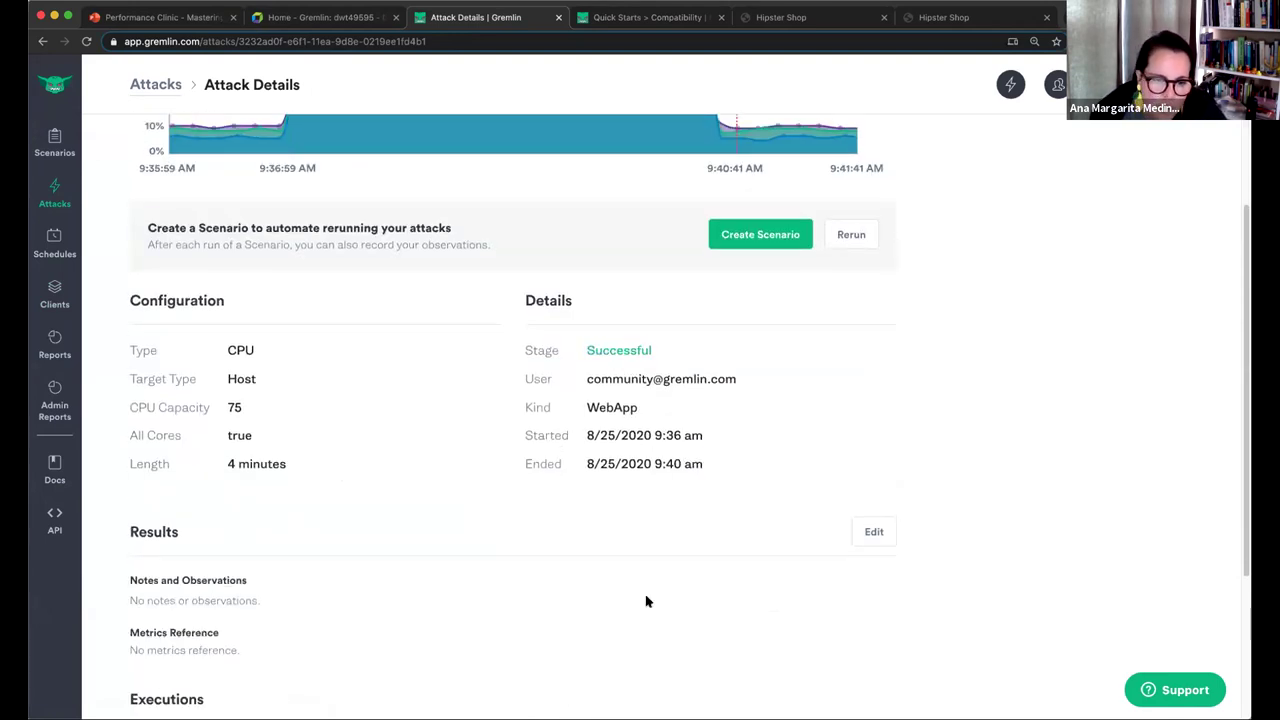
# Add the note "monitoring validated!" to the CPU attack's Notes and Observations and save the attack results.
pyautogui.click(889, 531)
pyautogui.scroll(-2, 333, 557)
pyautogui.click(250, 533)
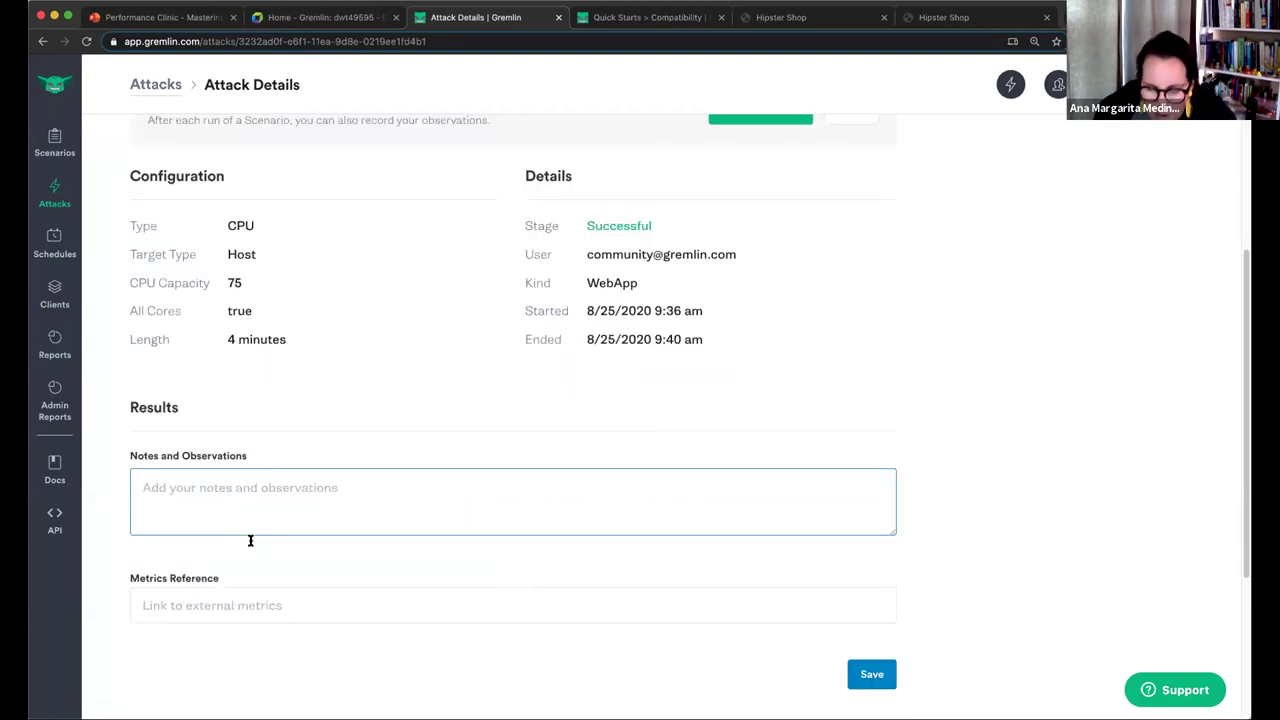
pyautogui.write('m')
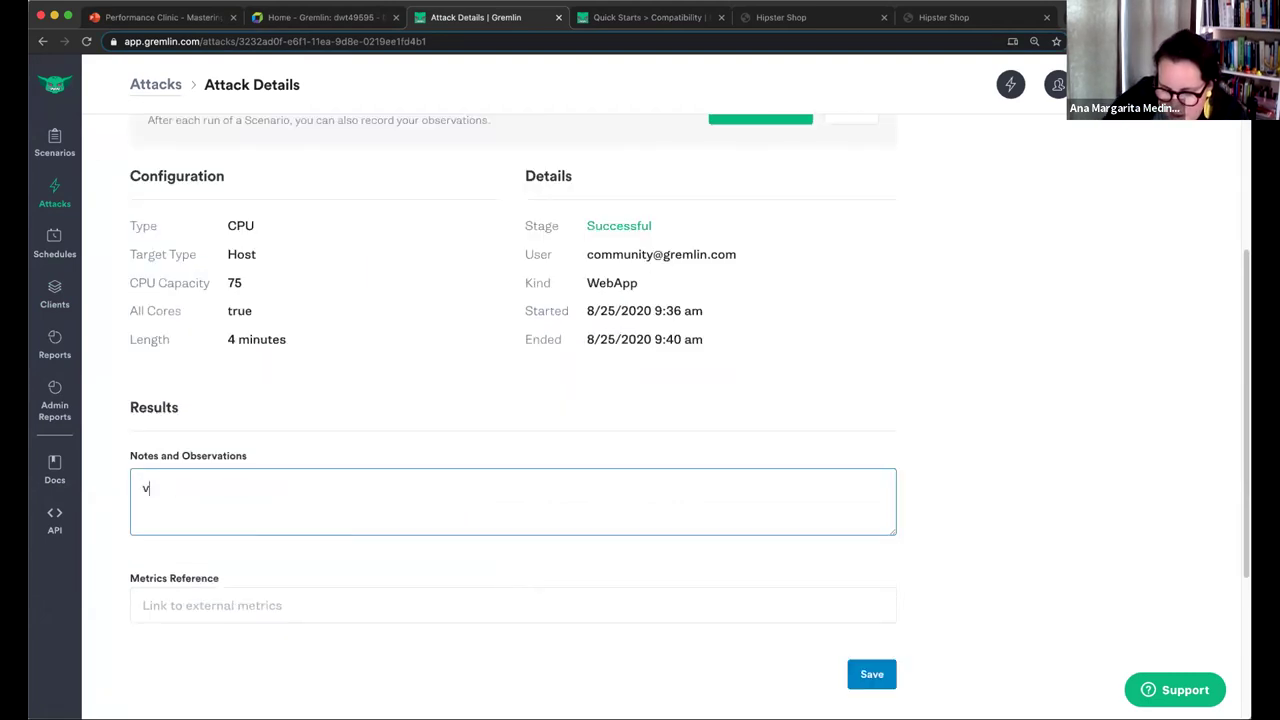
pyautogui.write('onitoring validated!')
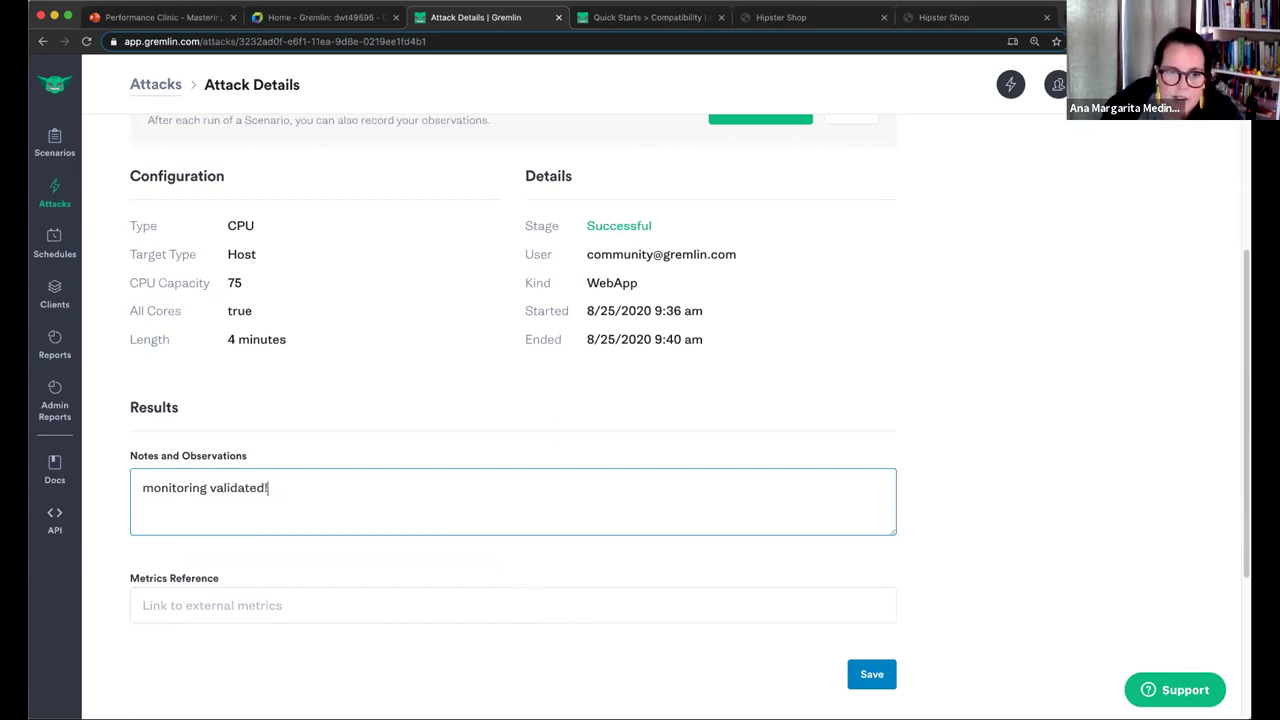
pyautogui.scroll(-1, 500, 540)
pyautogui.click(858, 672)
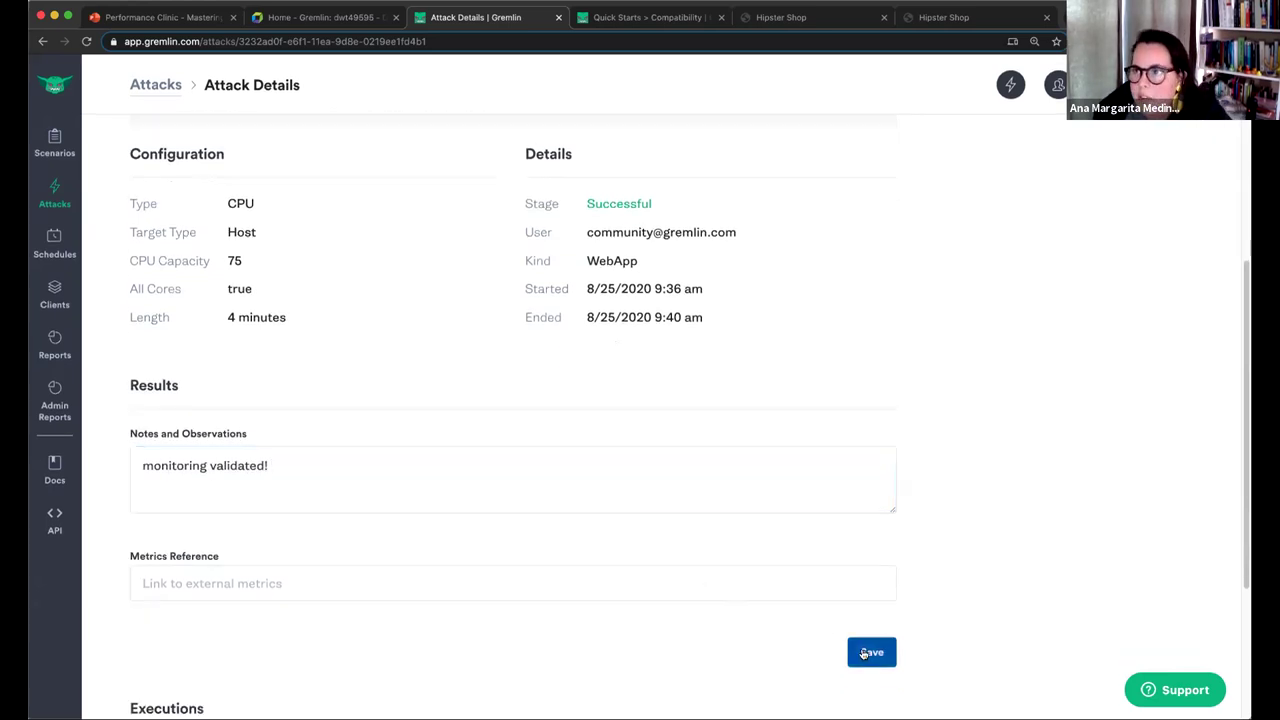
pyautogui.scroll(-2, 274, 463)
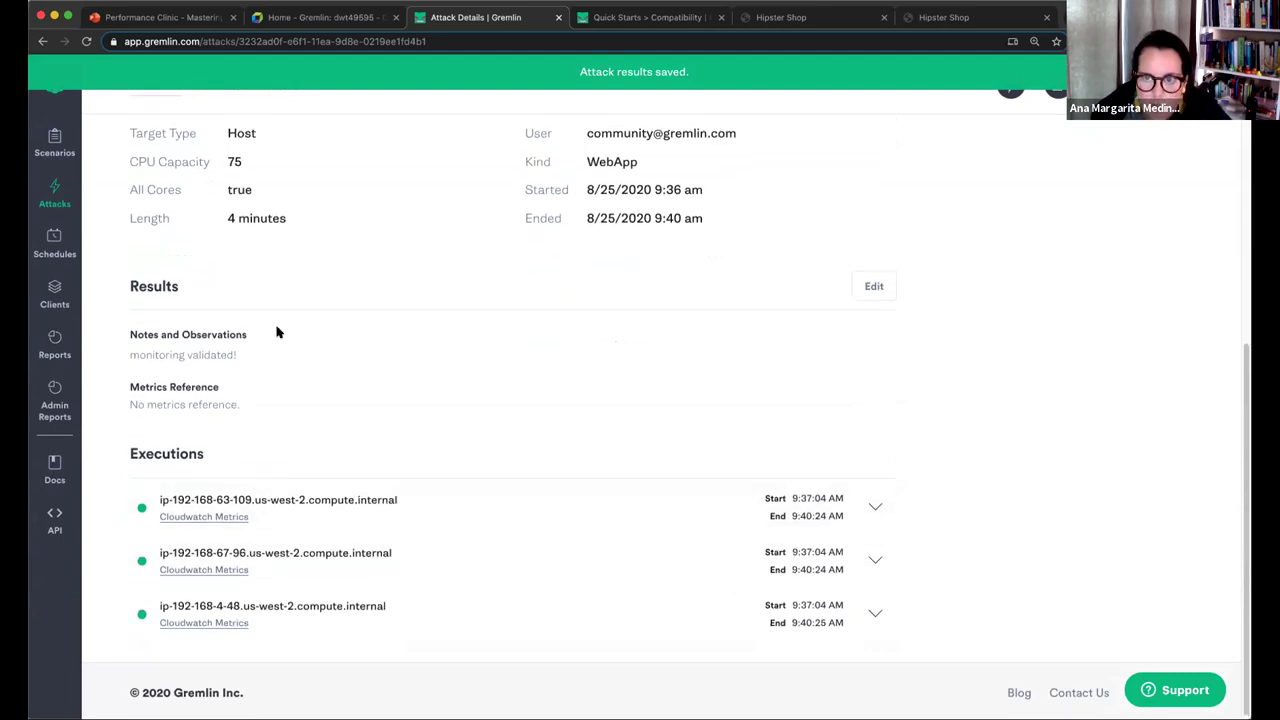
pyautogui.scroll(8, 1043, 181)
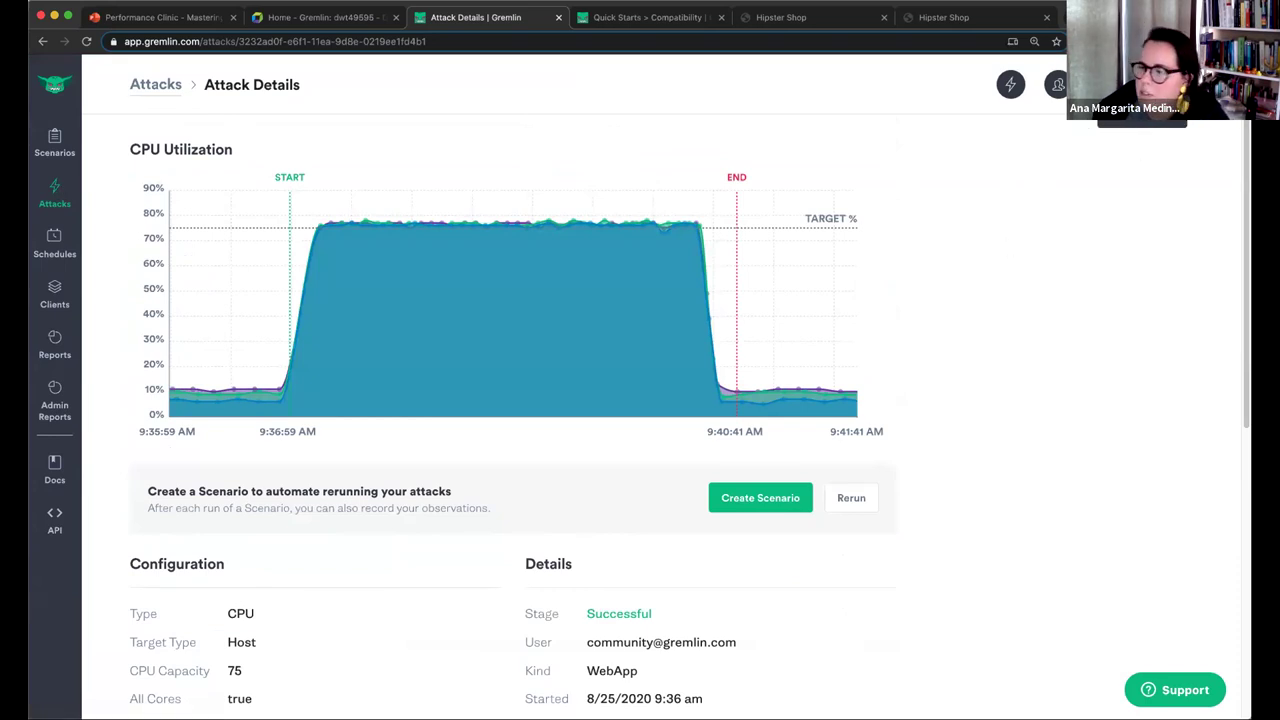
# Switch to the PowerPoint presentation and reveal the results and conclusion on the CPU attack experiment slide.
pyautogui.click(187, 25)
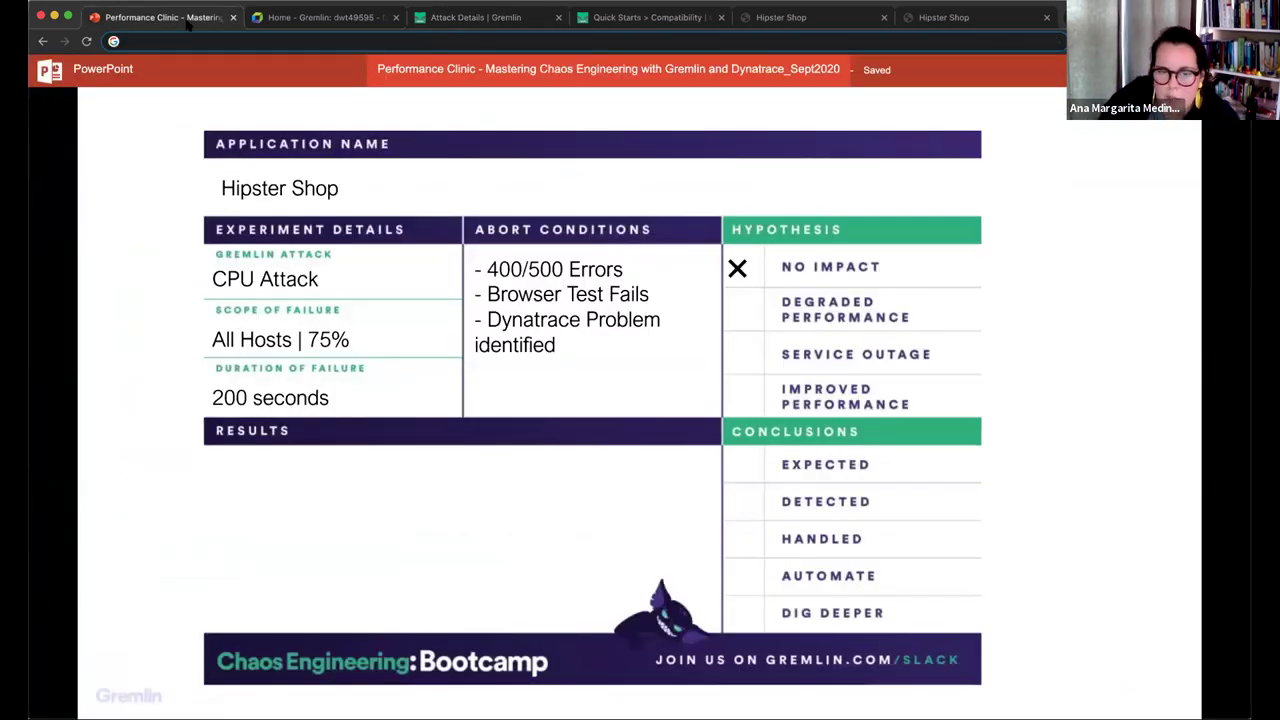
pyautogui.press('Right')
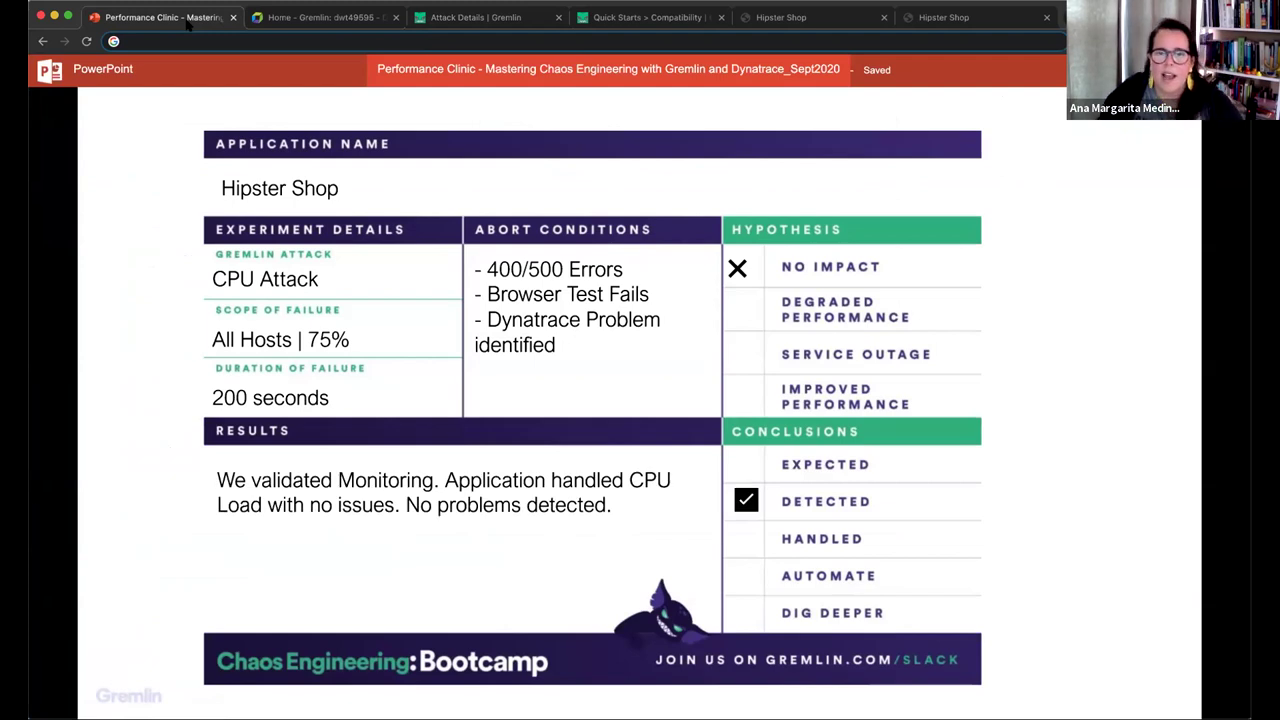
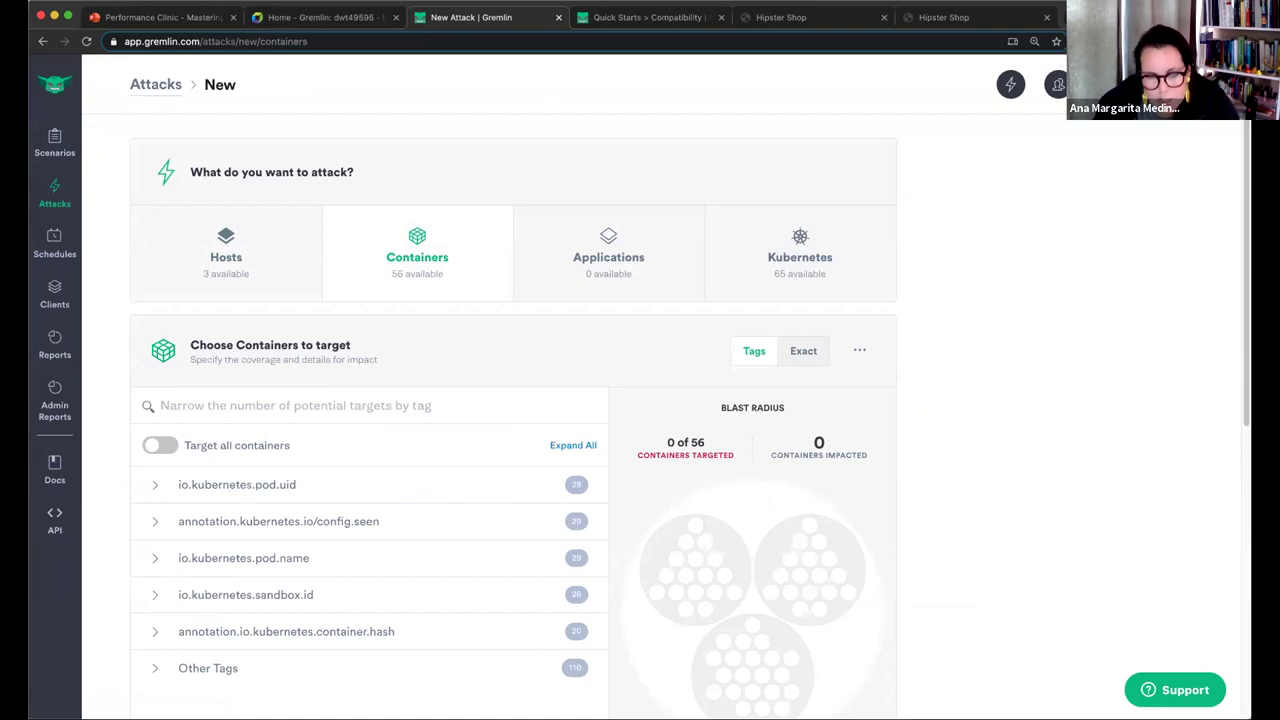
# Target the adservice container by its tag in the new container attack, and inspect the container and host in the blast radius.
pyautogui.click(184, 494)
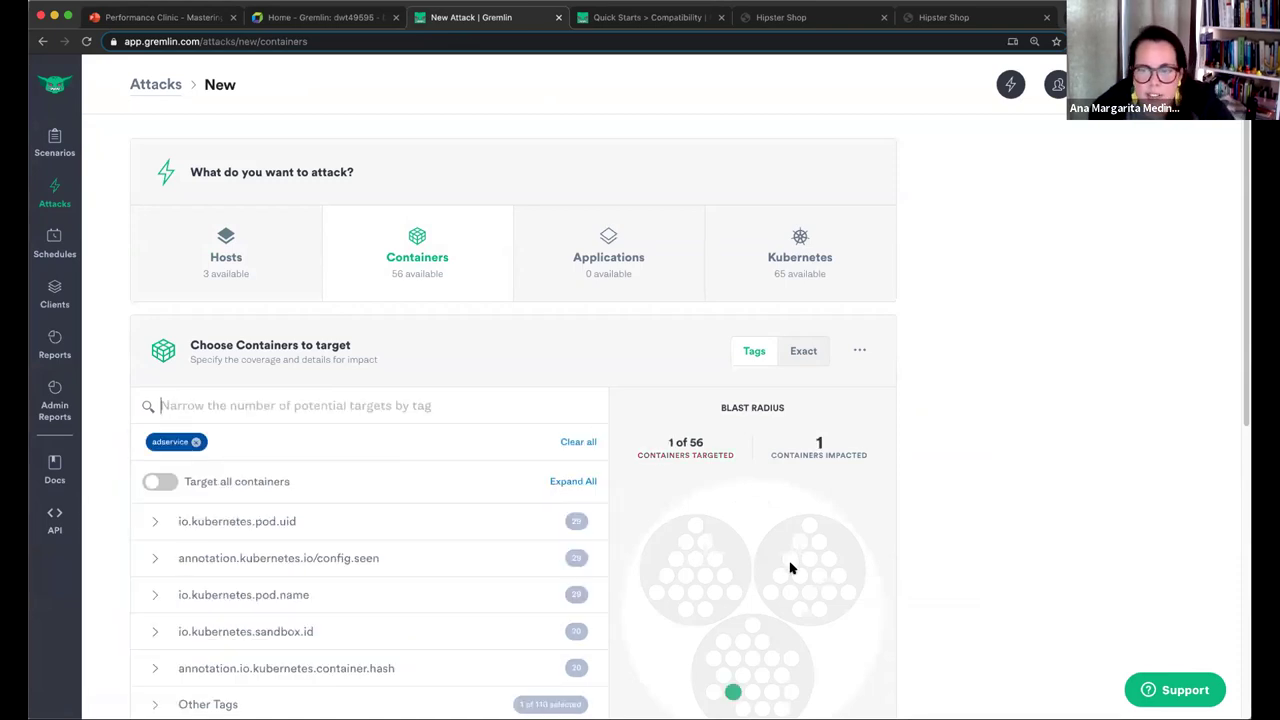
pyautogui.scroll(-1, 760, 590)
pyautogui.moveTo(733, 626)
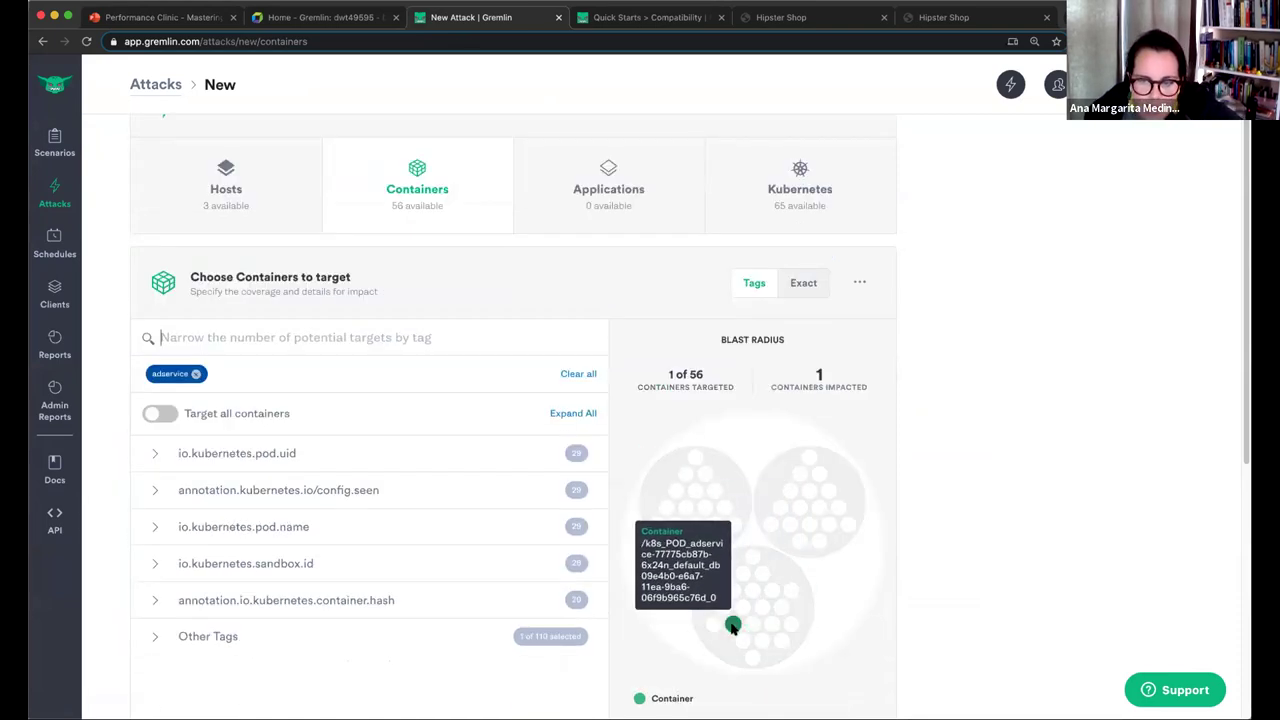
pyautogui.moveTo(735, 590)
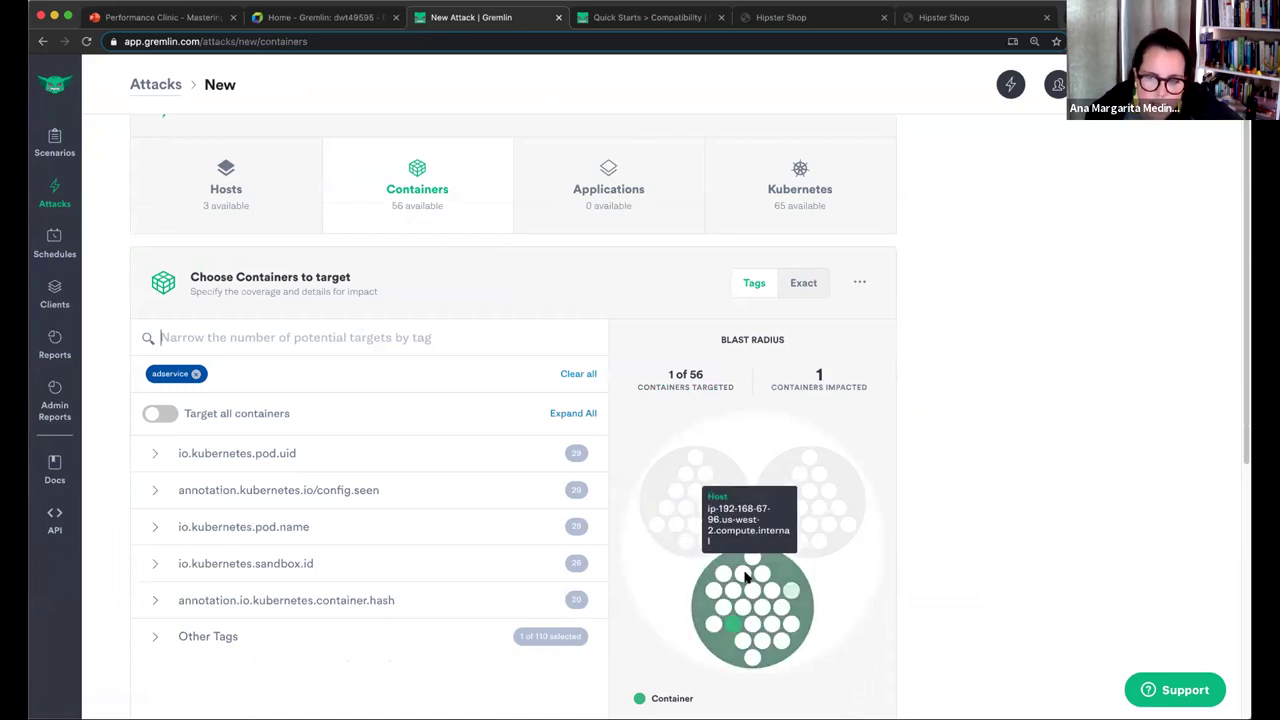
pyautogui.scroll(-5, 942, 364)
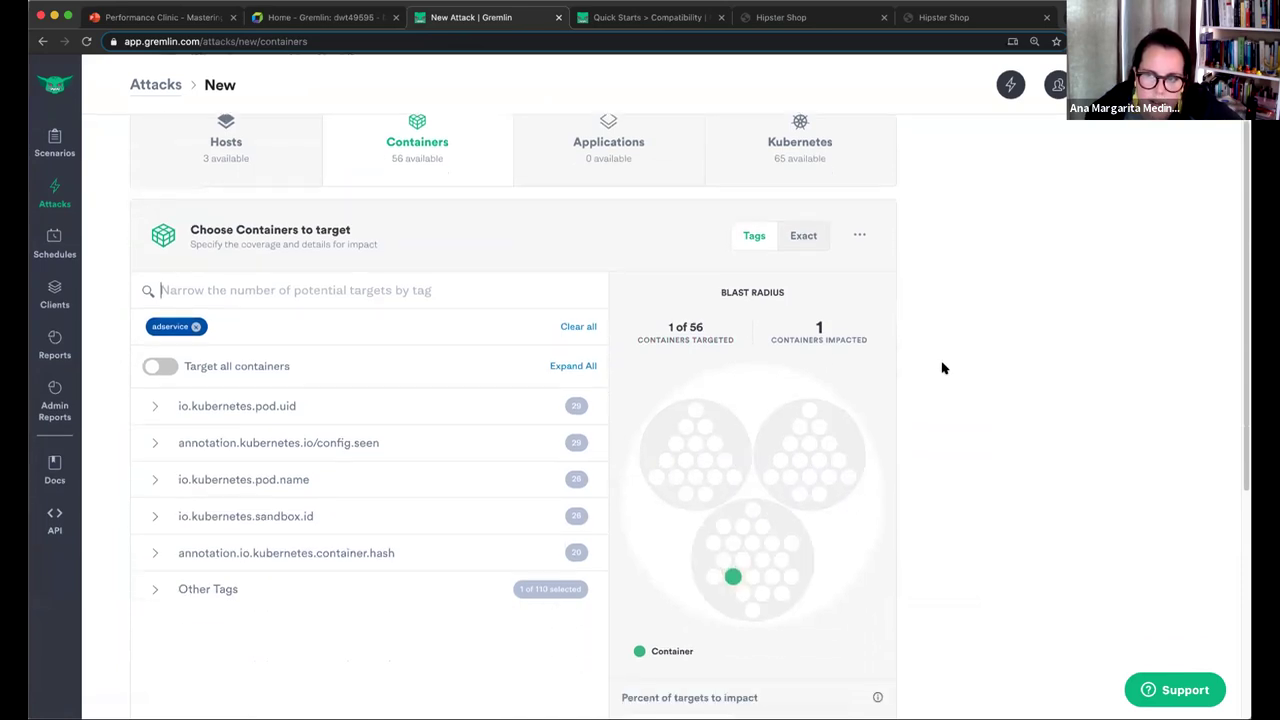
# Choose the Blackhole network attack for the adservice container and set its length to 120 seconds.
pyautogui.scroll(-2, 935, 336)
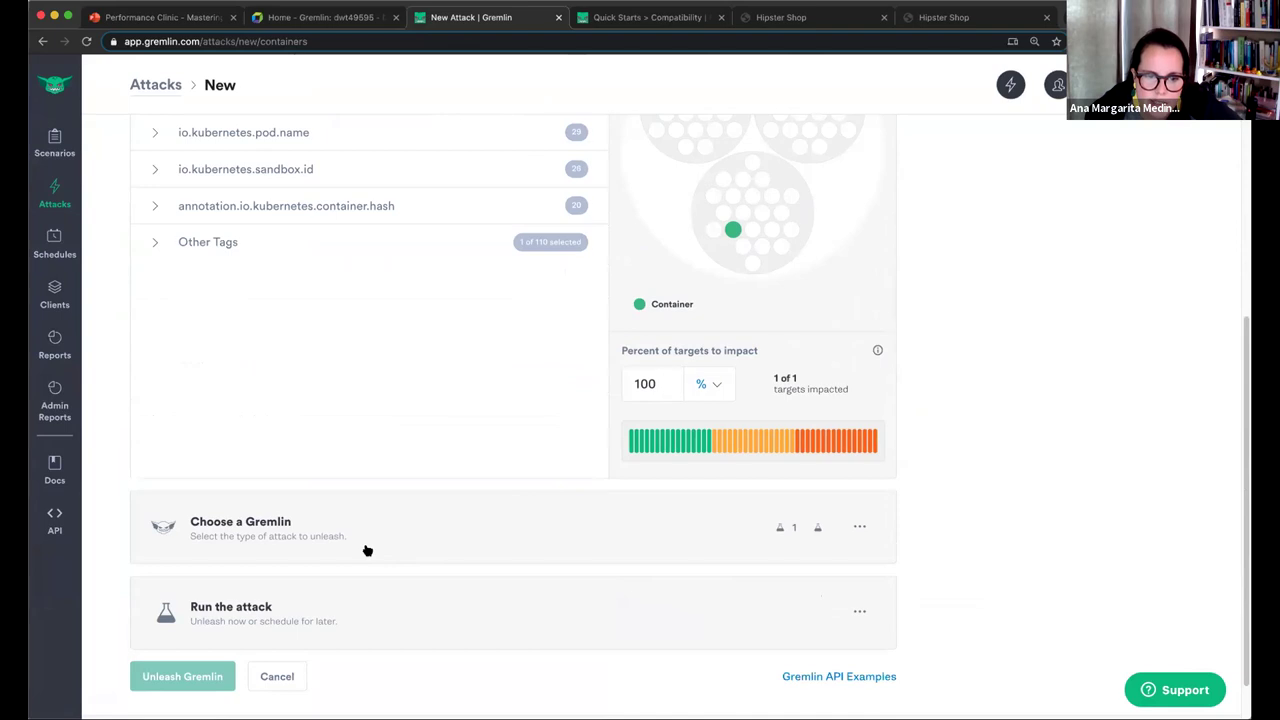
pyautogui.click(366, 549)
pyautogui.click(266, 541)
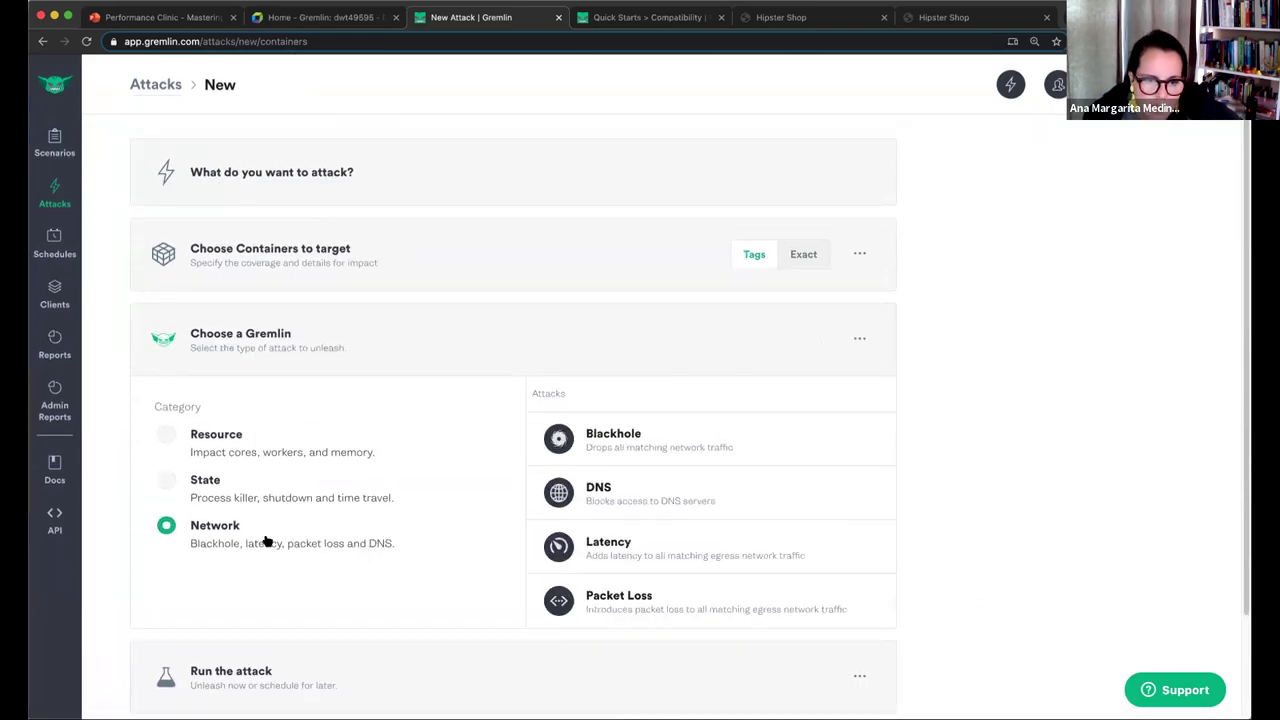
pyautogui.click(629, 441)
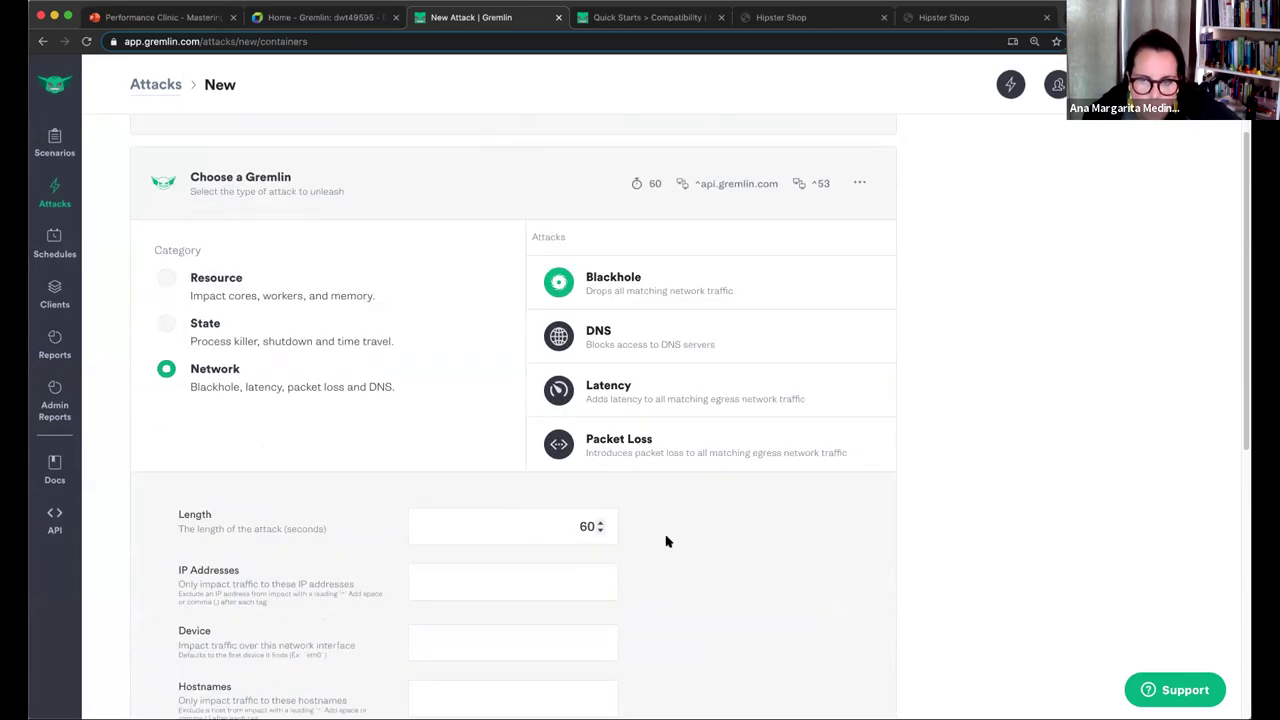
pyautogui.write('120')
pyautogui.click(800, 566)
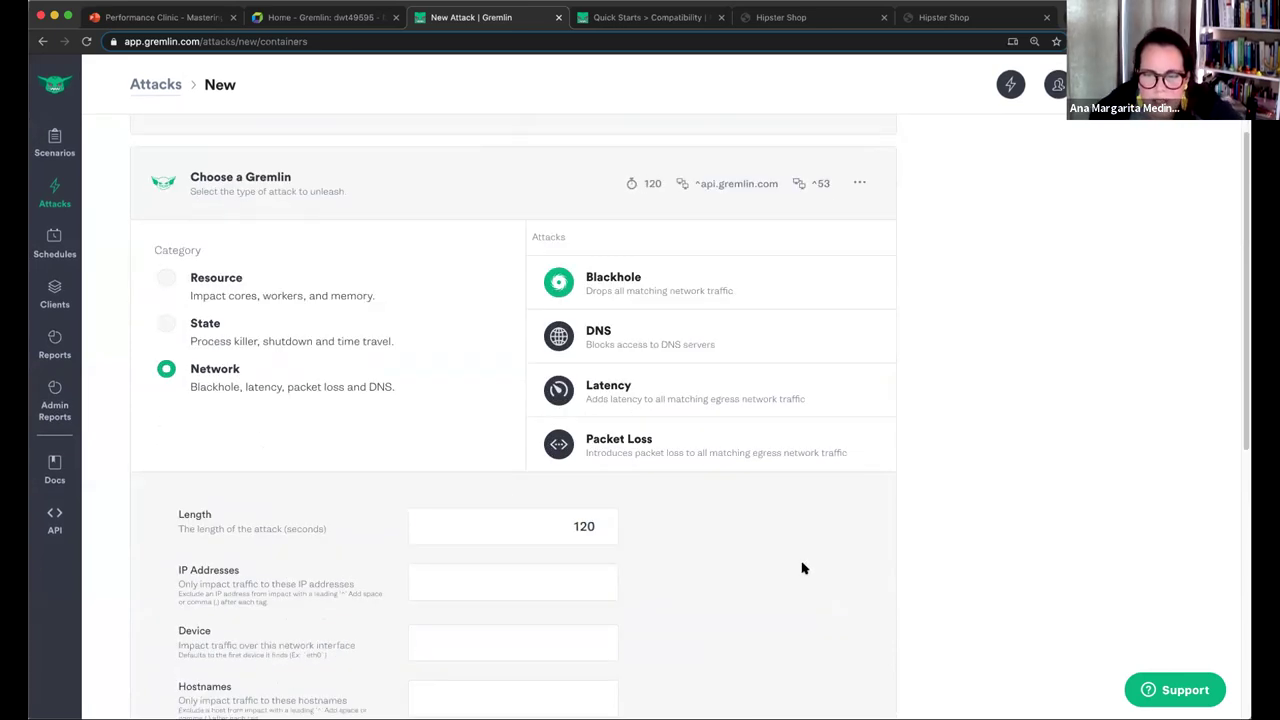
# Review the remaining Blackhole options, keeping the default hostname and egress port exclusions, and unleash the attack.
pyautogui.scroll(-2, 727, 567)
pyautogui.scroll(-7, 727, 567)
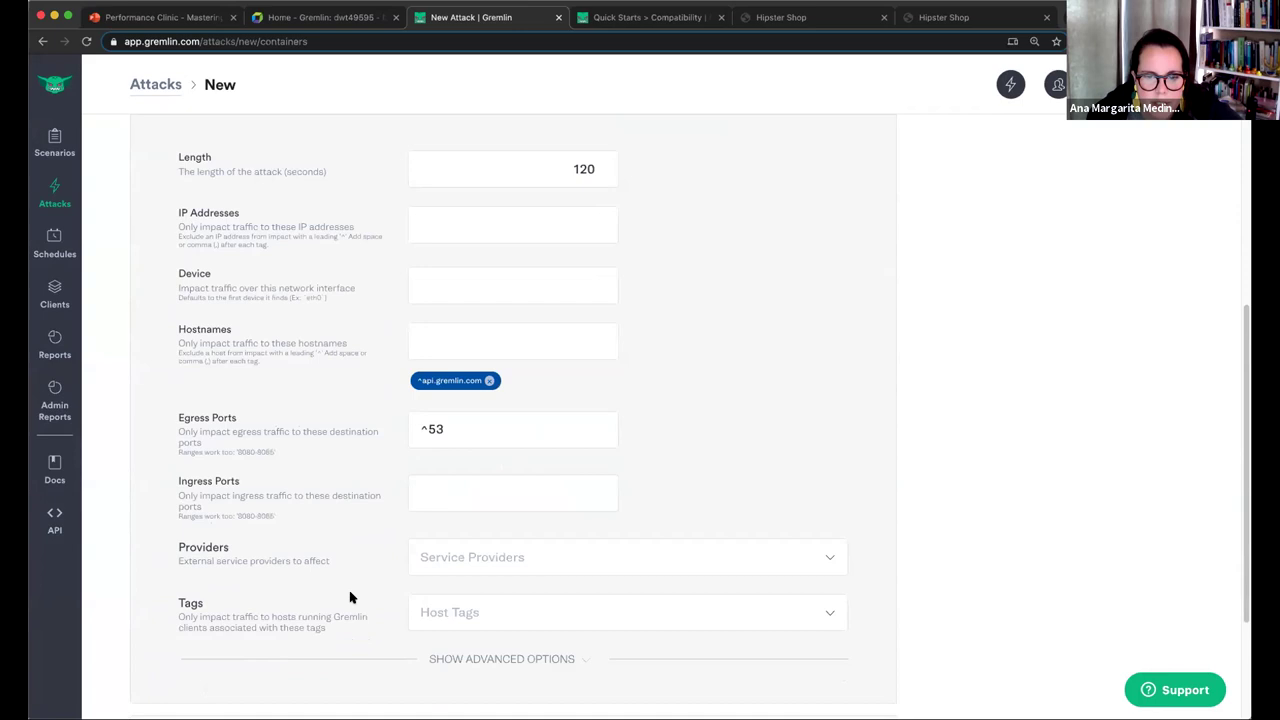
pyautogui.scroll(-1, 151, 612)
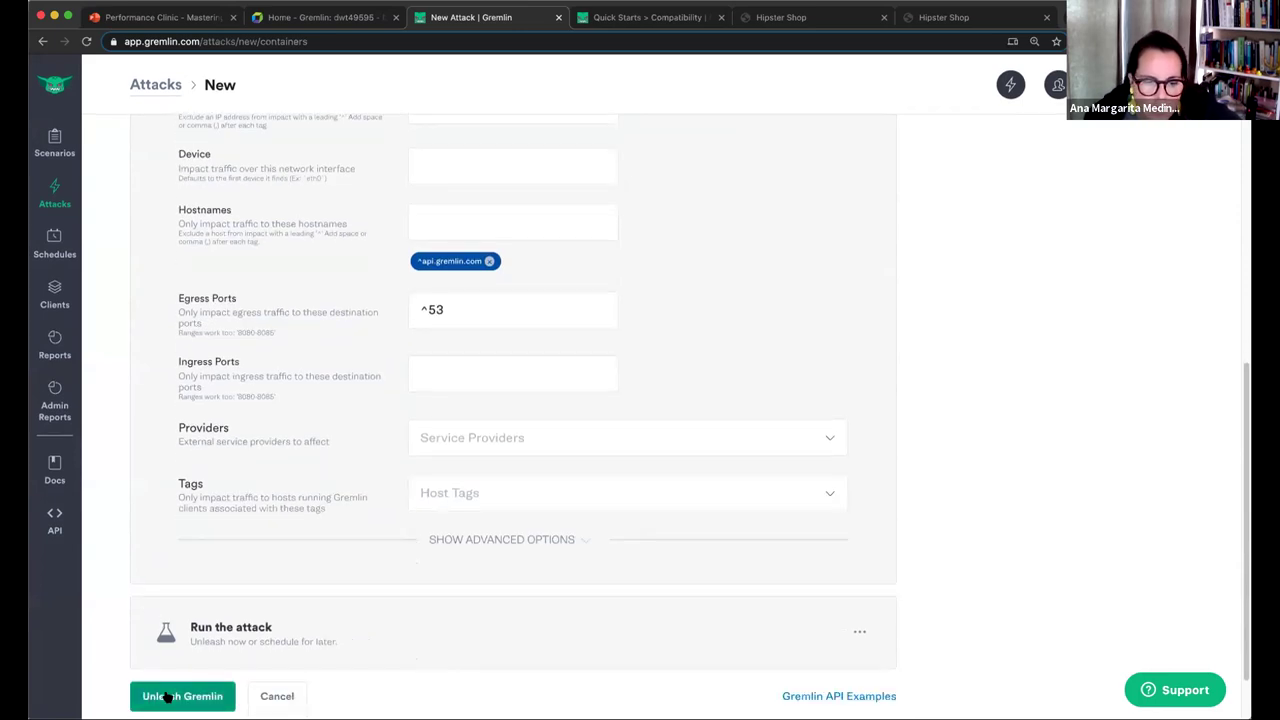
pyautogui.click(167, 697)
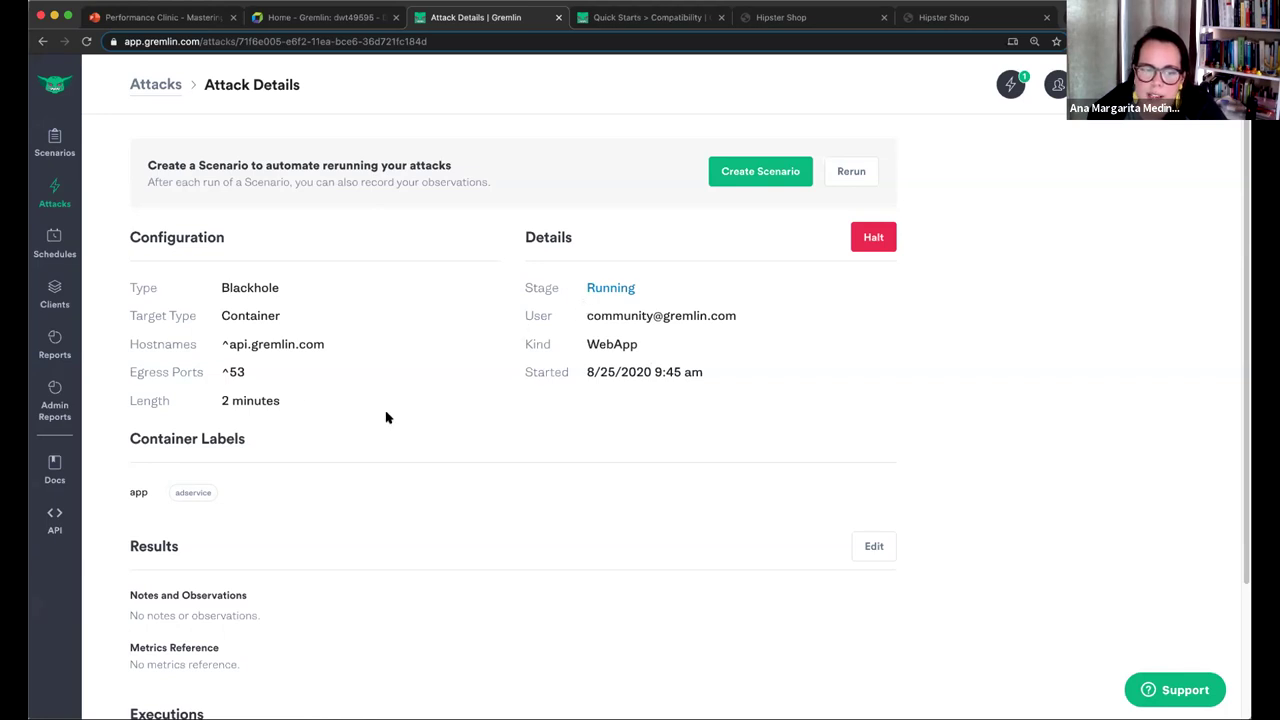
# Switch to the Hipster Shop and browse the Vintage Typewriter and City Bike product pages to check the storefront during the attack.
pyautogui.click(816, 24)
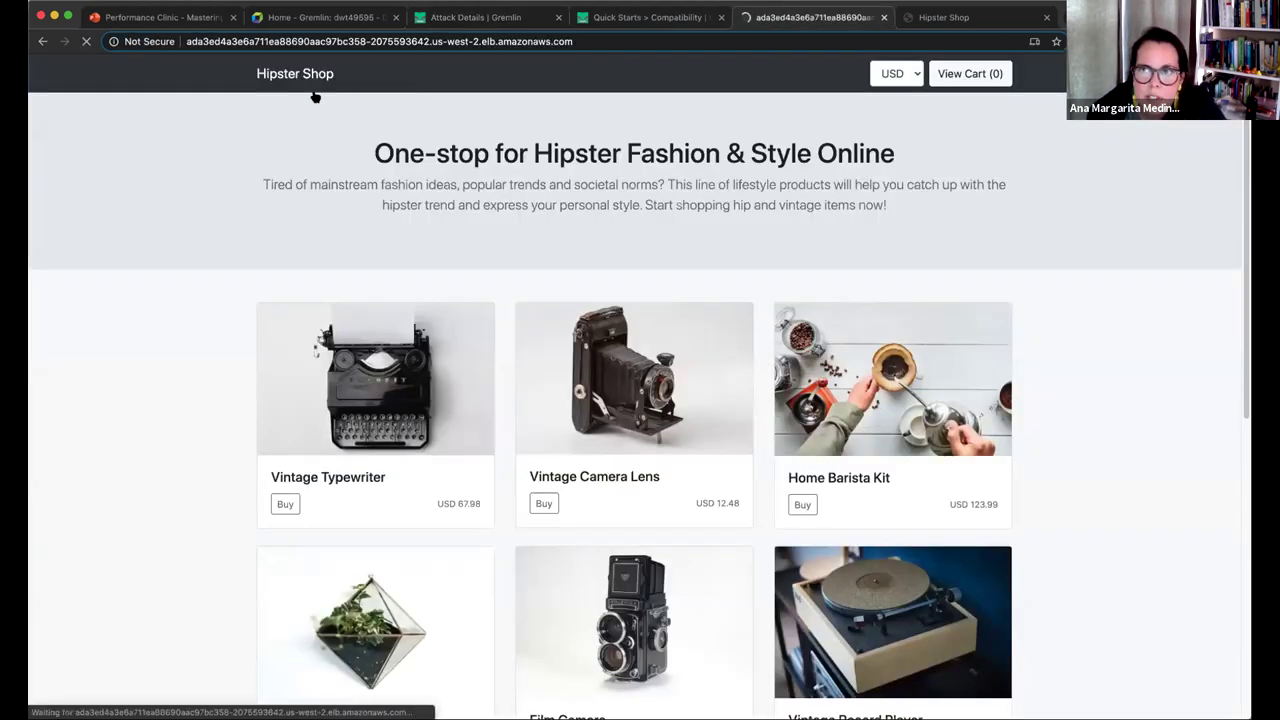
pyautogui.scroll(-1, 314, 100)
pyautogui.click(385, 290)
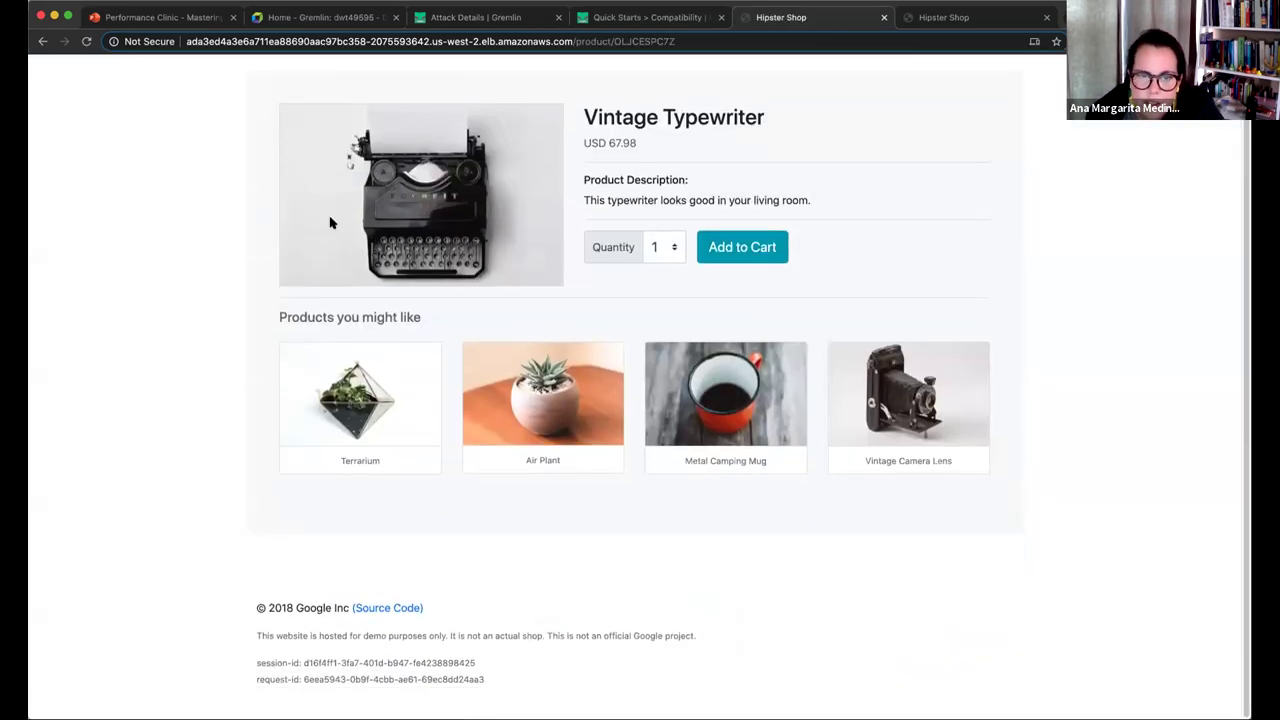
pyautogui.scroll(1, 333, 210)
pyautogui.click(308, 76)
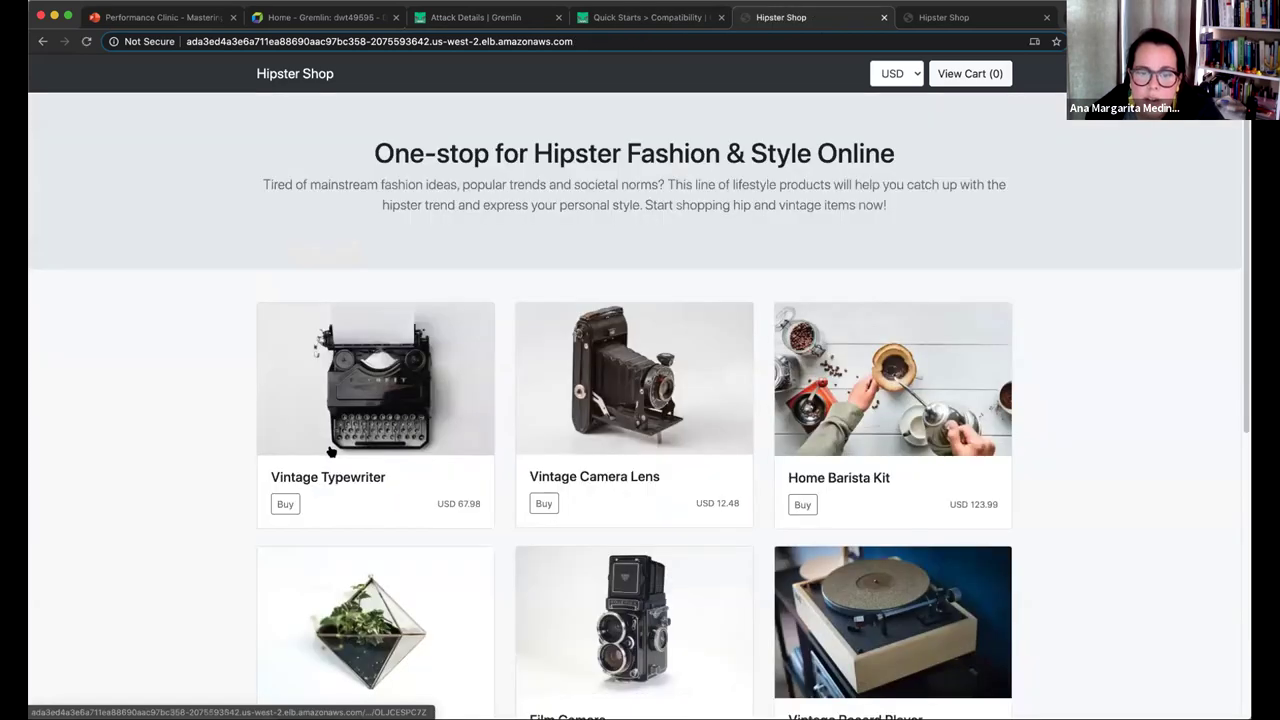
pyautogui.scroll(-10, 329, 449)
pyautogui.click(560, 362)
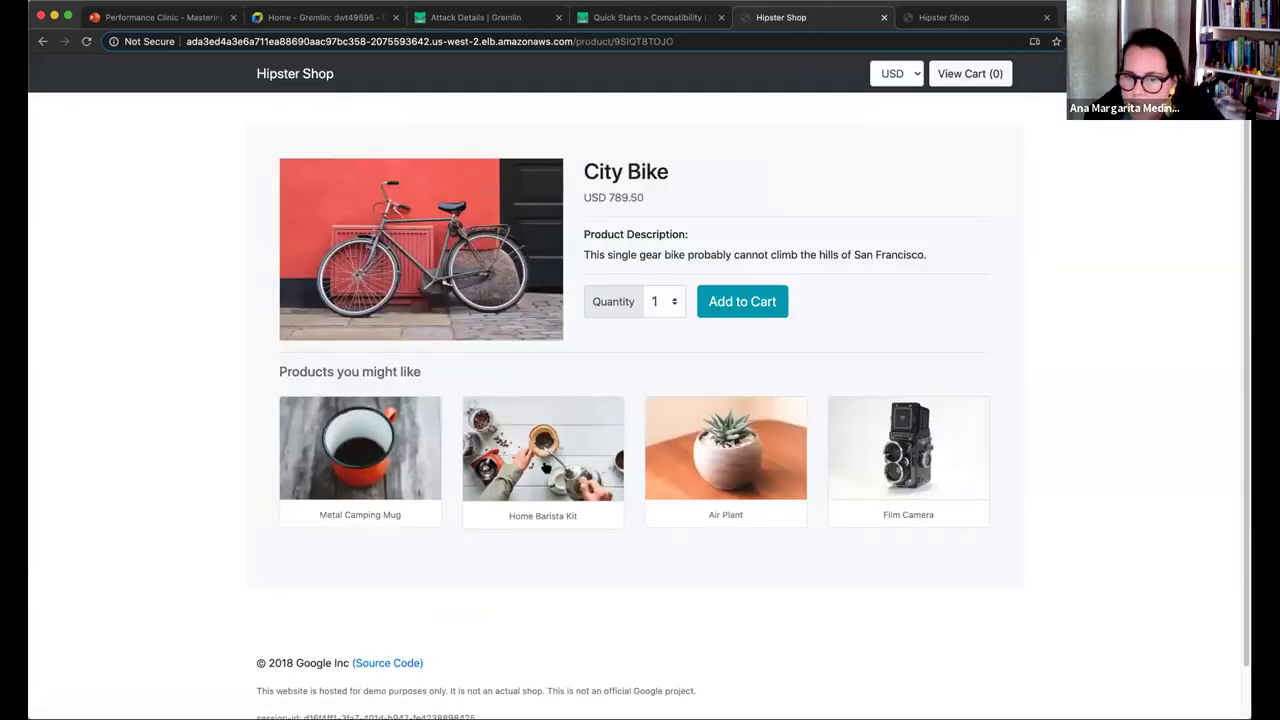
# Add the Home Barista Kit to the cart from its recommended-product link and place the order with the prefilled checkout details.
pyautogui.click(545, 467)
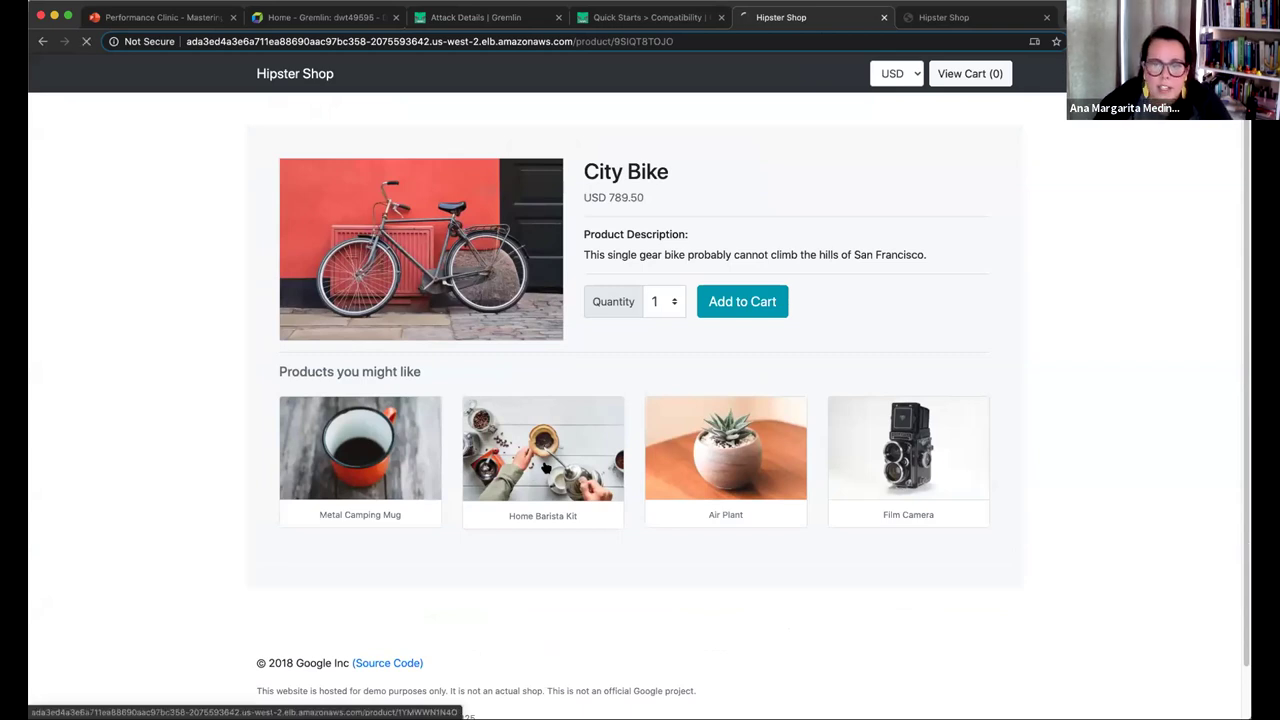
pyautogui.click(750, 303)
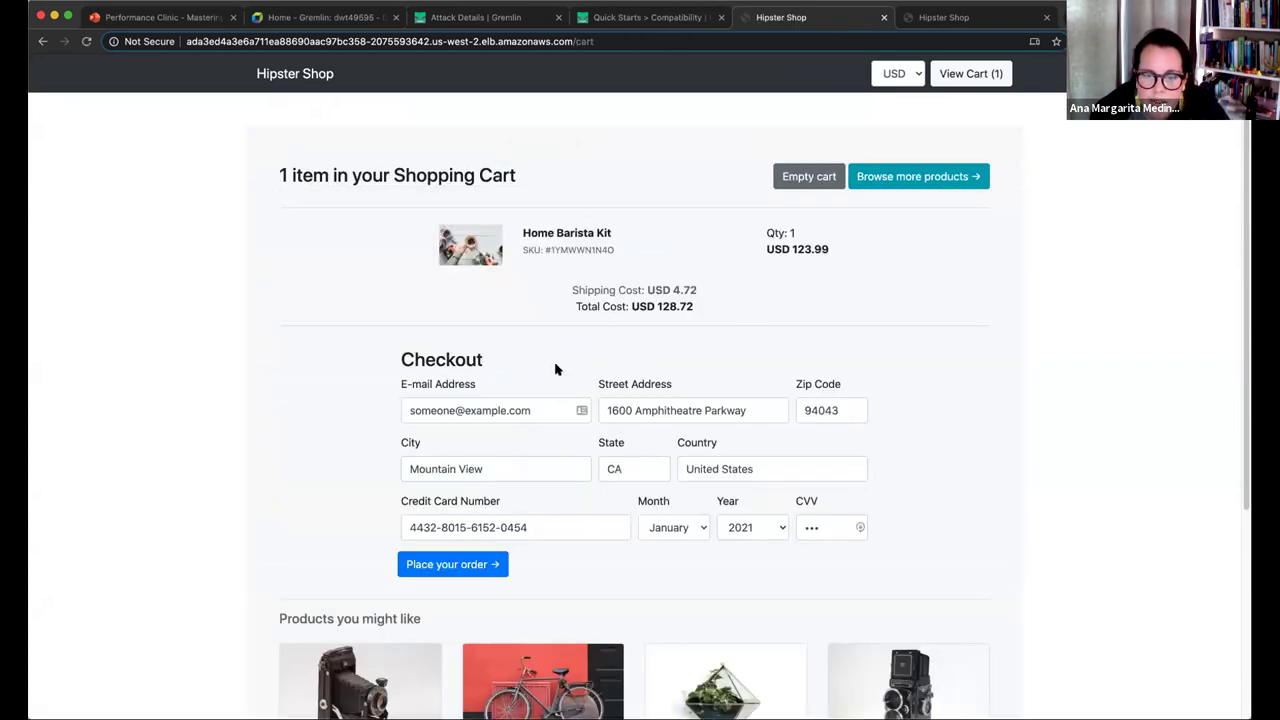
pyautogui.click(490, 567)
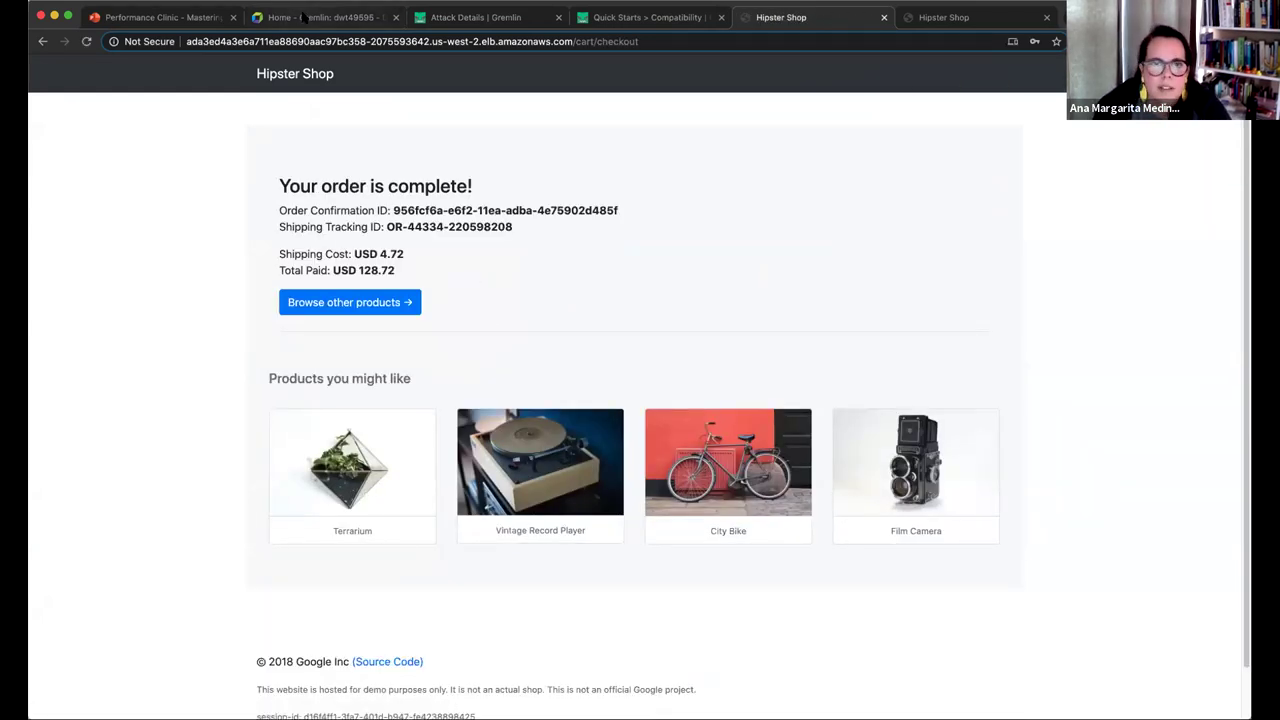
# Switch to Dynatrace, search the Smartscape topology for "ads", and open the hipstershop.AdService service details.
pyautogui.click(303, 17)
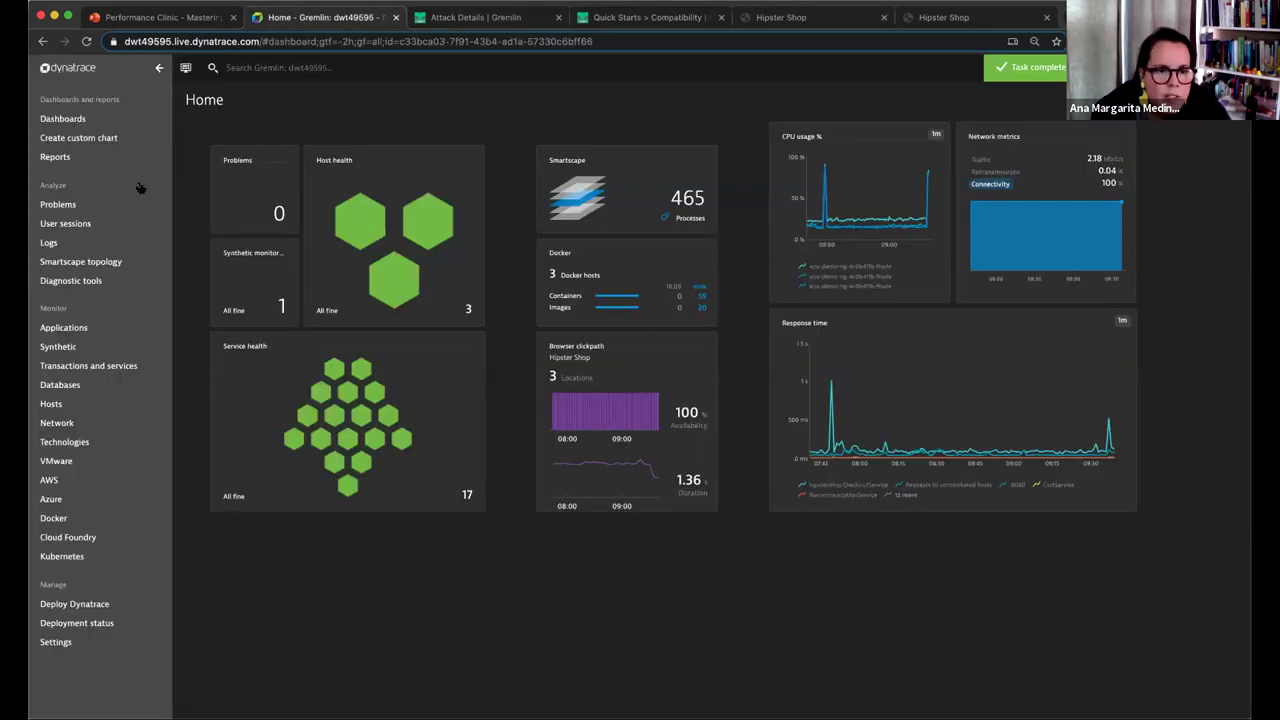
pyautogui.click(89, 266)
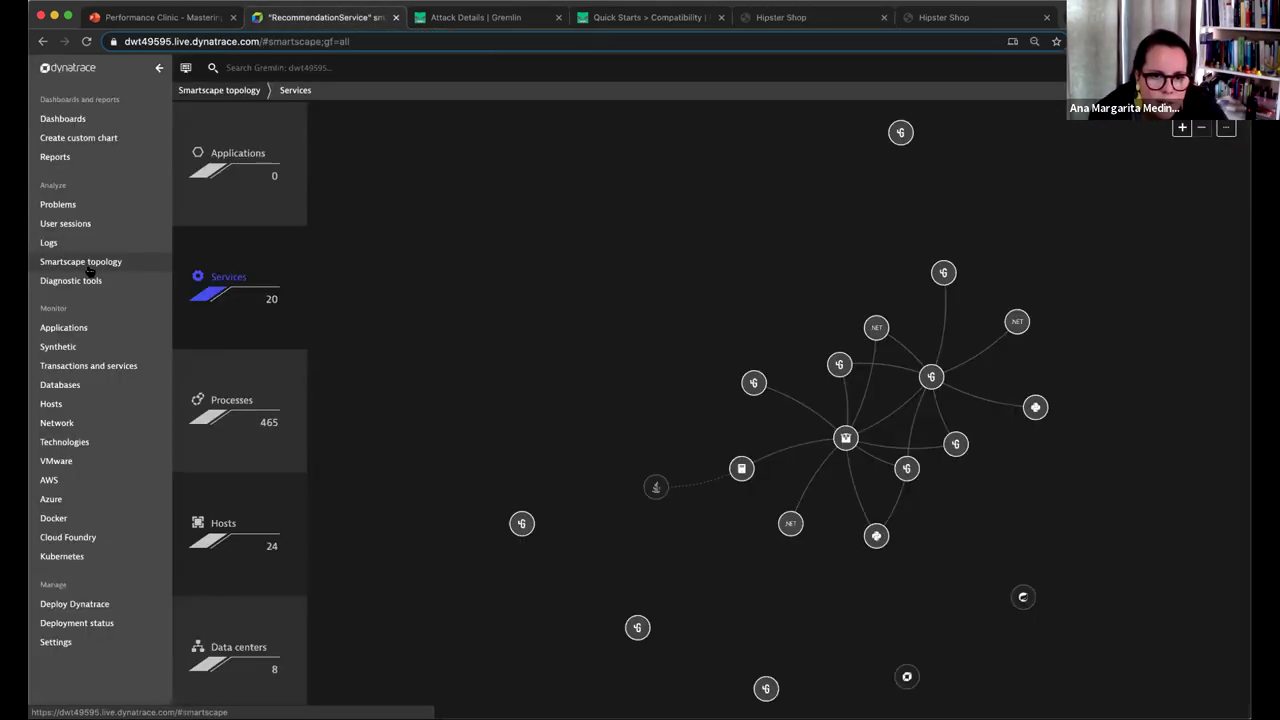
pyautogui.click(298, 65)
pyautogui.write('ad')
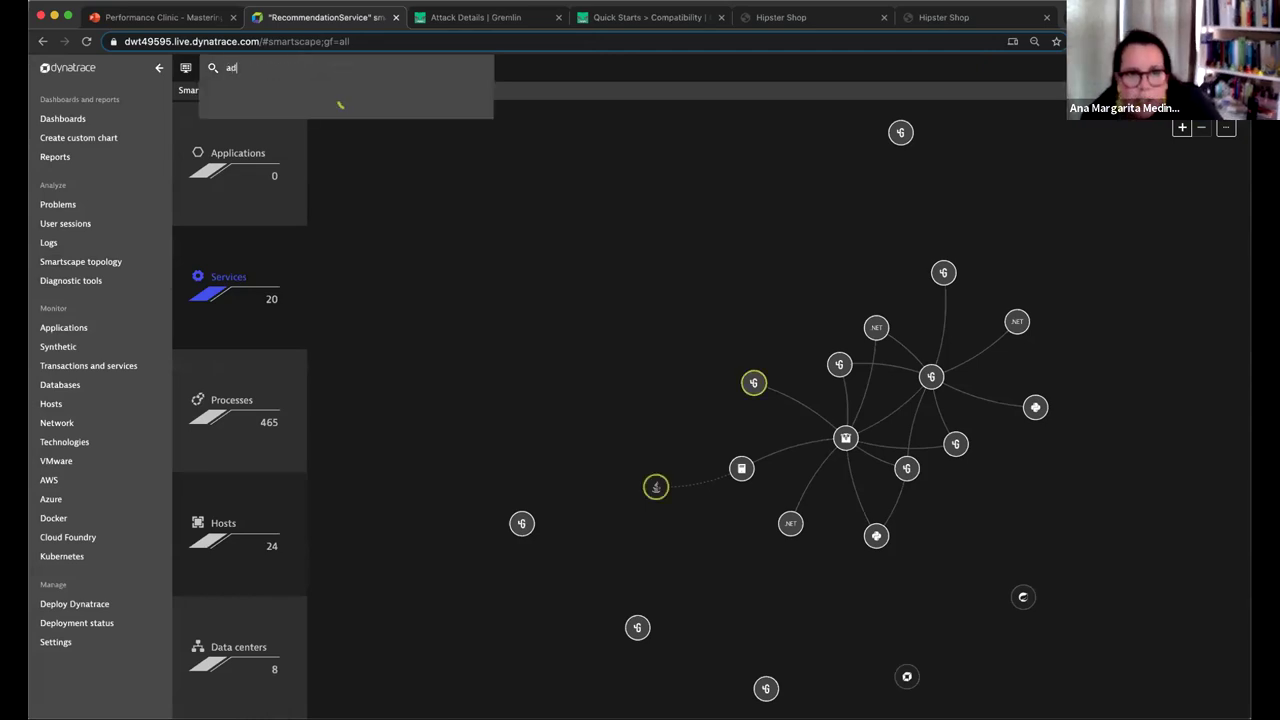
pyautogui.write('s')
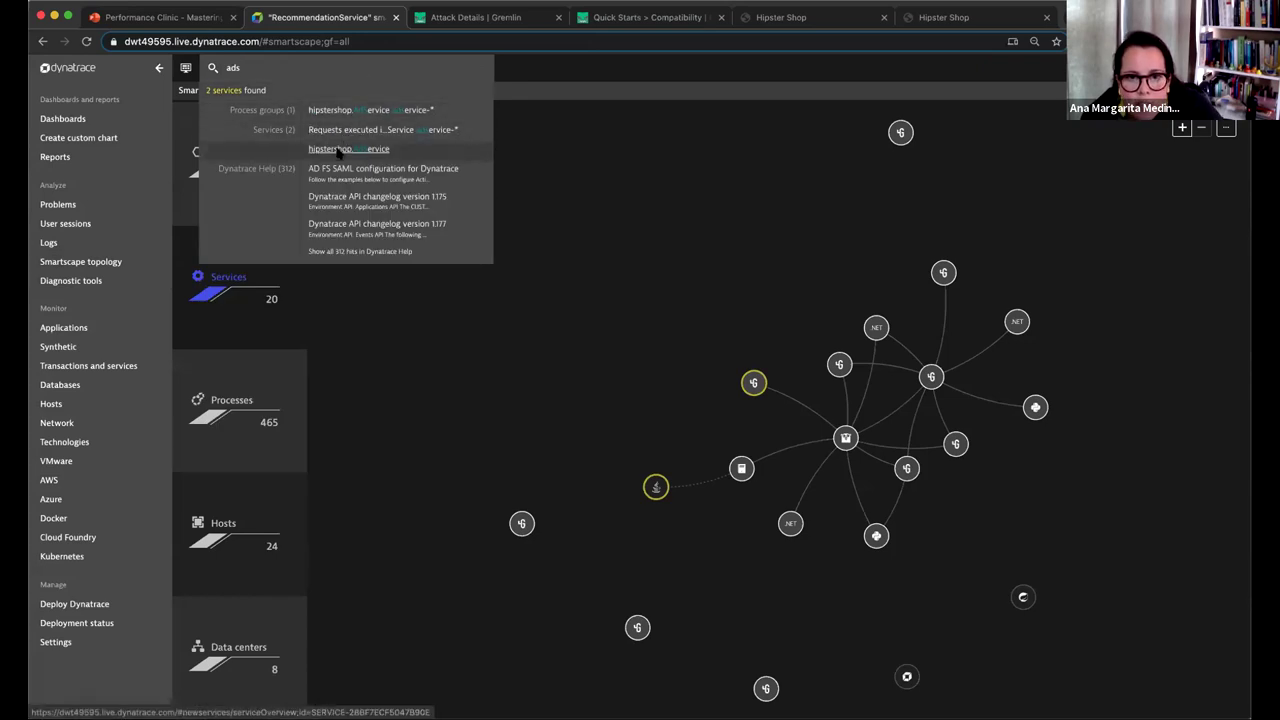
pyautogui.click(338, 150)
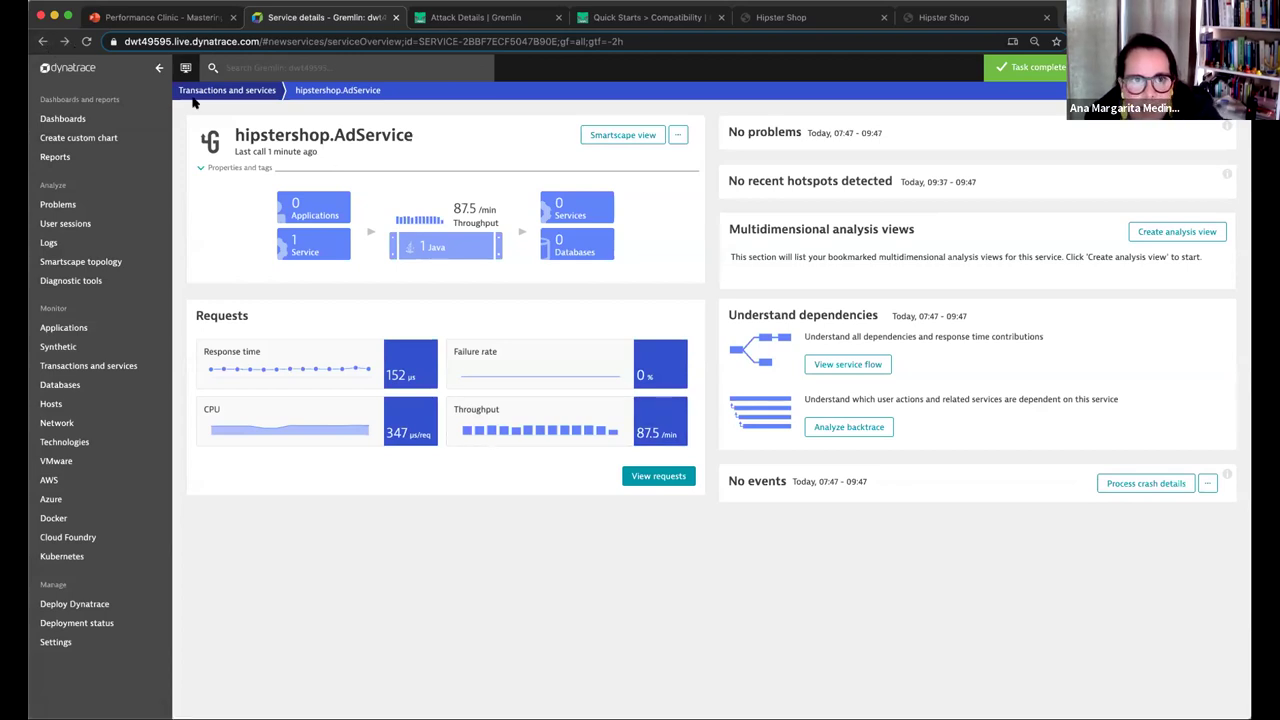
# Search the Smartscape topology for "adservice", inspect both highlighted service nodes, and open the details of the gRPC hipstershop.AdService node.
pyautogui.click(116, 261)
pyautogui.click(272, 67)
pyautogui.write('adser')
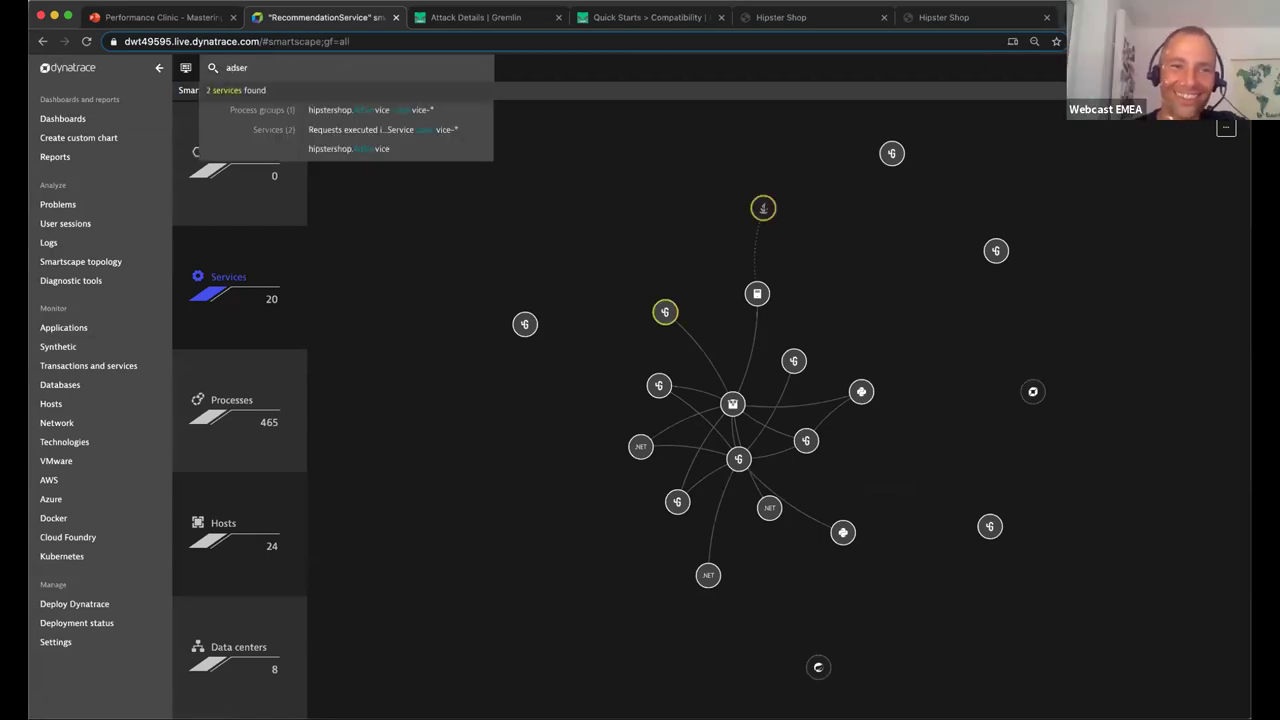
pyautogui.write('vice')
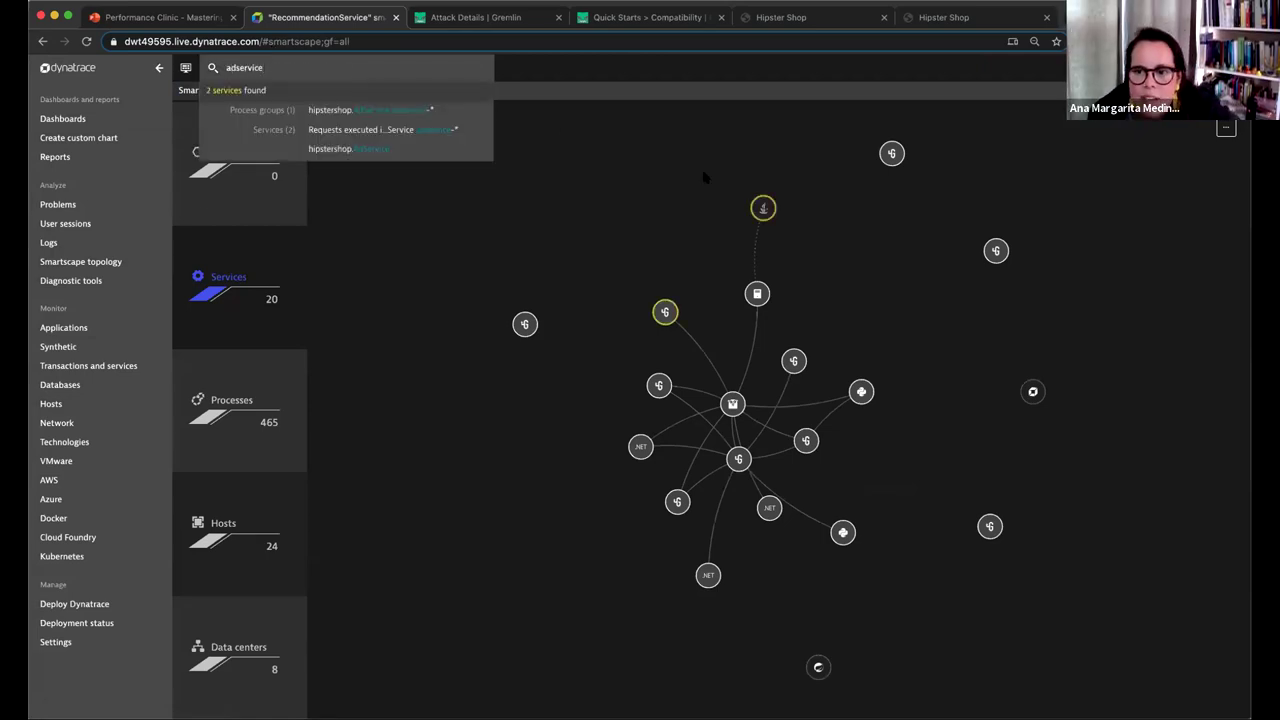
pyautogui.moveTo(762, 208)
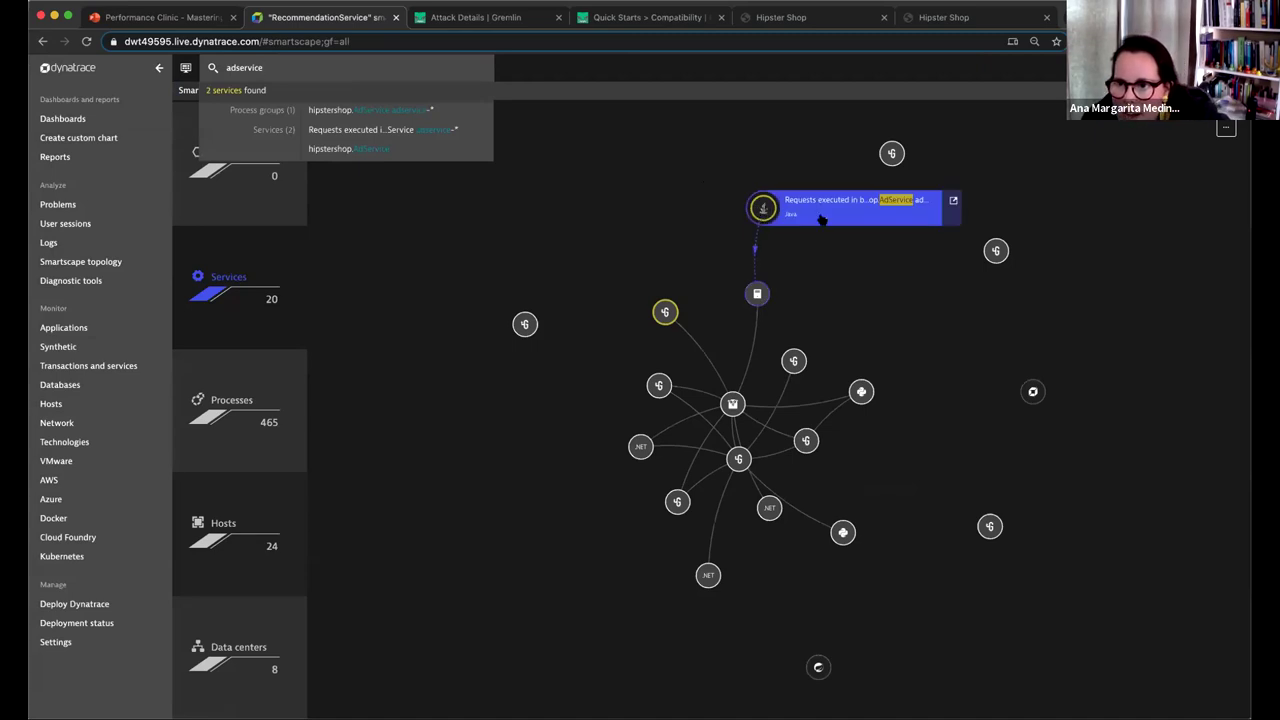
pyautogui.moveTo(665, 312)
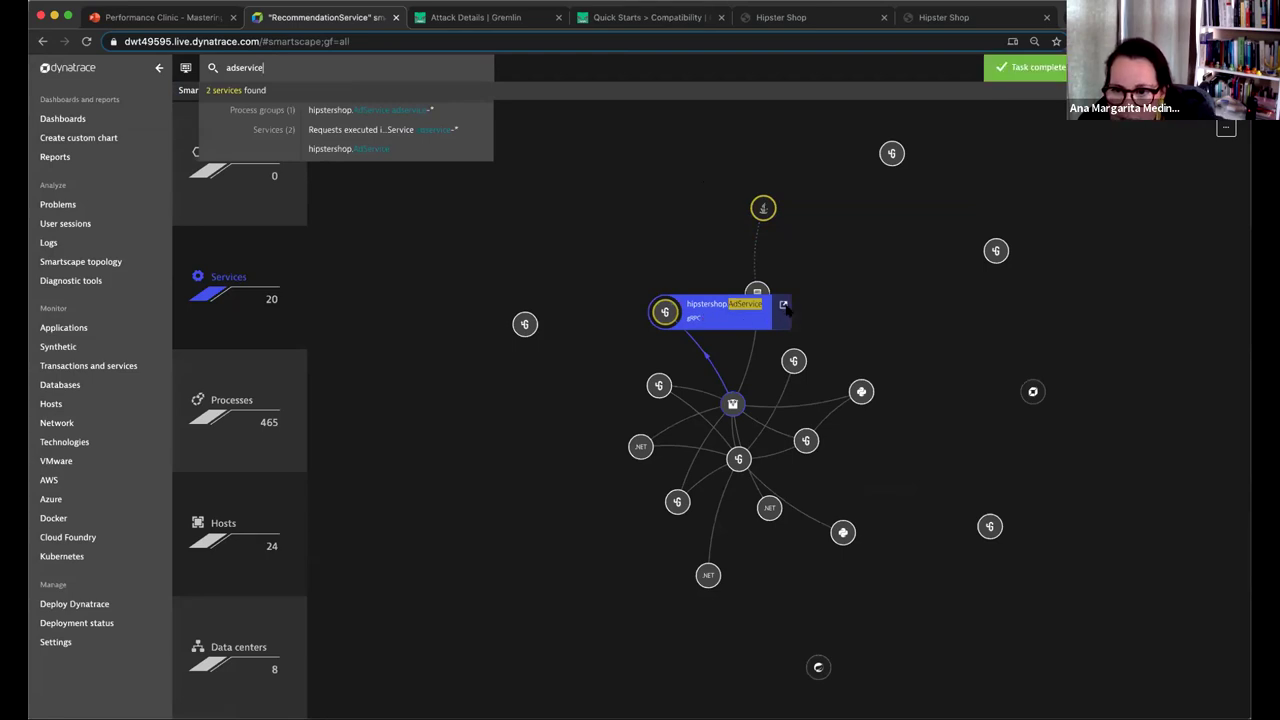
pyautogui.click(785, 307)
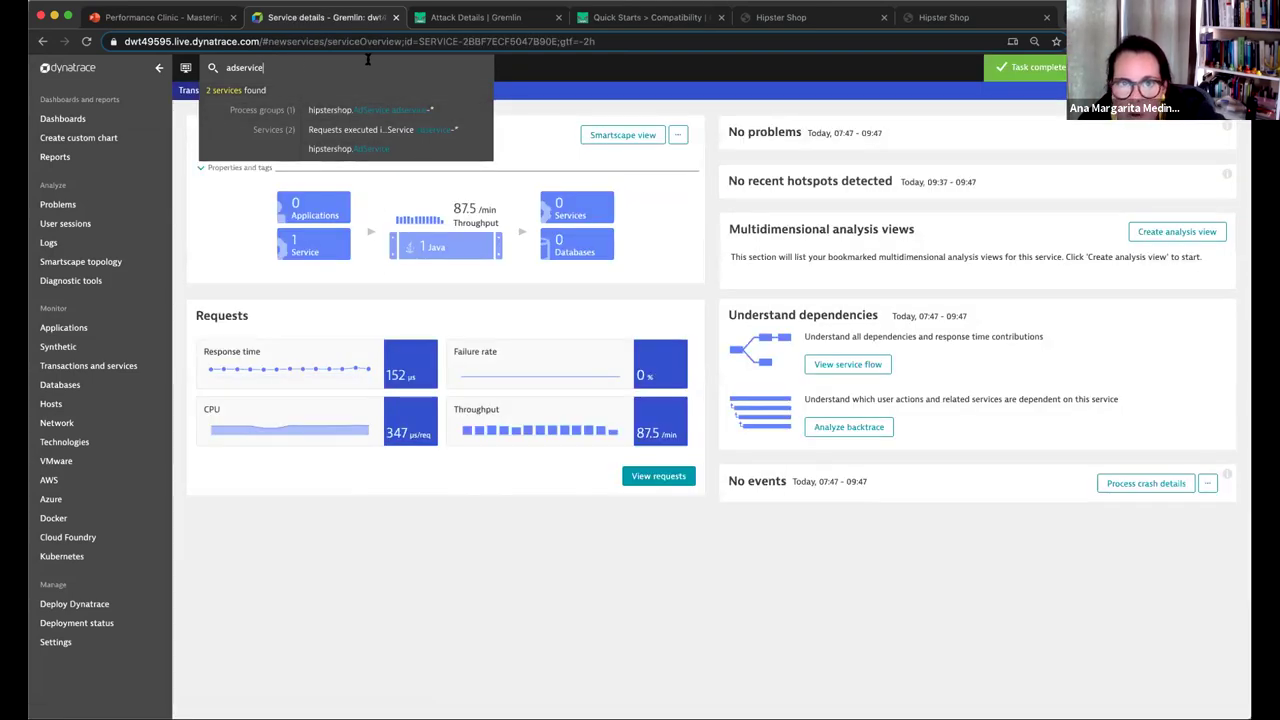
pyautogui.click(234, 207)
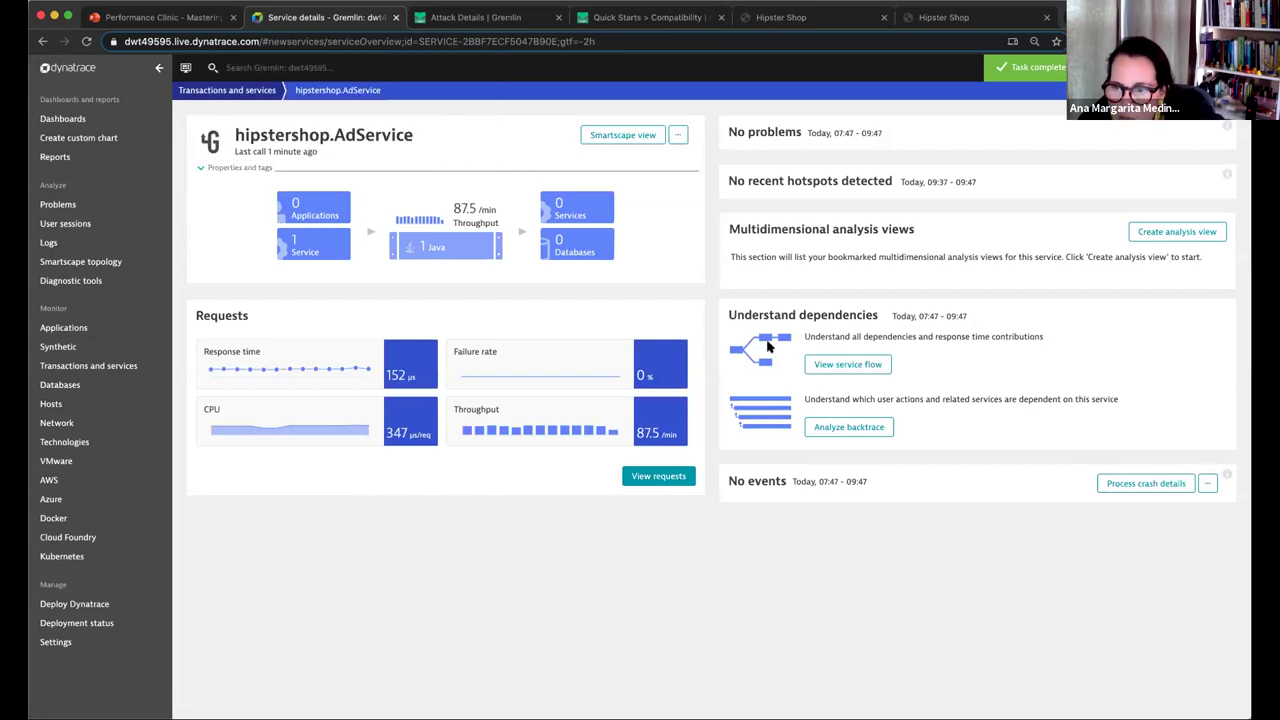
# Check the service flow of hipstershop.AdService, and examine its service-level backtrace for incoming requests, outgoing calls and failures.
pyautogui.click(855, 364)
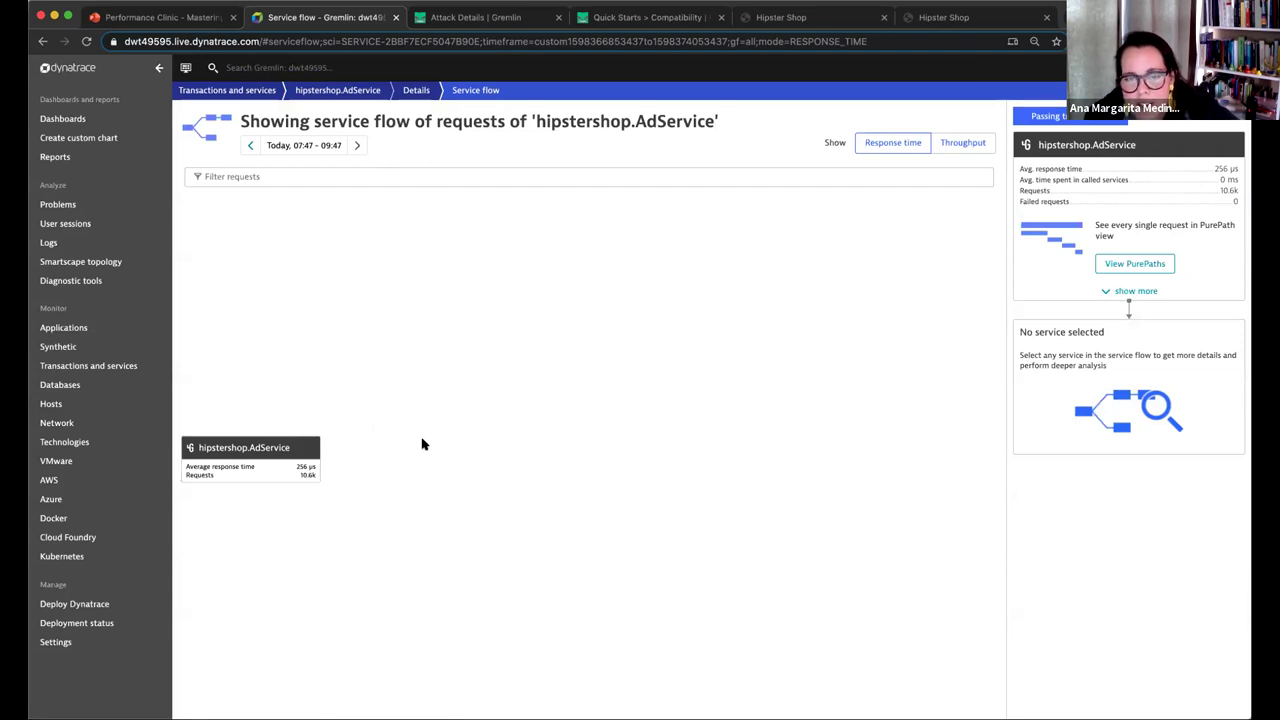
pyautogui.press('super+bracketleft')
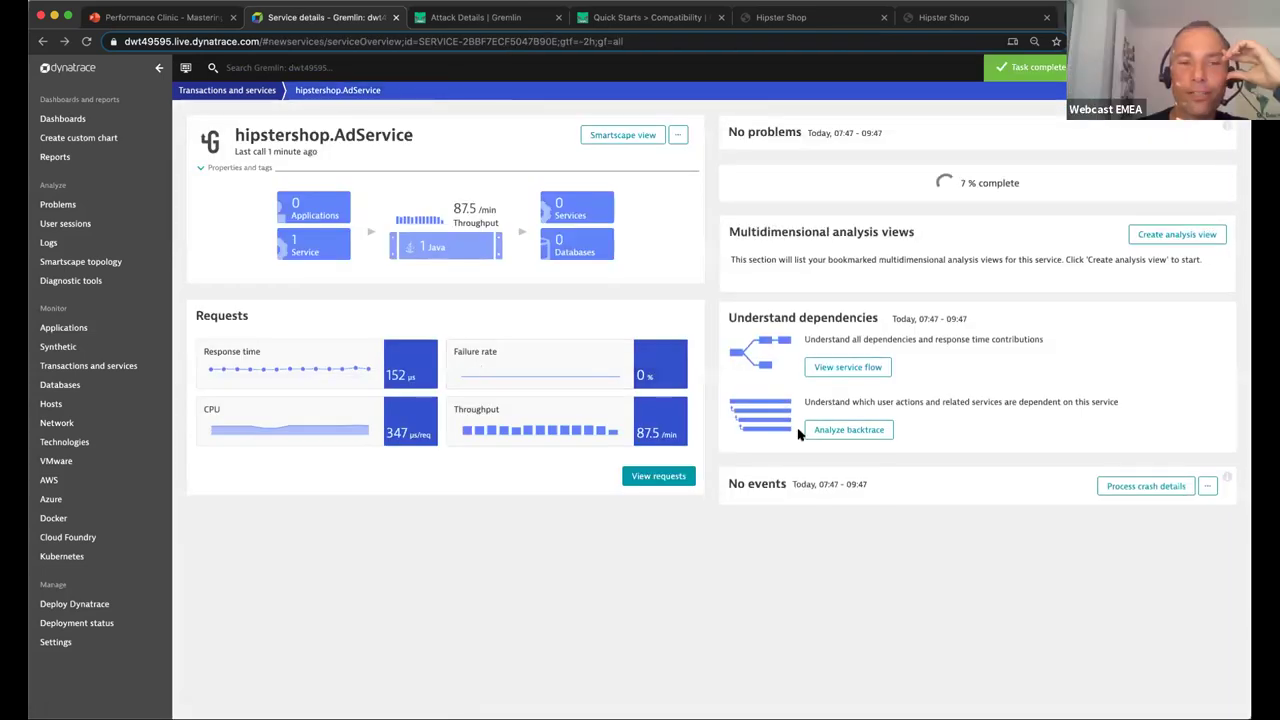
pyautogui.click(820, 432)
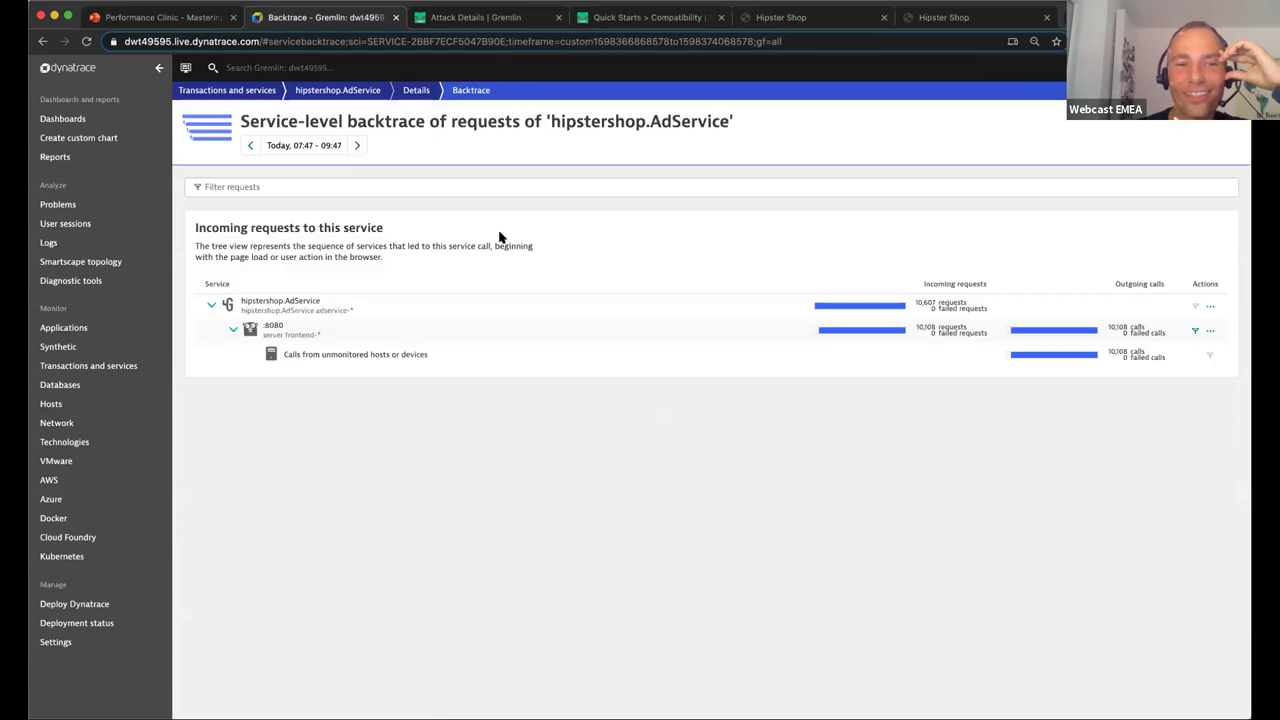
pyautogui.moveTo(263, 315)
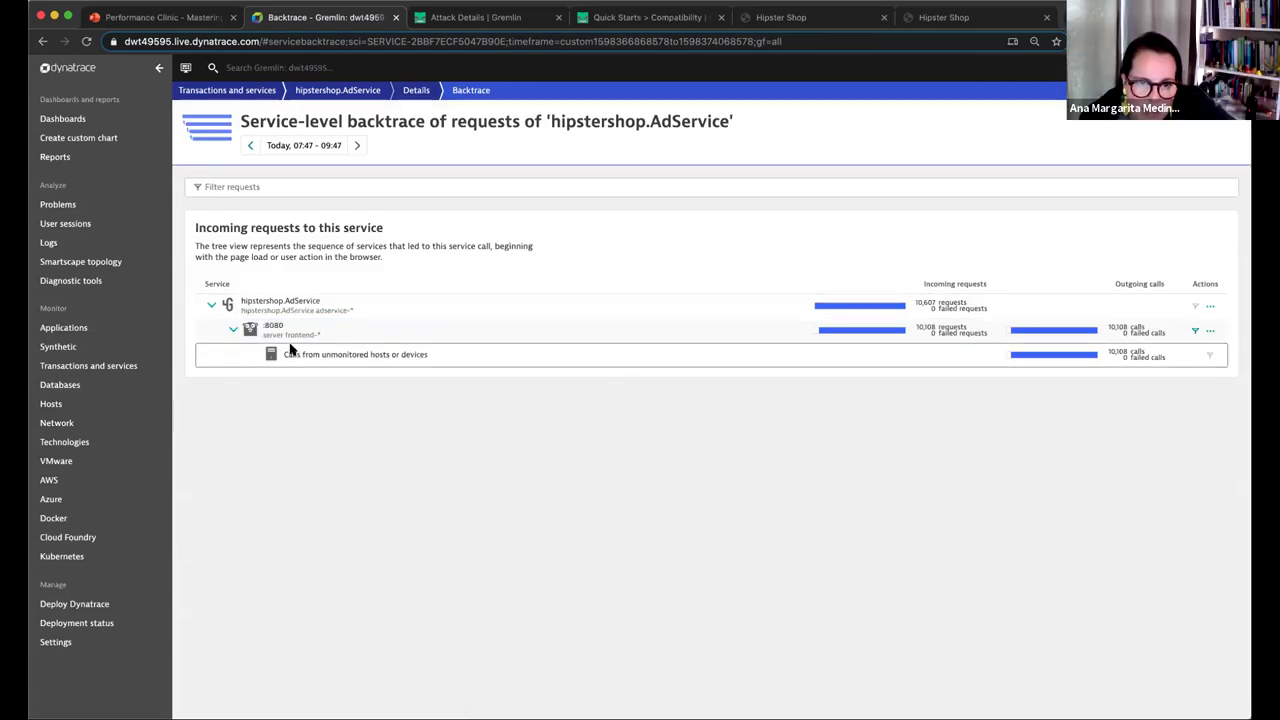
pyautogui.moveTo(222, 349)
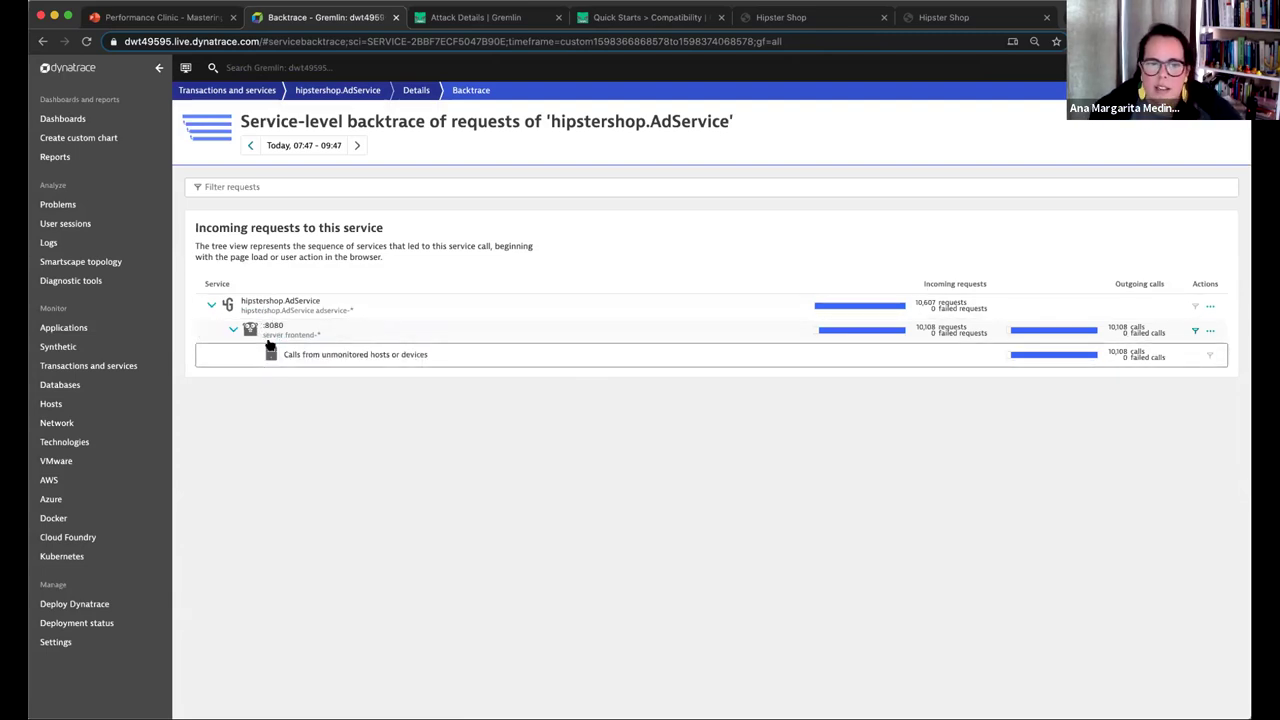
pyautogui.moveTo(268, 345)
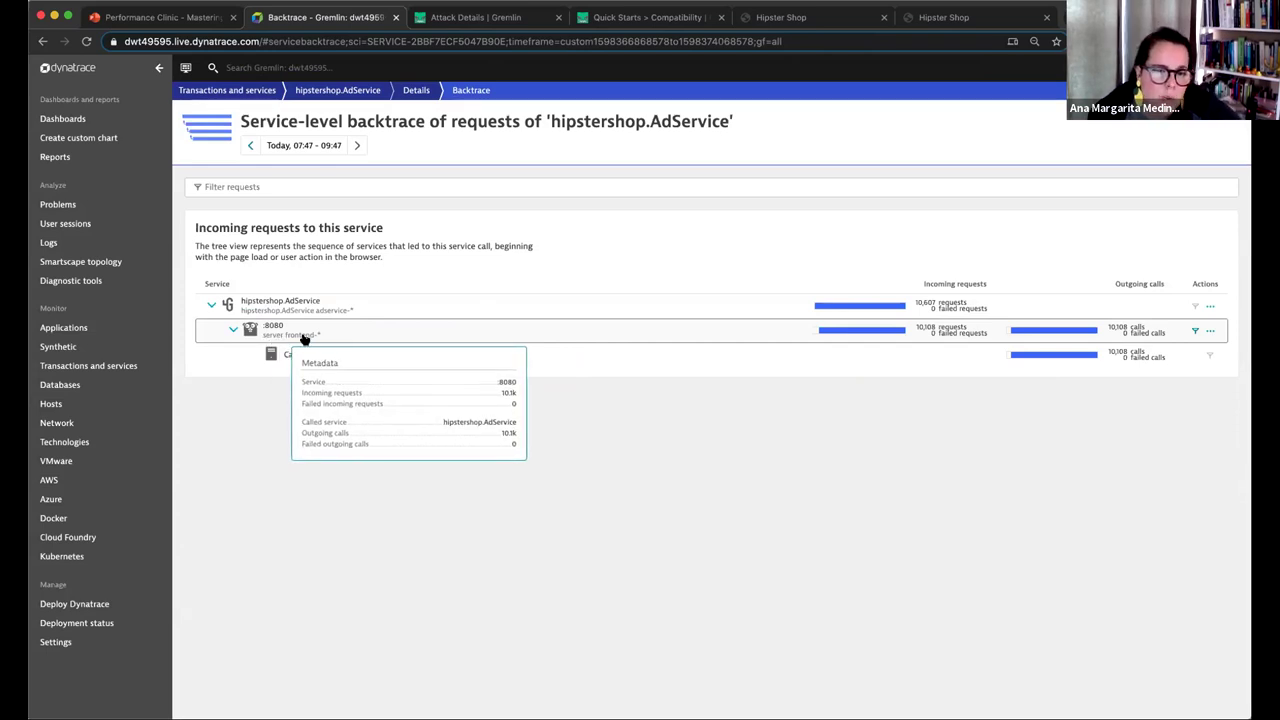
pyautogui.moveTo(300, 365)
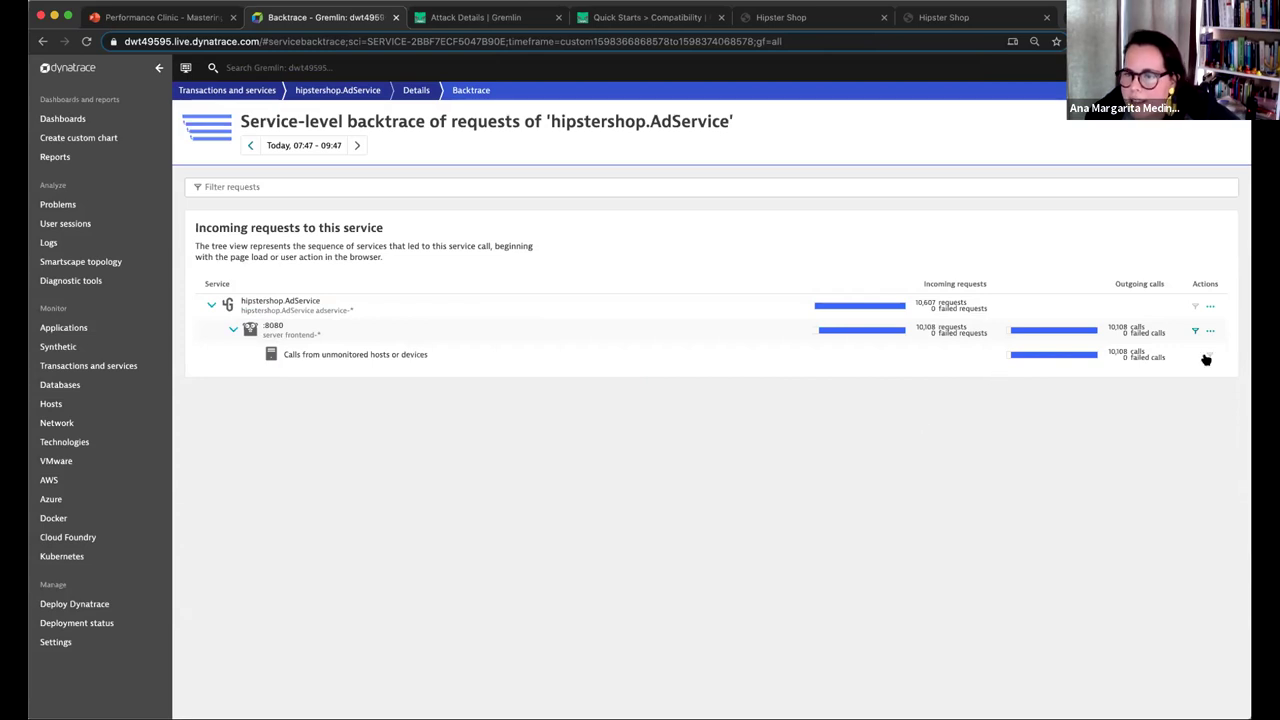
pyautogui.moveTo(1095, 331)
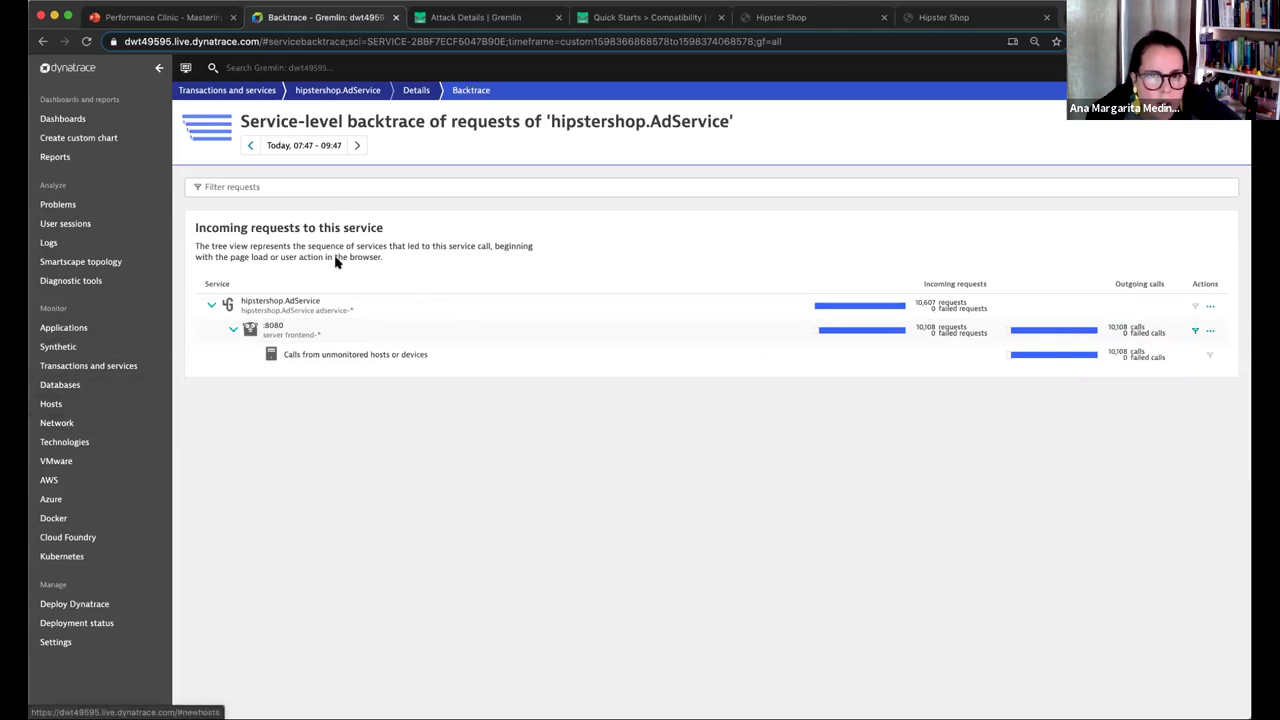
# Return to the hipstershop.AdService overview and open its response time chart to examine the attack's impact.
pyautogui.click(358, 96)
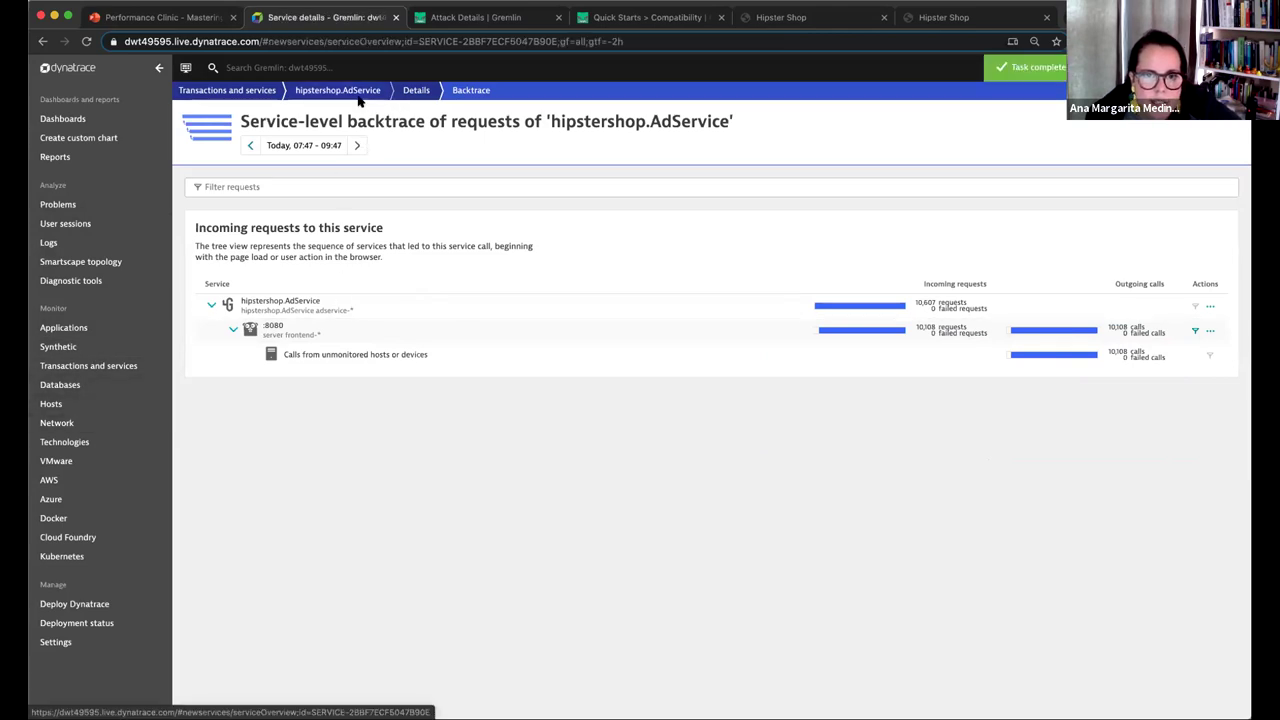
pyautogui.click(287, 366)
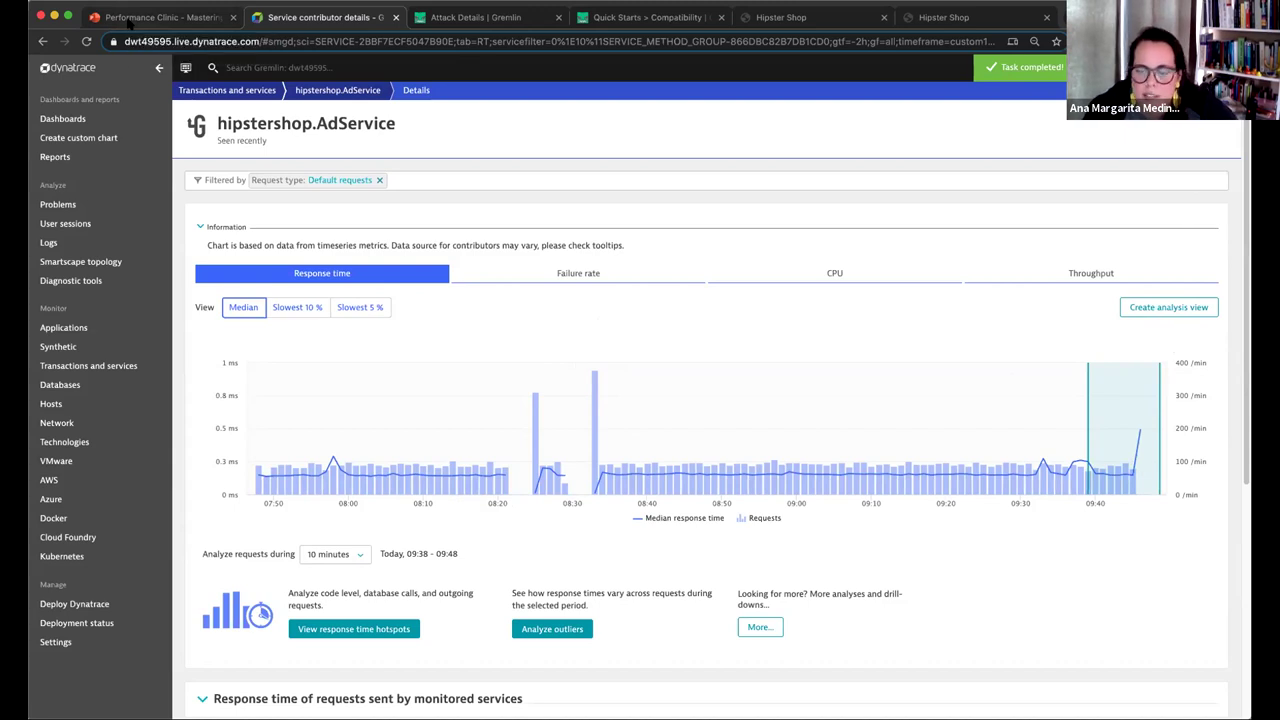
# Switch to the PowerPoint presentation, review the adservice Blackhole experiment's results, and continue through the Dynatrace monitoring tips to the SLO slide.
pyautogui.click(128, 18)
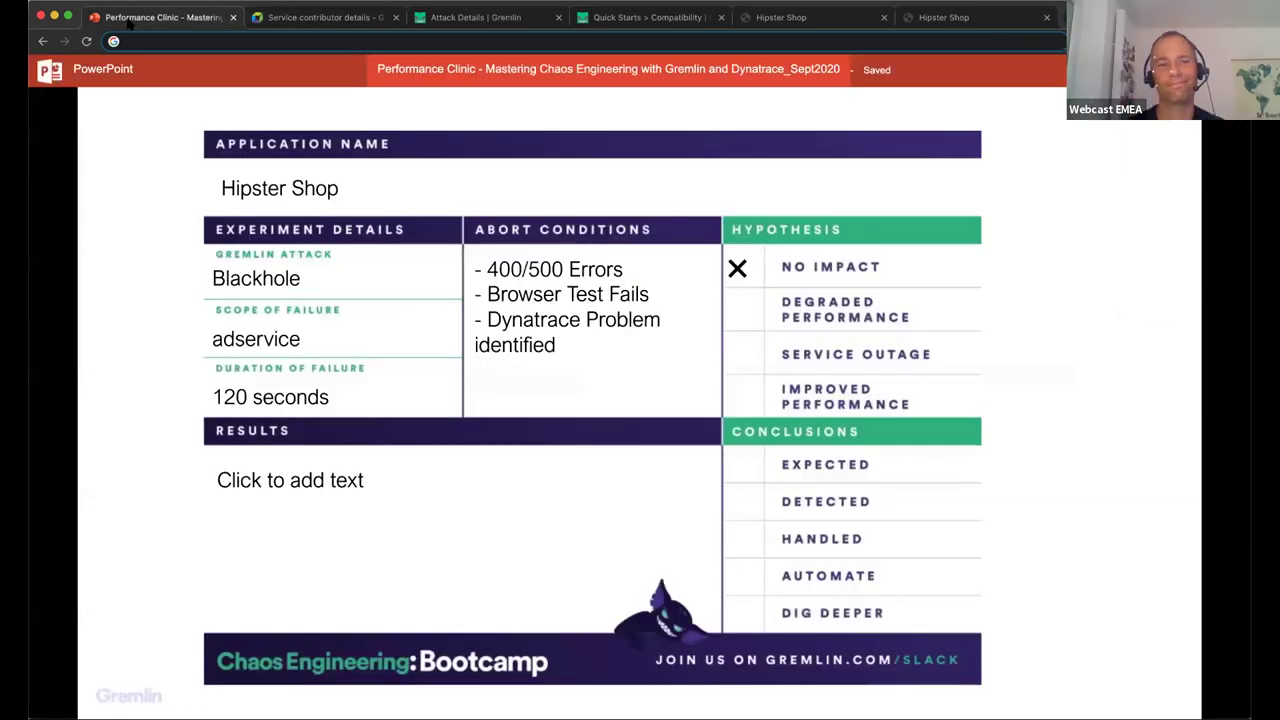
pyautogui.press('Right')
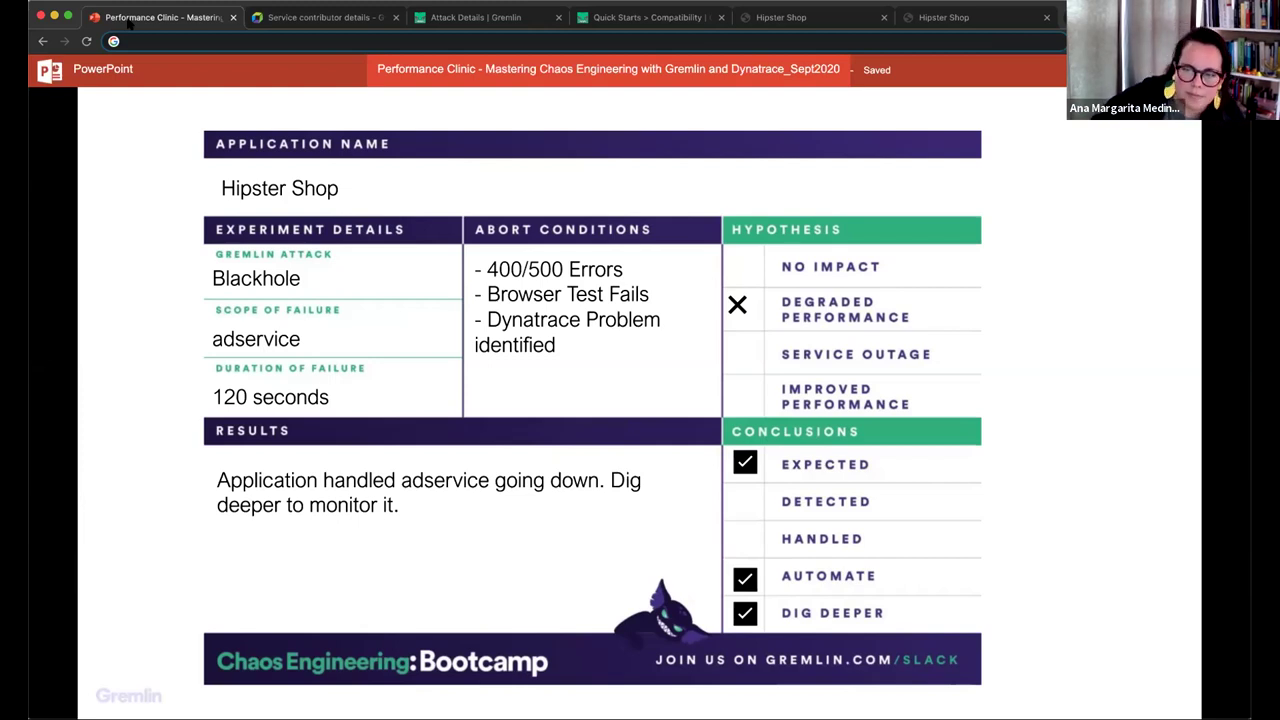
pyautogui.press('Right')
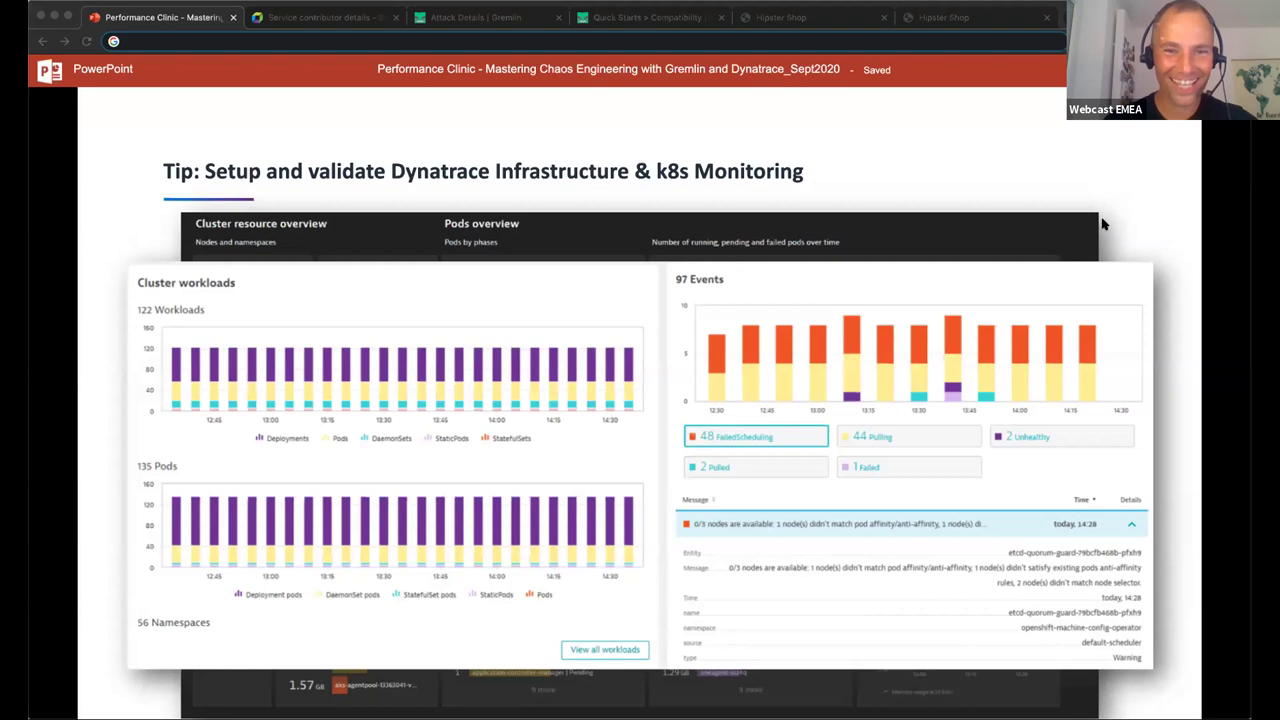
pyautogui.press('Right')
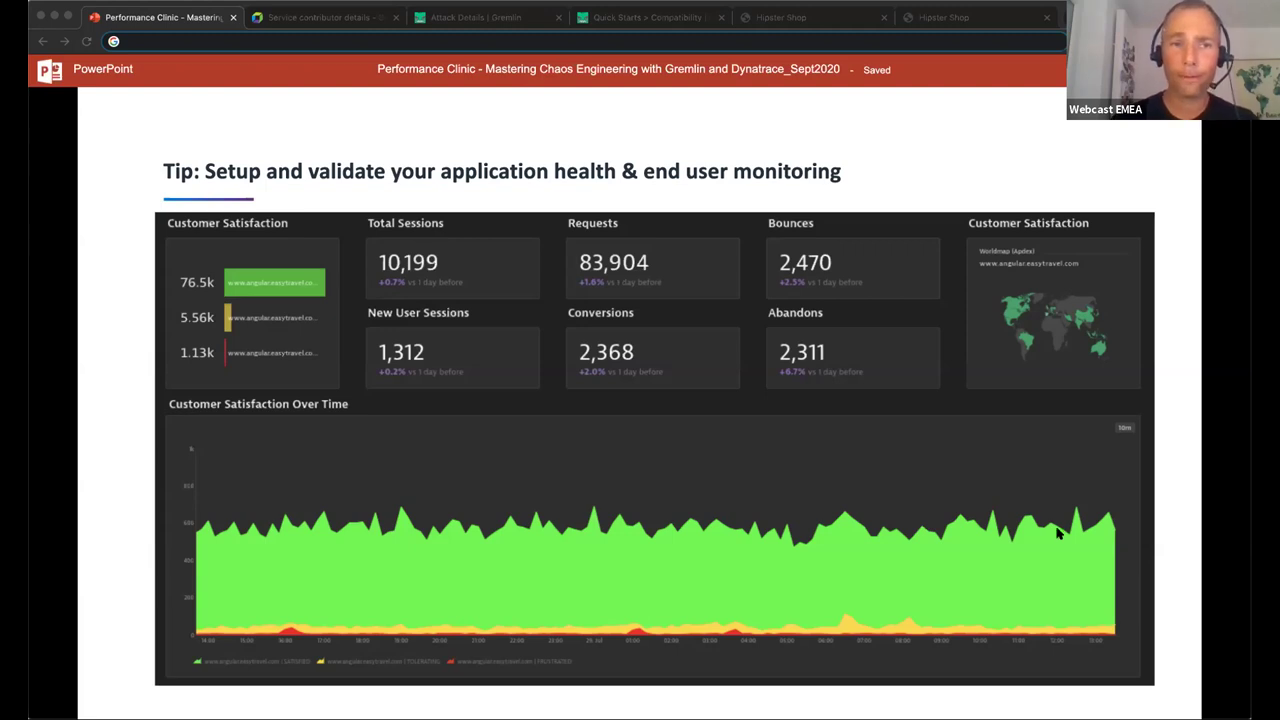
pyautogui.click(1008, 438)
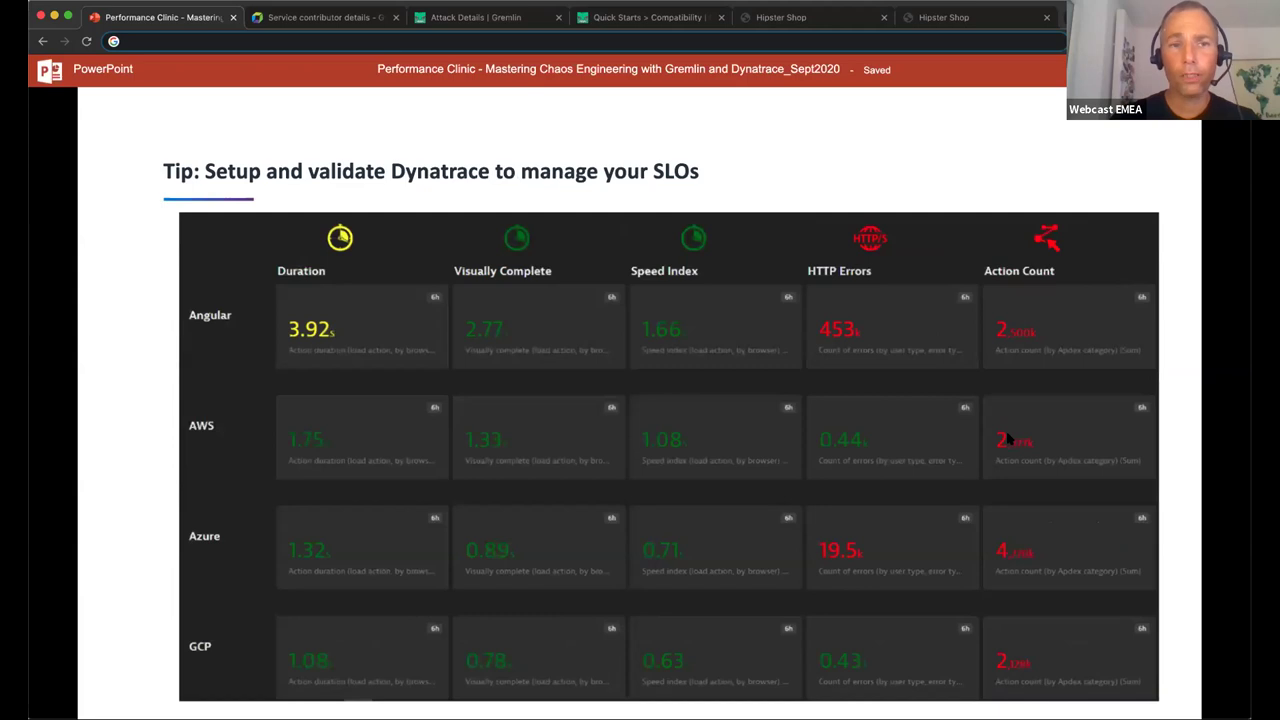
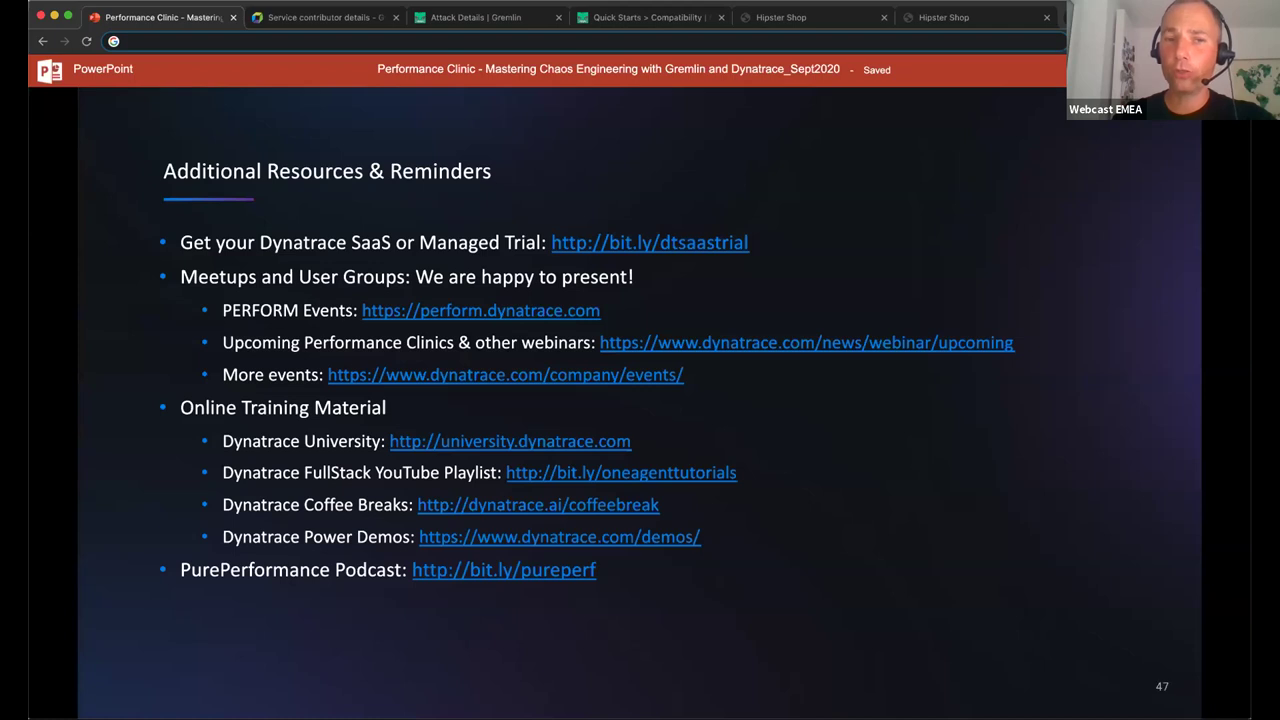
# Go back to the Keptn Auto-Remediation slide, pass the Additional Resources slide, and return to the presentation's title slide.
pyautogui.press('Left')
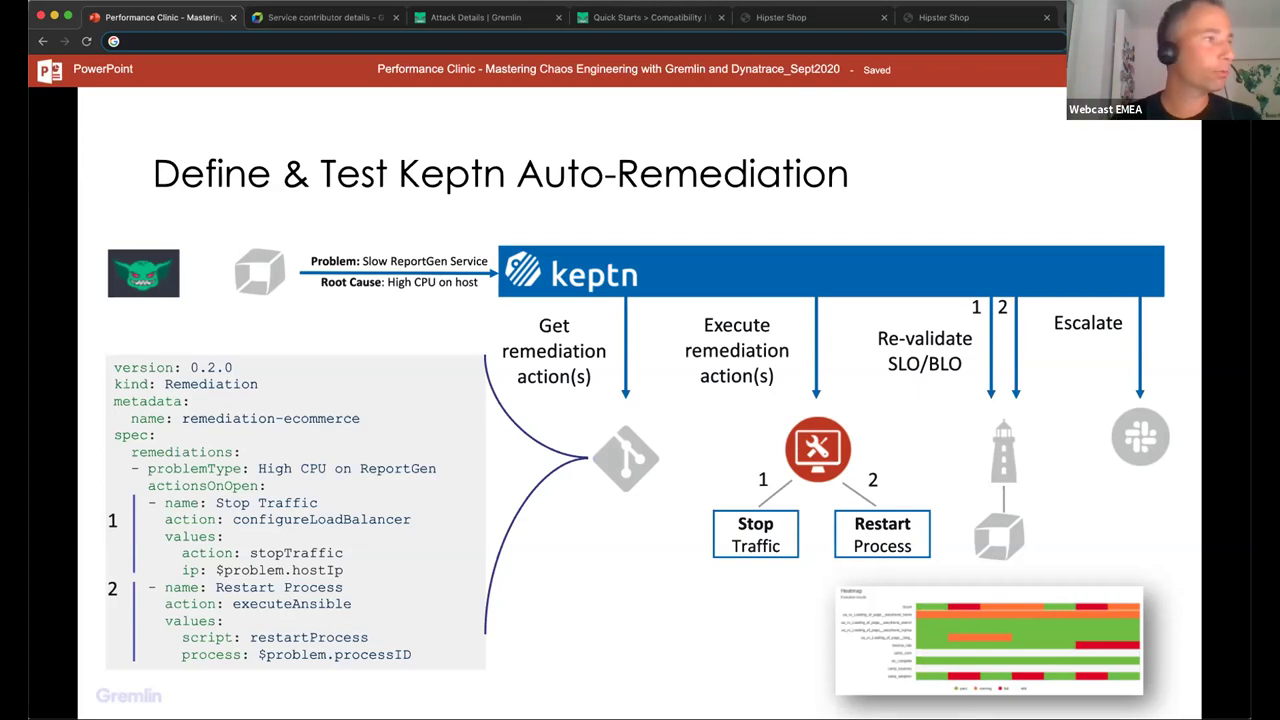
pyautogui.press('Right')
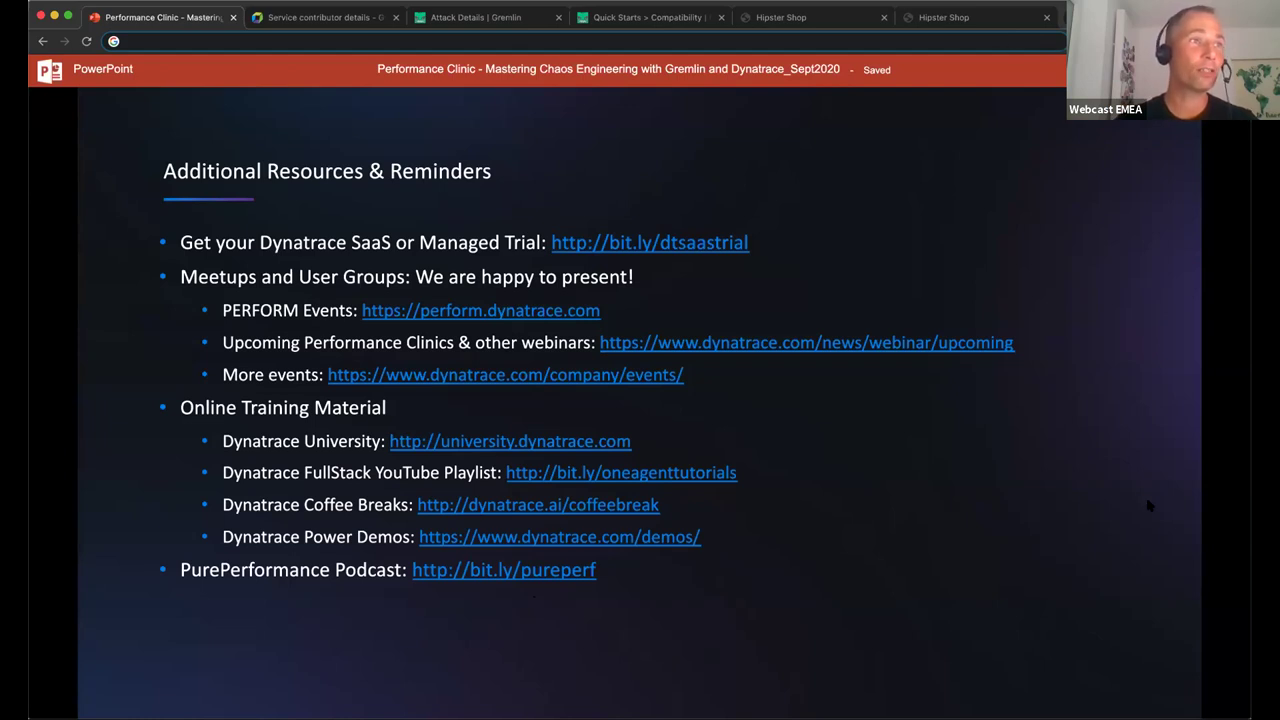
pyautogui.press('Home')
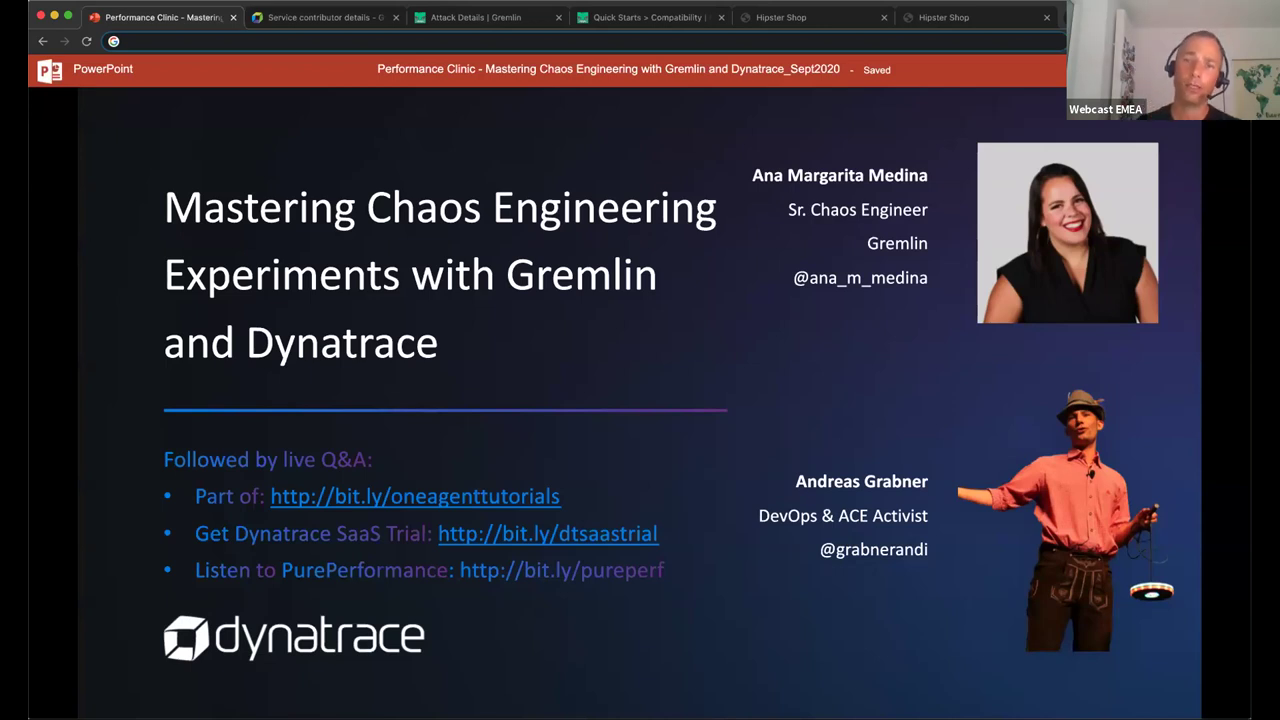
# Switch to Gremlin, set up a rerun of the adservice container Blackhole attack, and review its targets and blast radius.
pyautogui.click(495, 18)
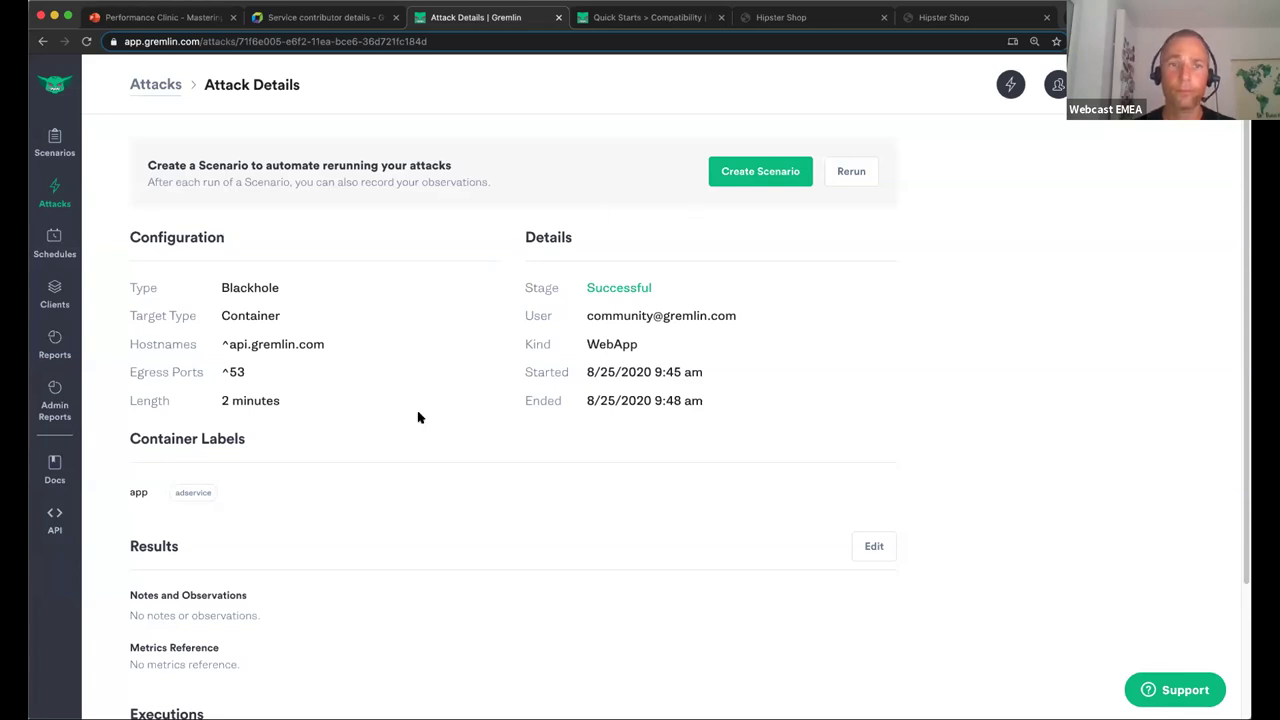
pyautogui.scroll(-3, 420, 418)
pyautogui.scroll(3, 418, 417)
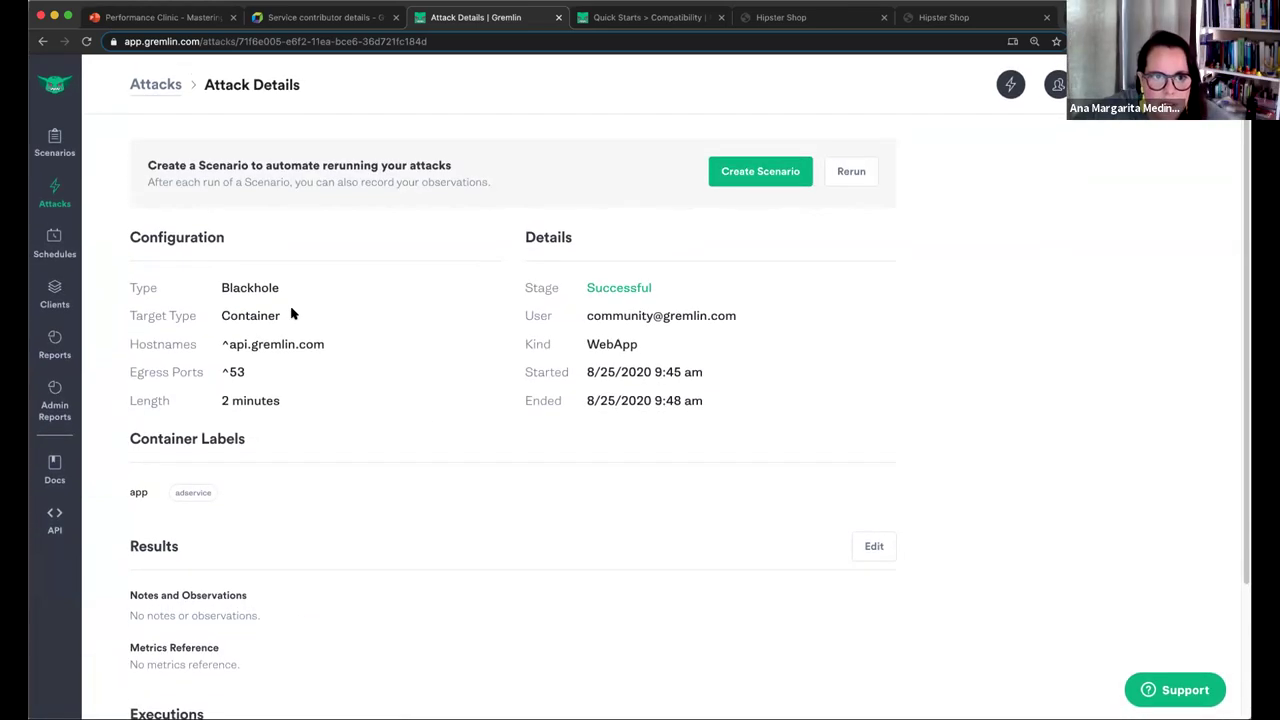
pyautogui.click(864, 172)
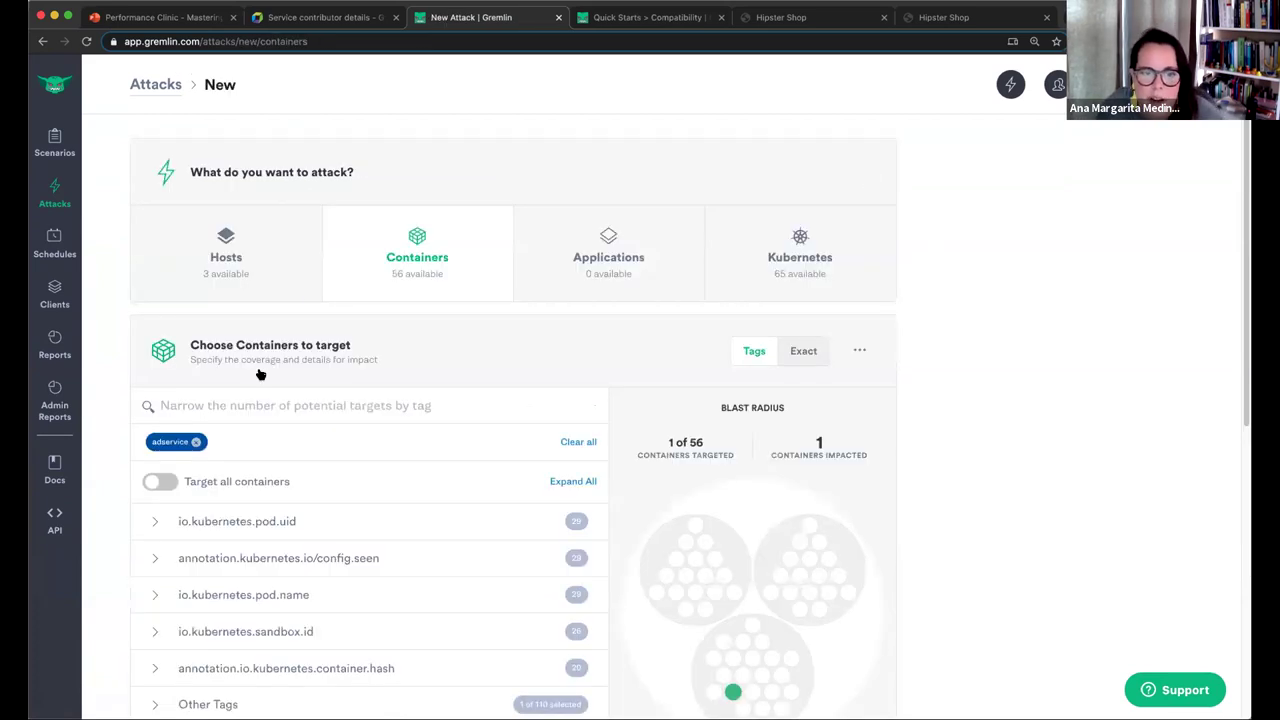
pyautogui.scroll(-5, 263, 371)
pyautogui.scroll(5, 303, 431)
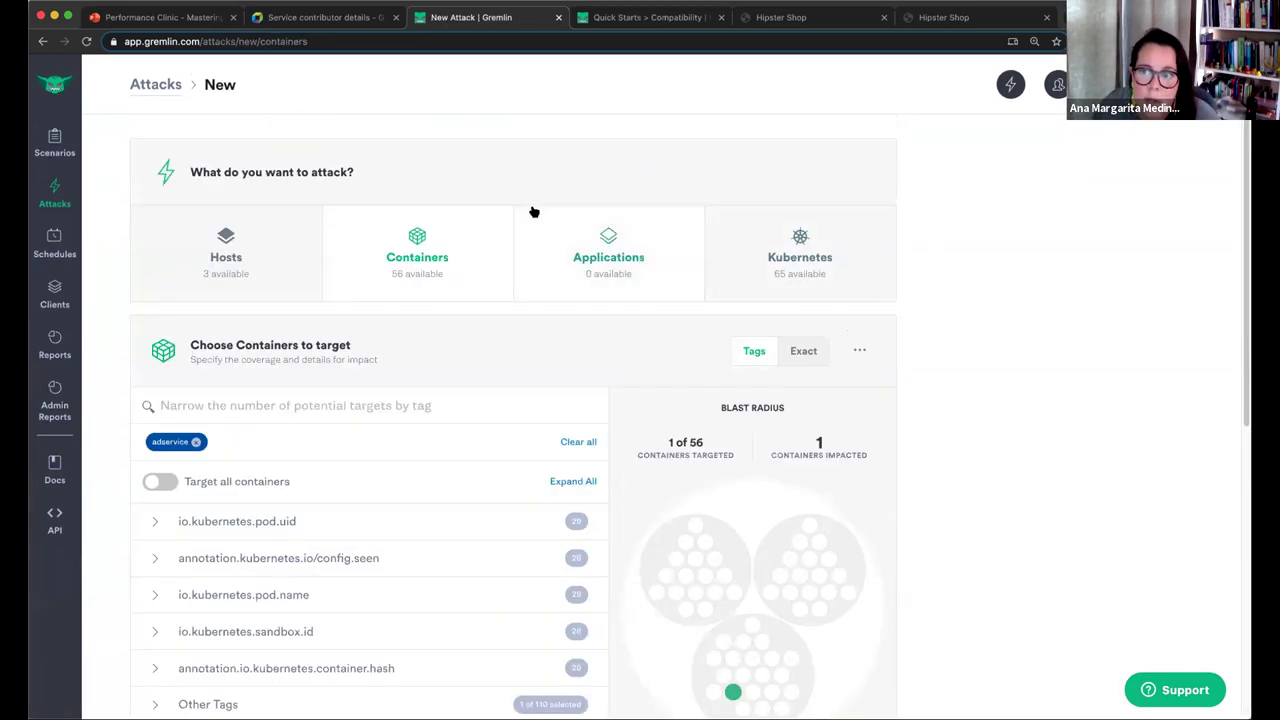
pyautogui.scroll(-5, 149, 457)
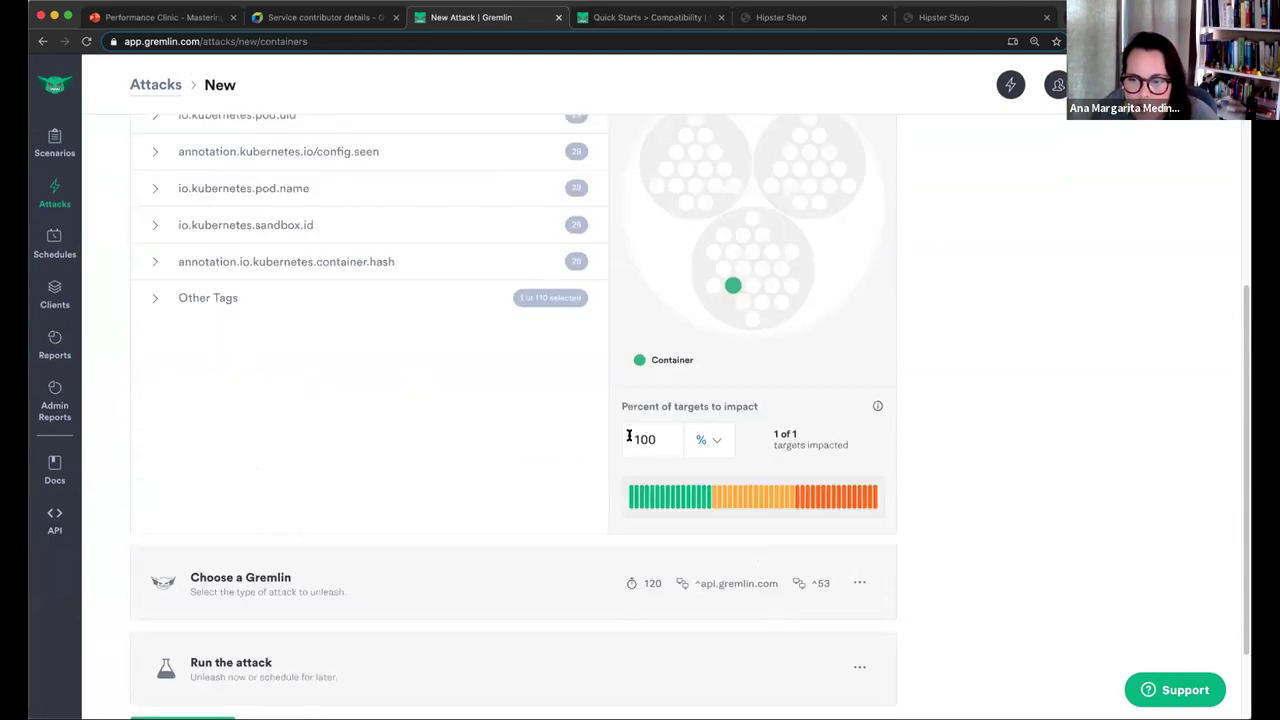
pyautogui.scroll(-2, 446, 563)
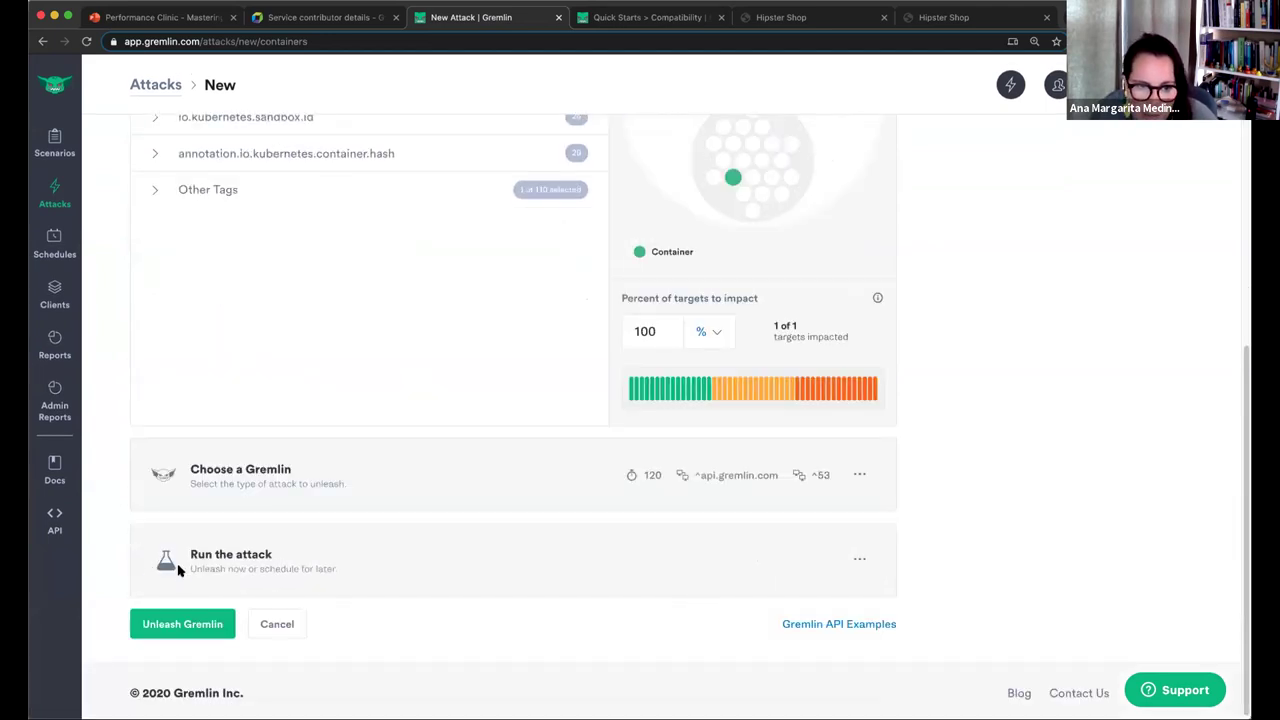
# Schedule the attack for later, running randomly within a timeframe from Monday to Friday.
pyautogui.click(179, 570)
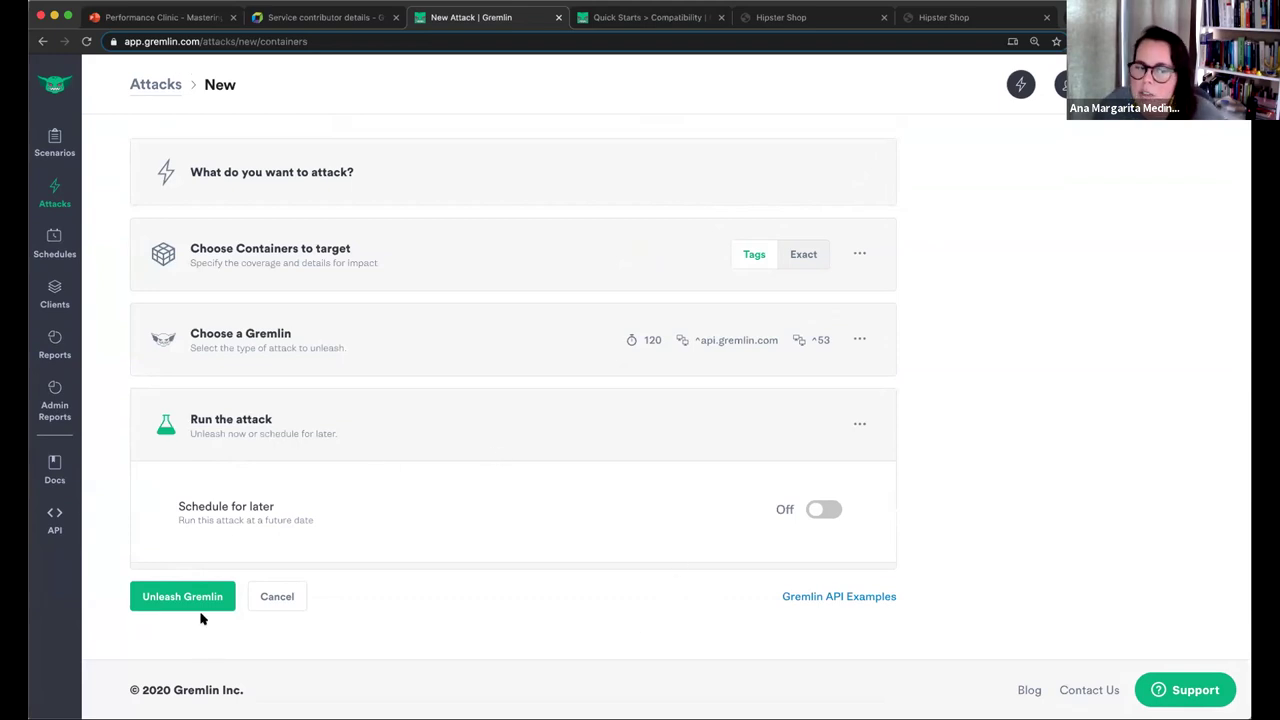
pyautogui.click(828, 511)
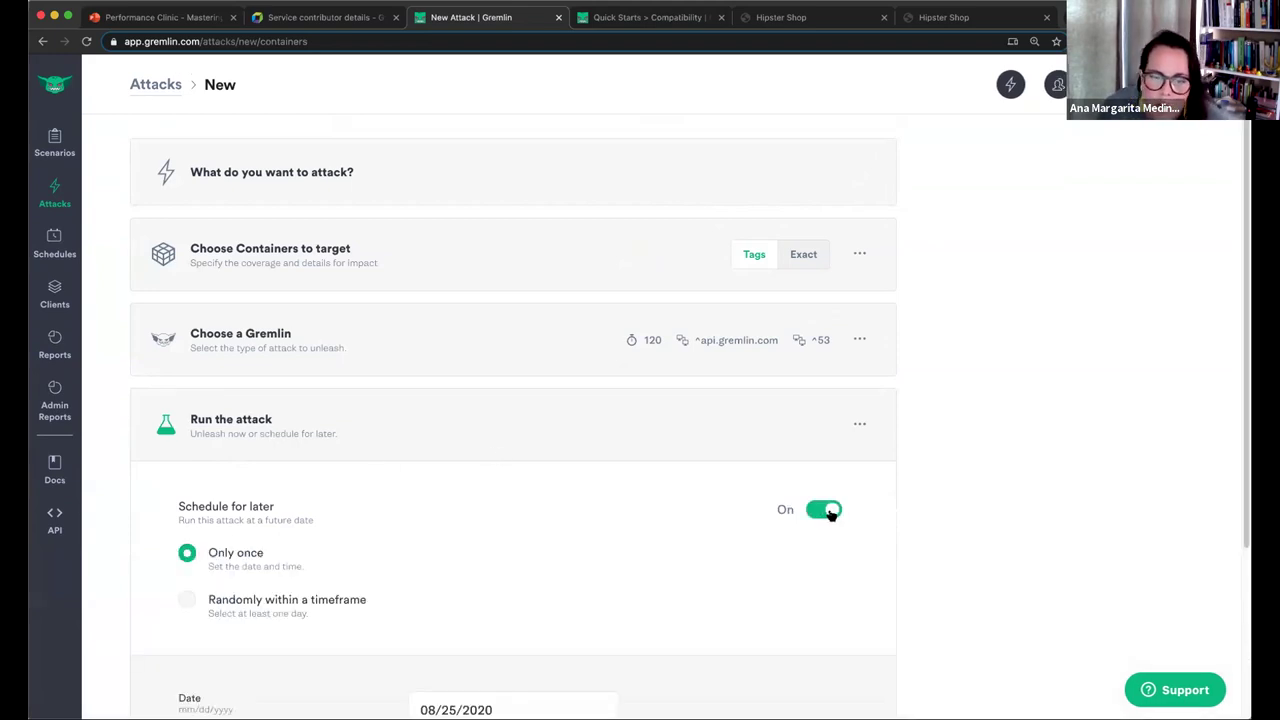
pyautogui.scroll(-3, 570, 545)
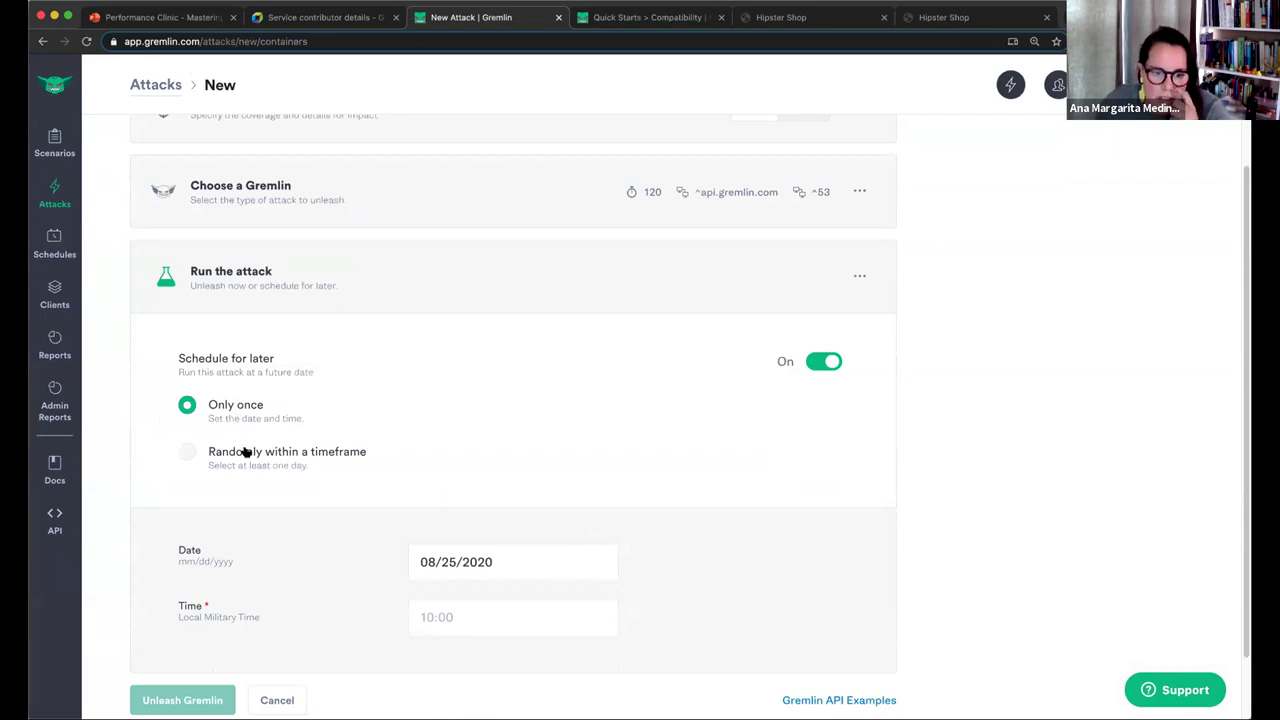
pyautogui.click(245, 452)
pyautogui.click(620, 455)
pyautogui.click(663, 460)
pyautogui.click(702, 460)
pyautogui.click(741, 460)
pyautogui.click(780, 460)
pyautogui.scroll(-1, 333, 574)
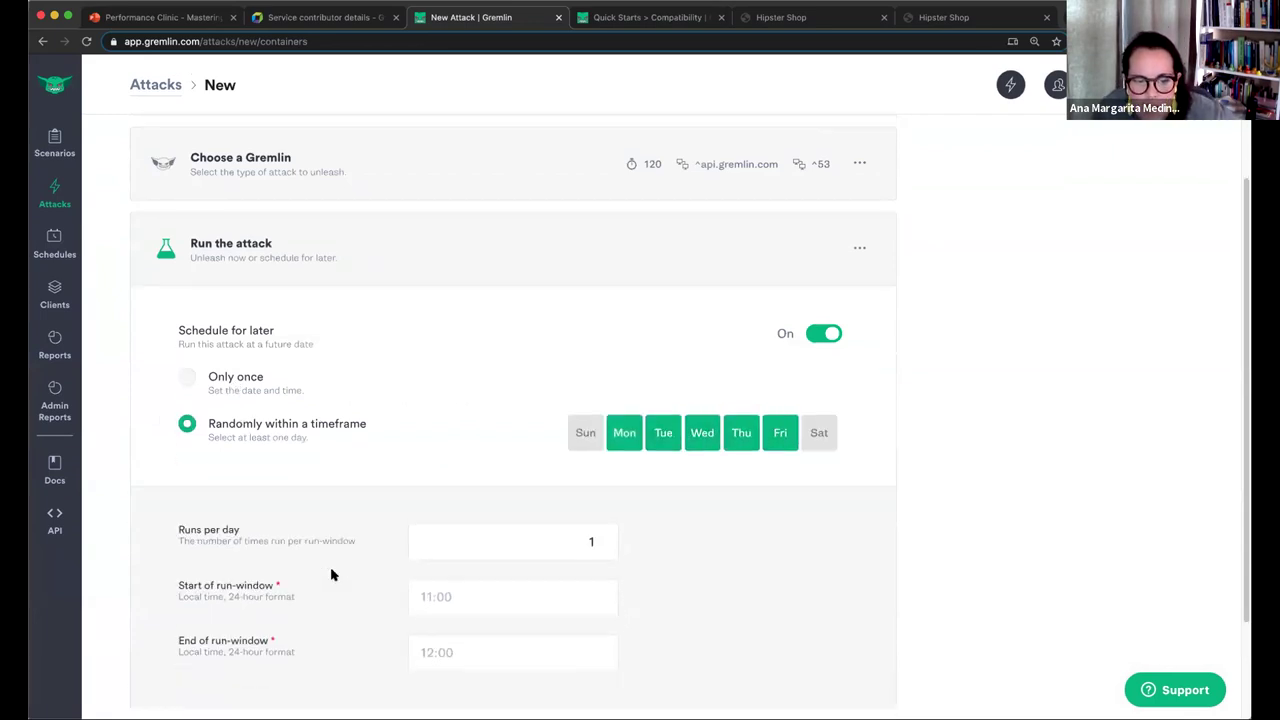
# Set the attack schedule to 3 runs per day with a run-window from 09:00 to 12:00.
pyautogui.click(612, 505)
pyautogui.press('BackSpace')
pyautogui.write('3')
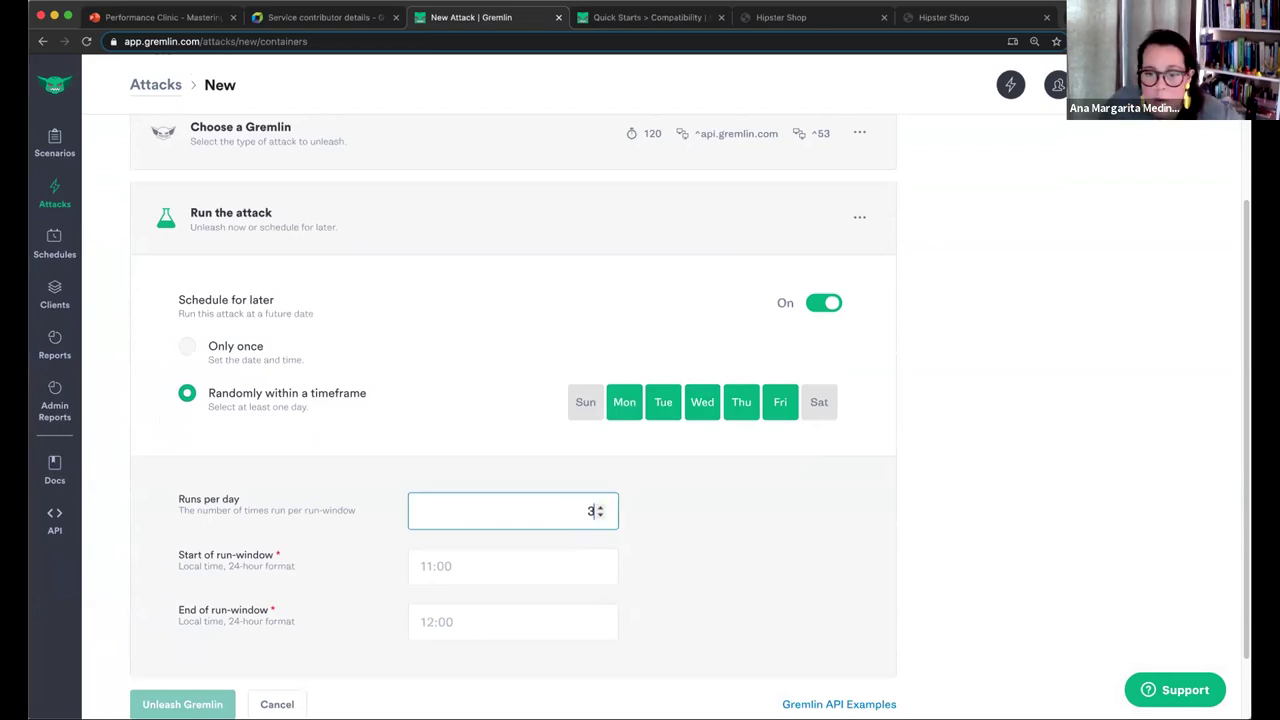
pyautogui.click(582, 572)
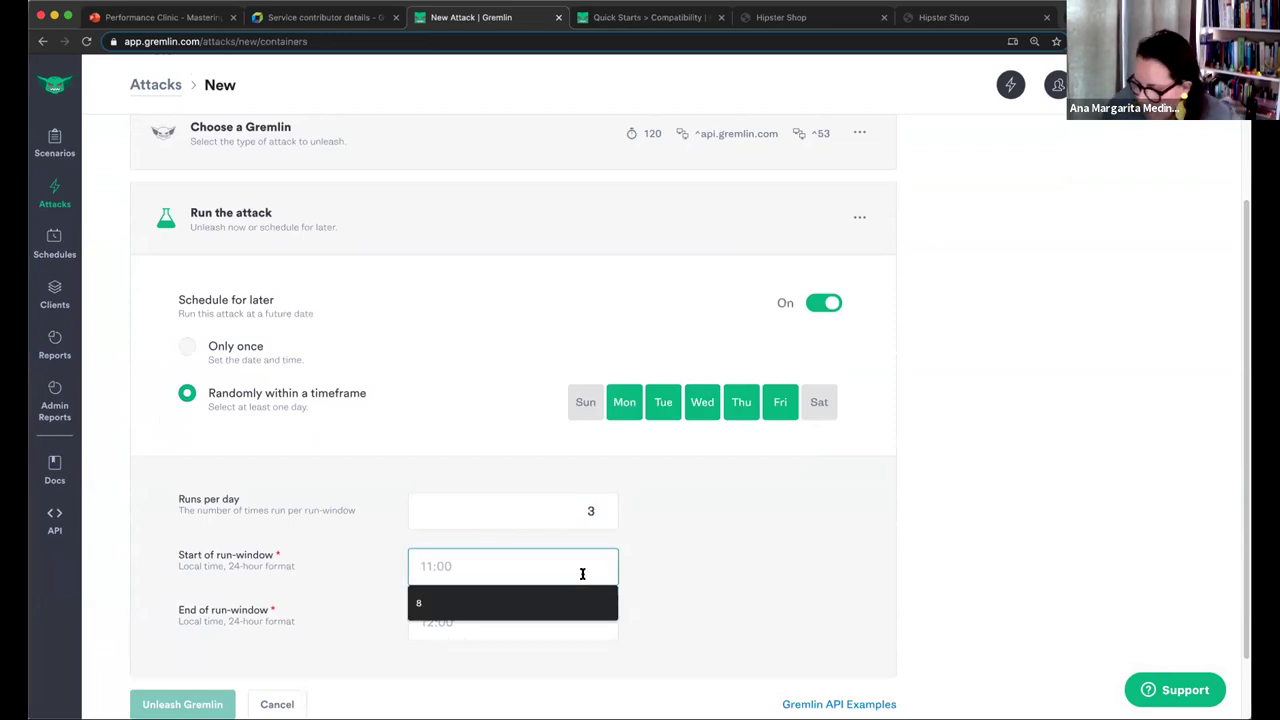
pyautogui.write('09:')
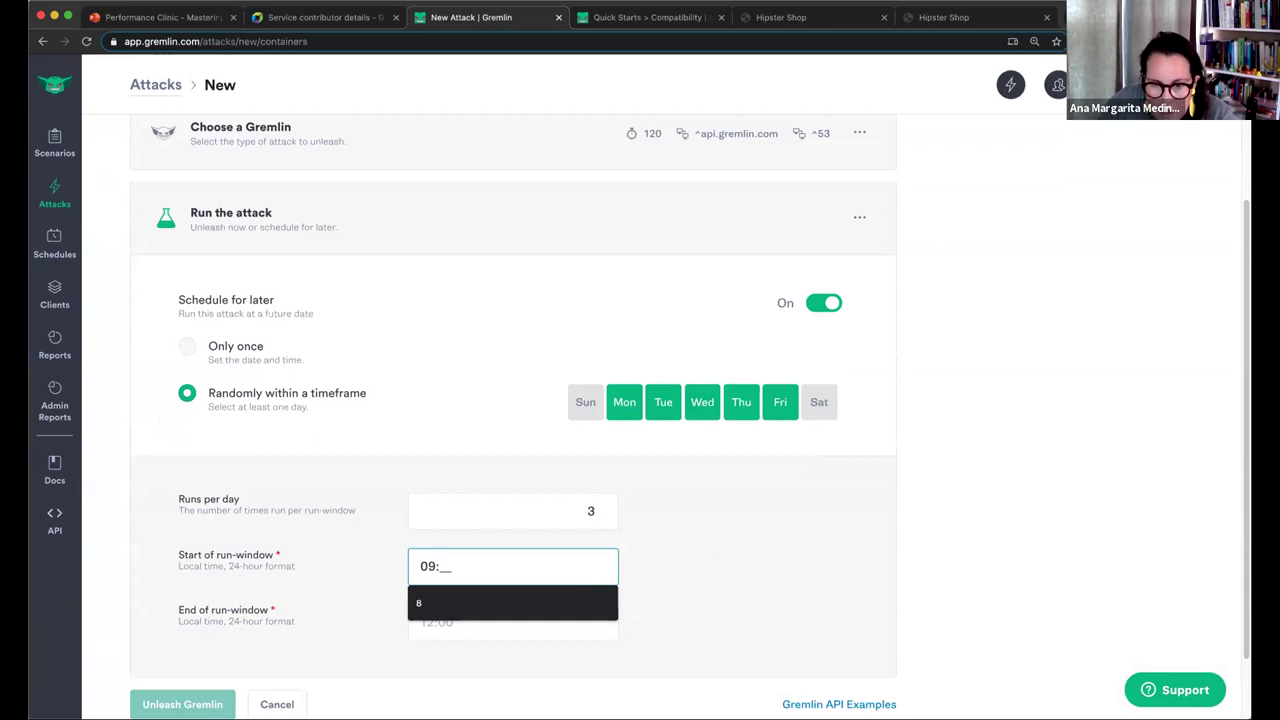
pyautogui.write('00')
pyautogui.press('Tab')
pyautogui.write('1200')
pyautogui.click(710, 566)
pyautogui.scroll(-1, 706, 563)
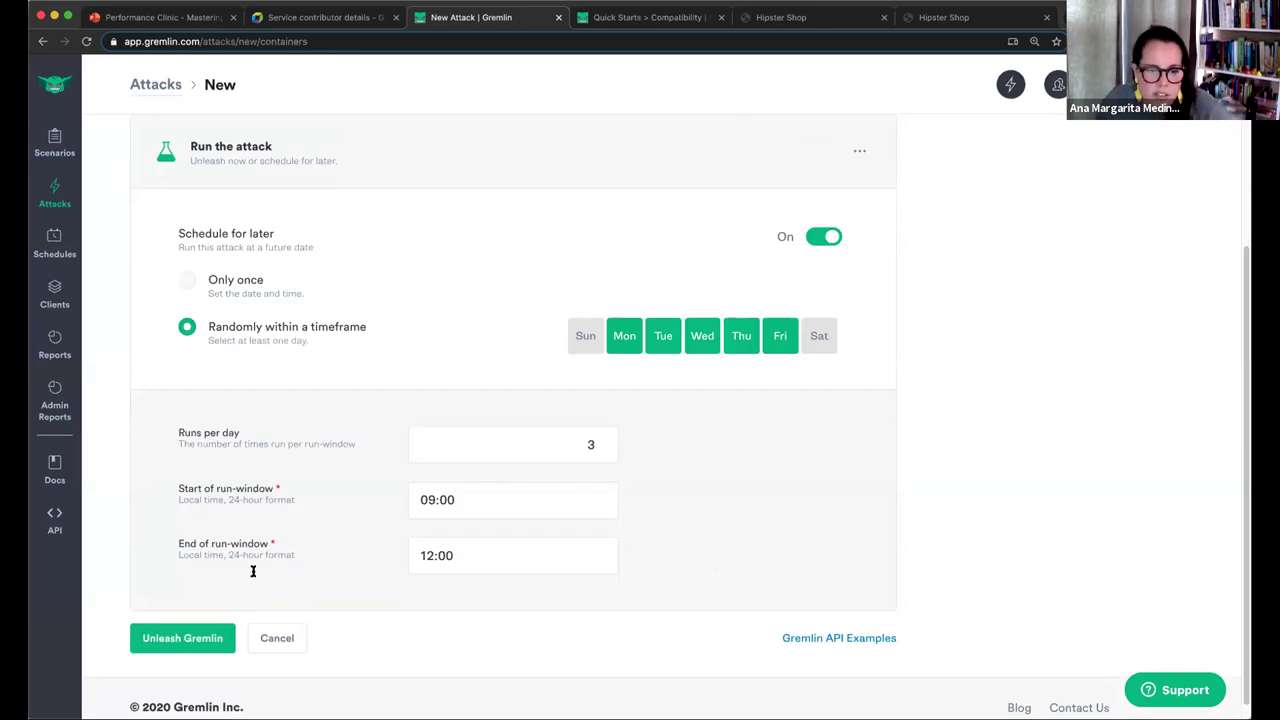
# Submit the scheduled Blackhole attack, and switch back to the PowerPoint presentation.
pyautogui.click(212, 636)
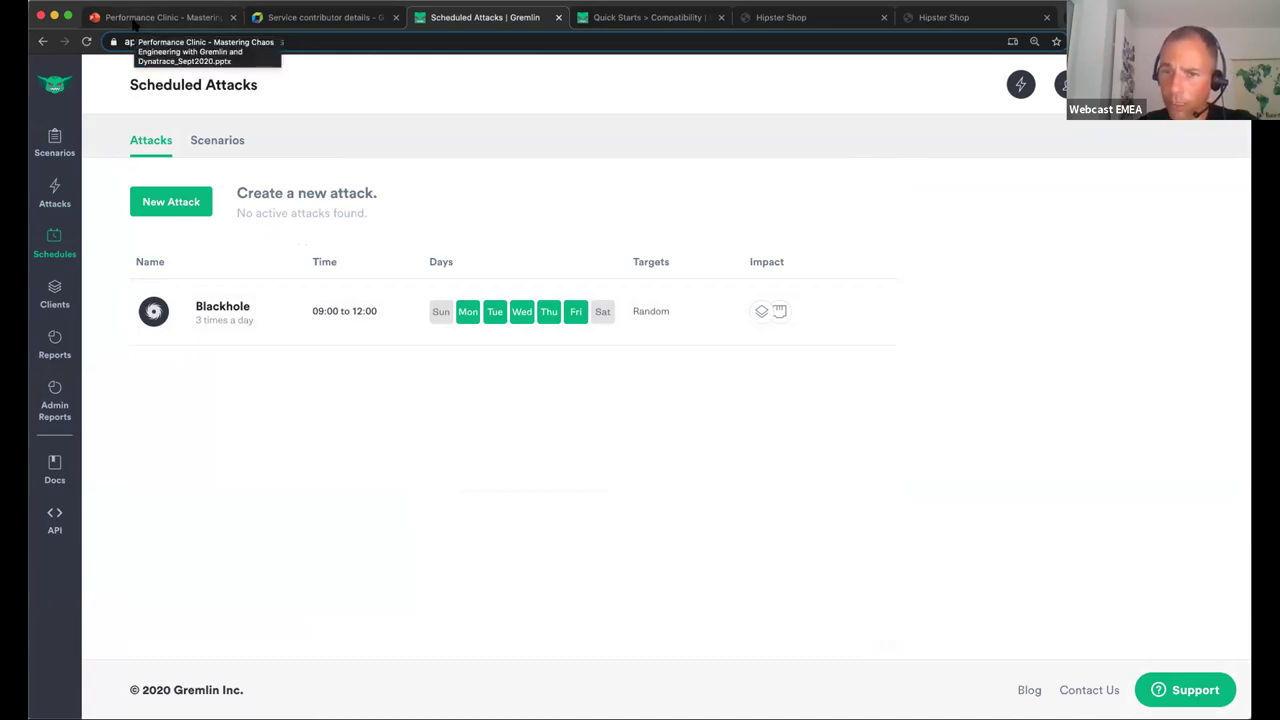
pyautogui.click(135, 20)
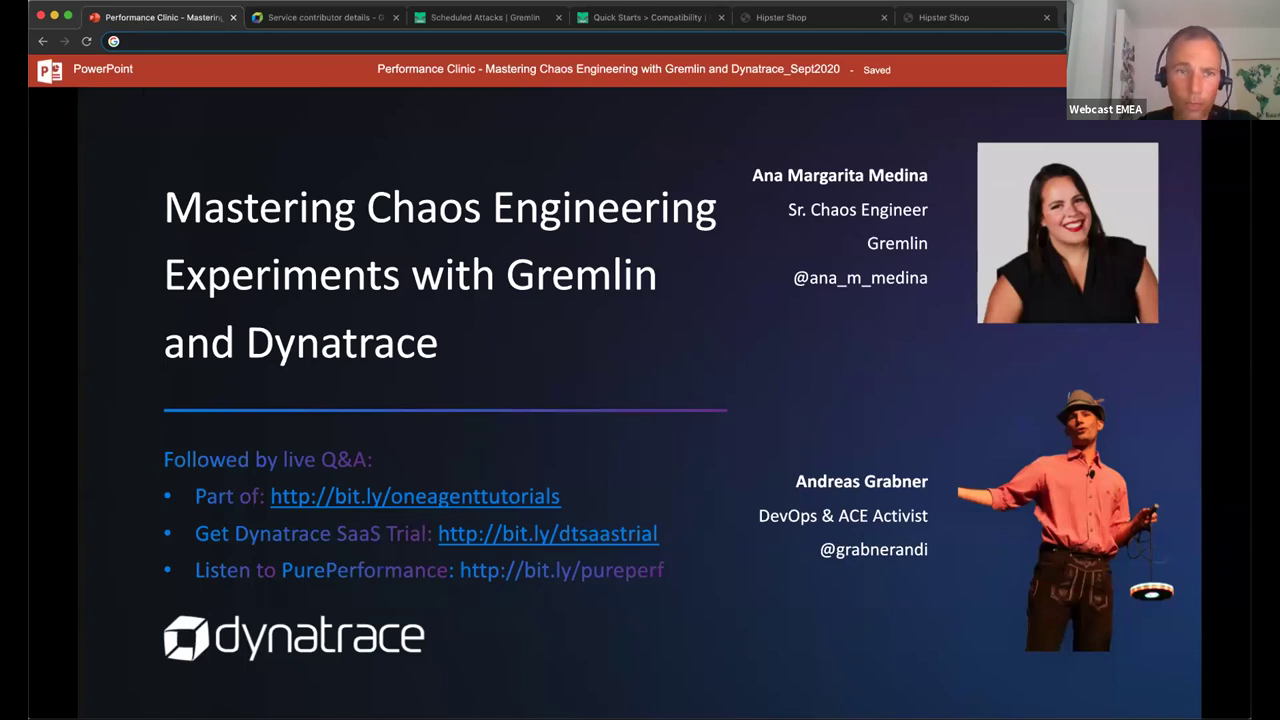